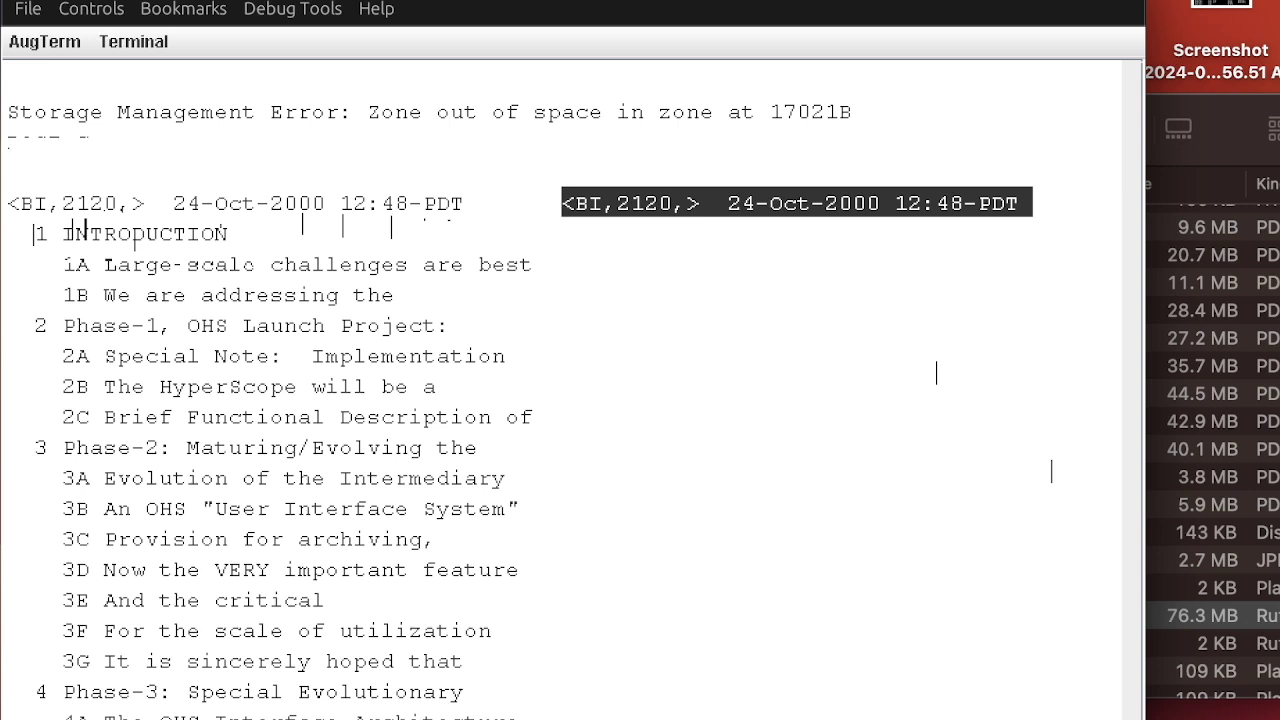
Jump to statement 1A in the second view, using the viewspecs "Wy" to show the full statement text
key("j")
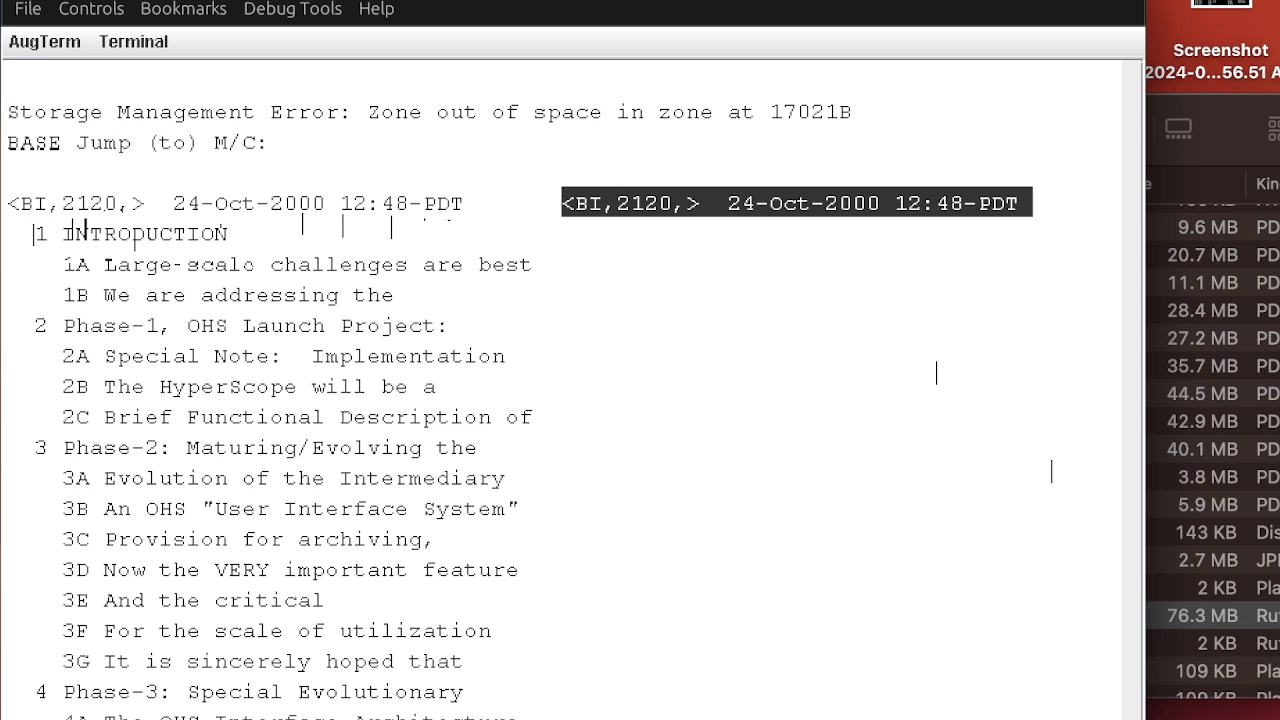
left_click(194, 263)
type("Wy")
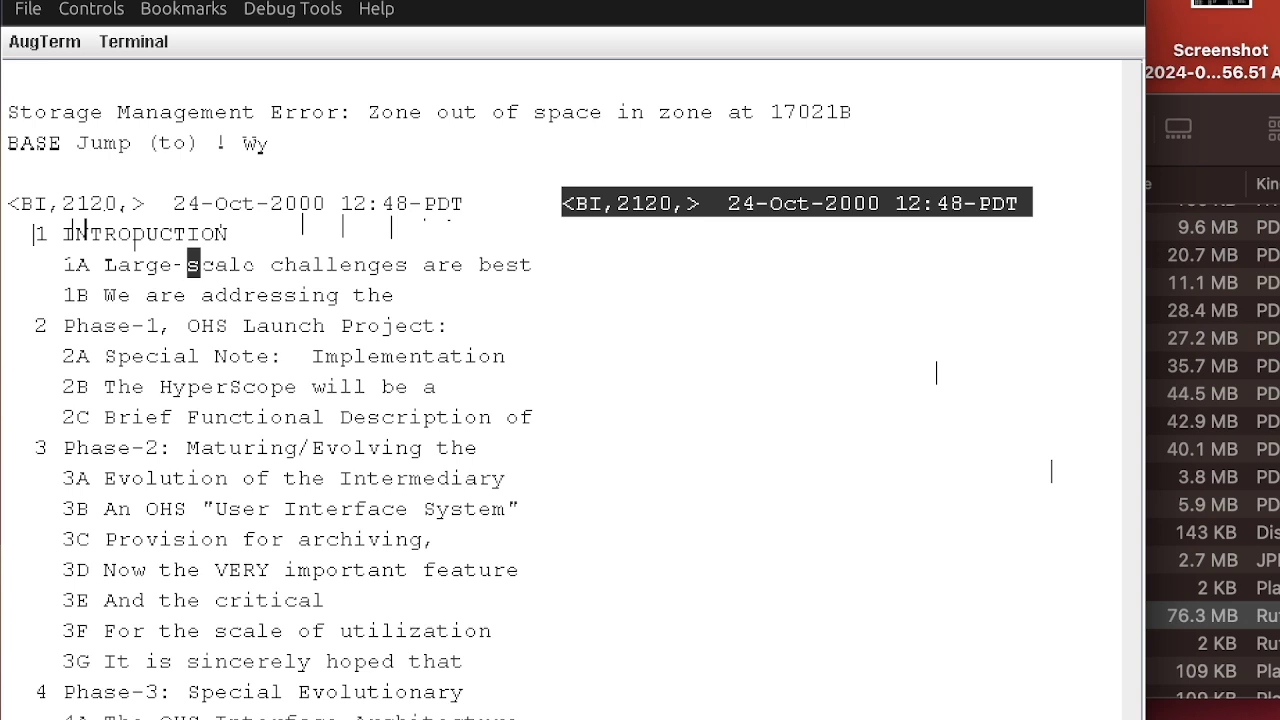
key("Return")
type("p")
key("Return")
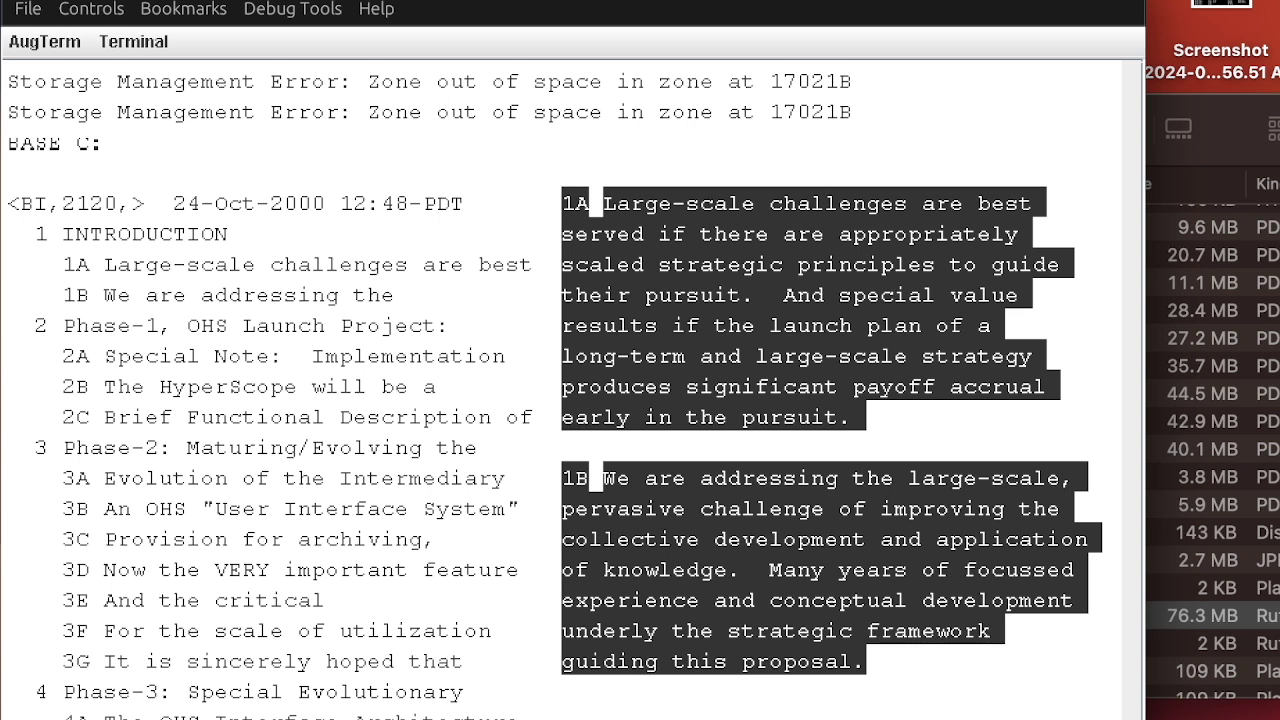
Show branch 2, Phase-1 OHS Launch Project, in the full-text view, followed by statement 2B on the HyperScope
key("j")
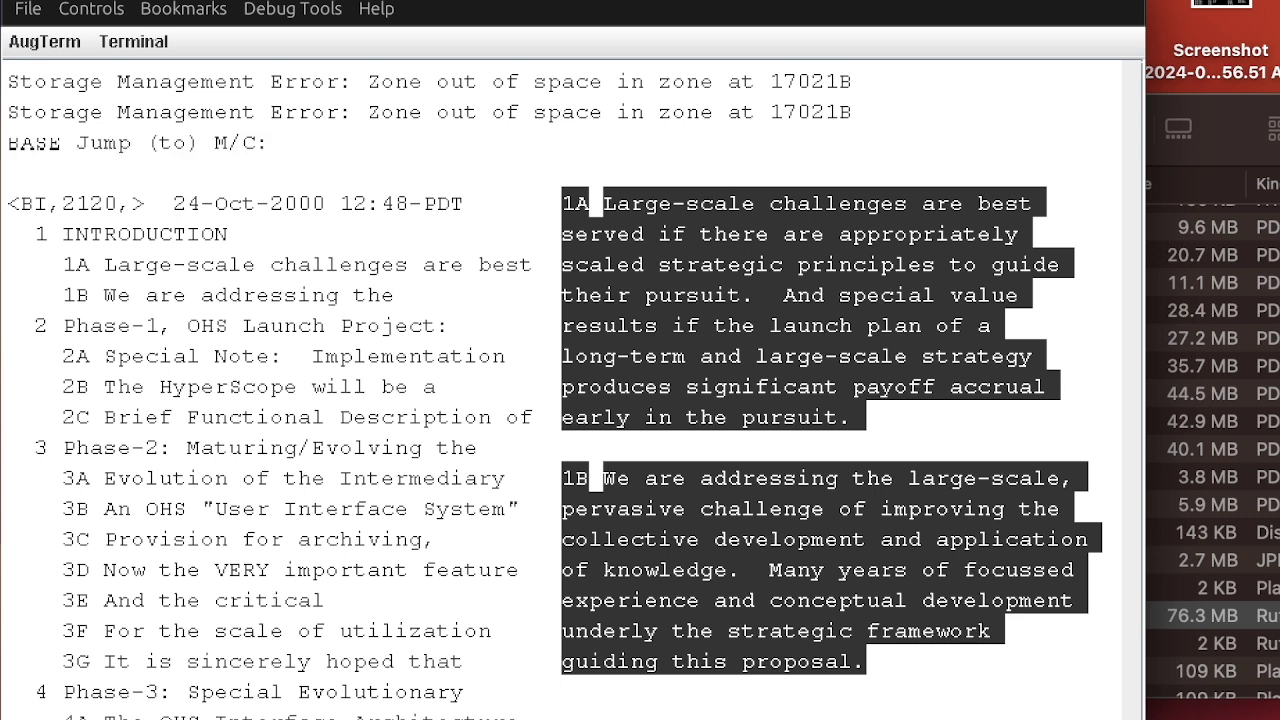
left_click(401, 325)
key("Return")
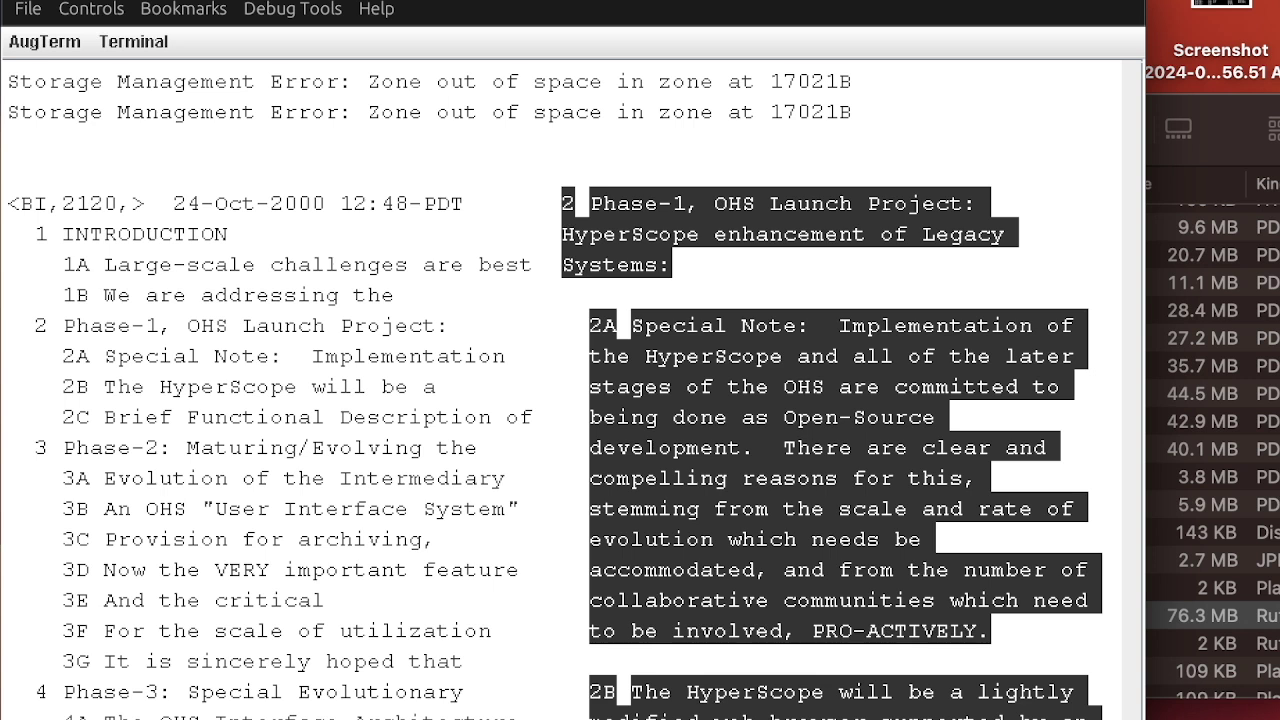
key("j")
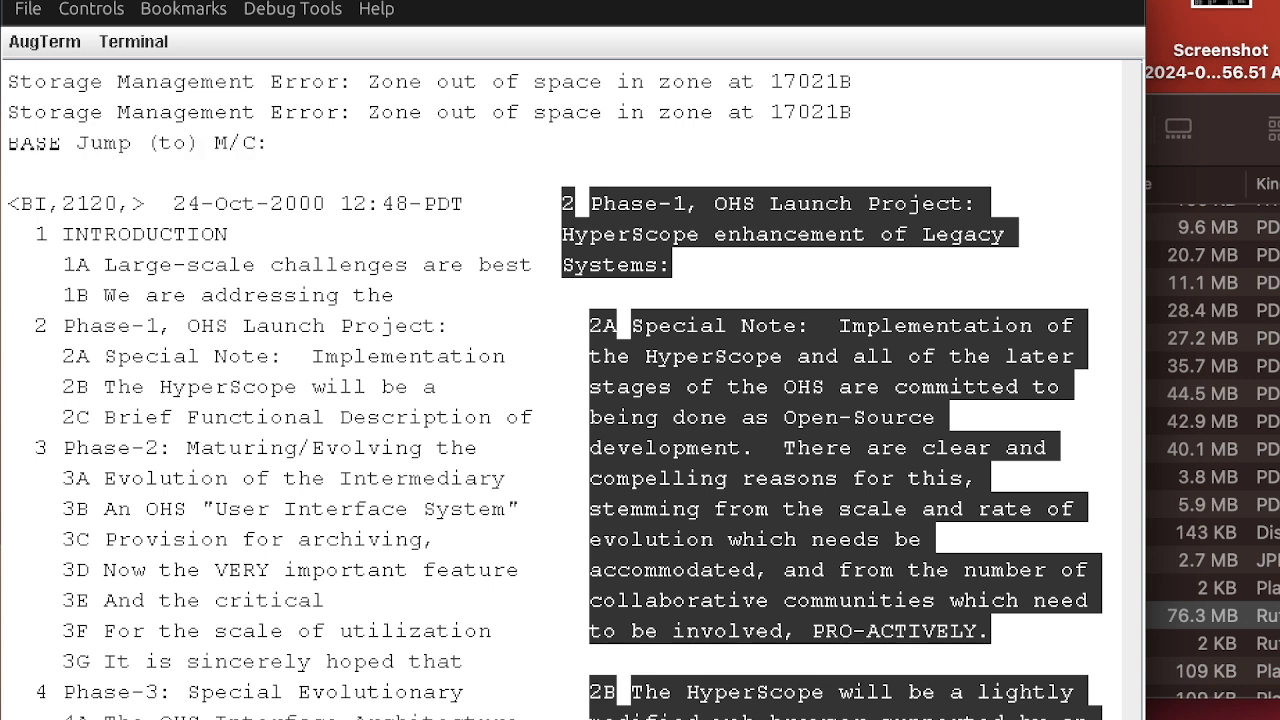
left_click(831, 712)
key("Return")
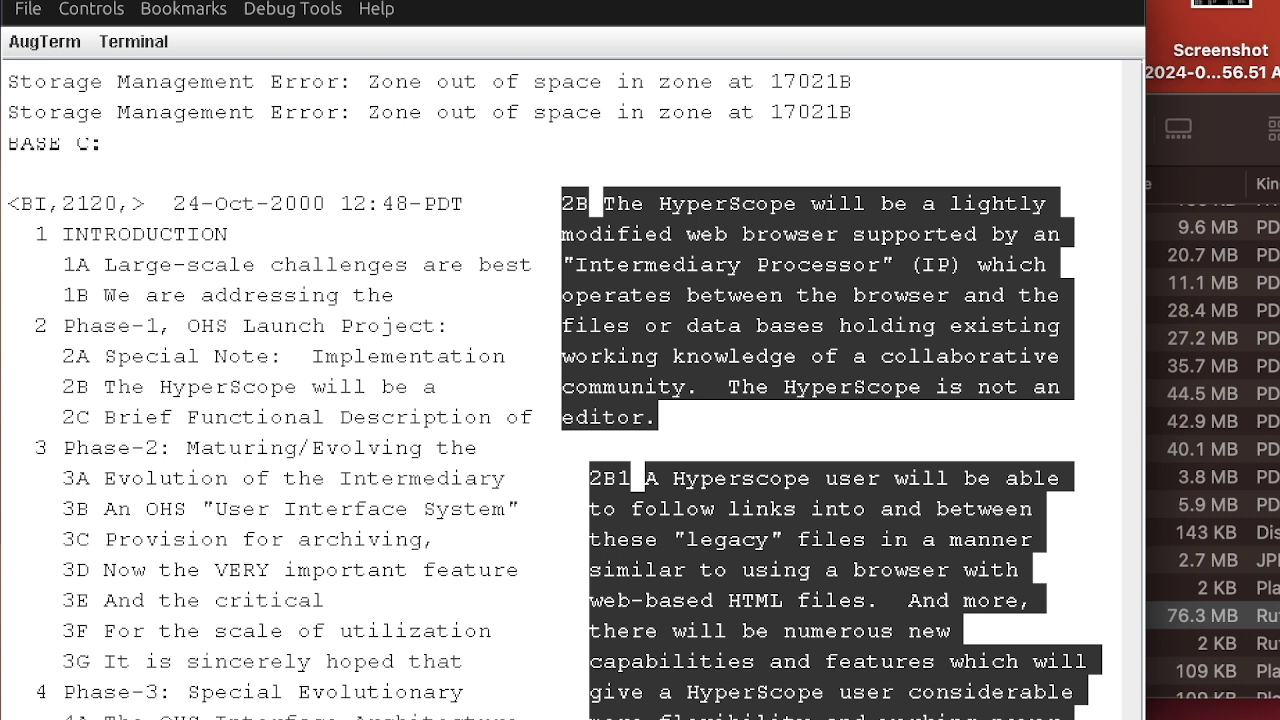
Jump the outline view to branch 3, Phase-2, and bring statement 3B into the full-text view
key("j")
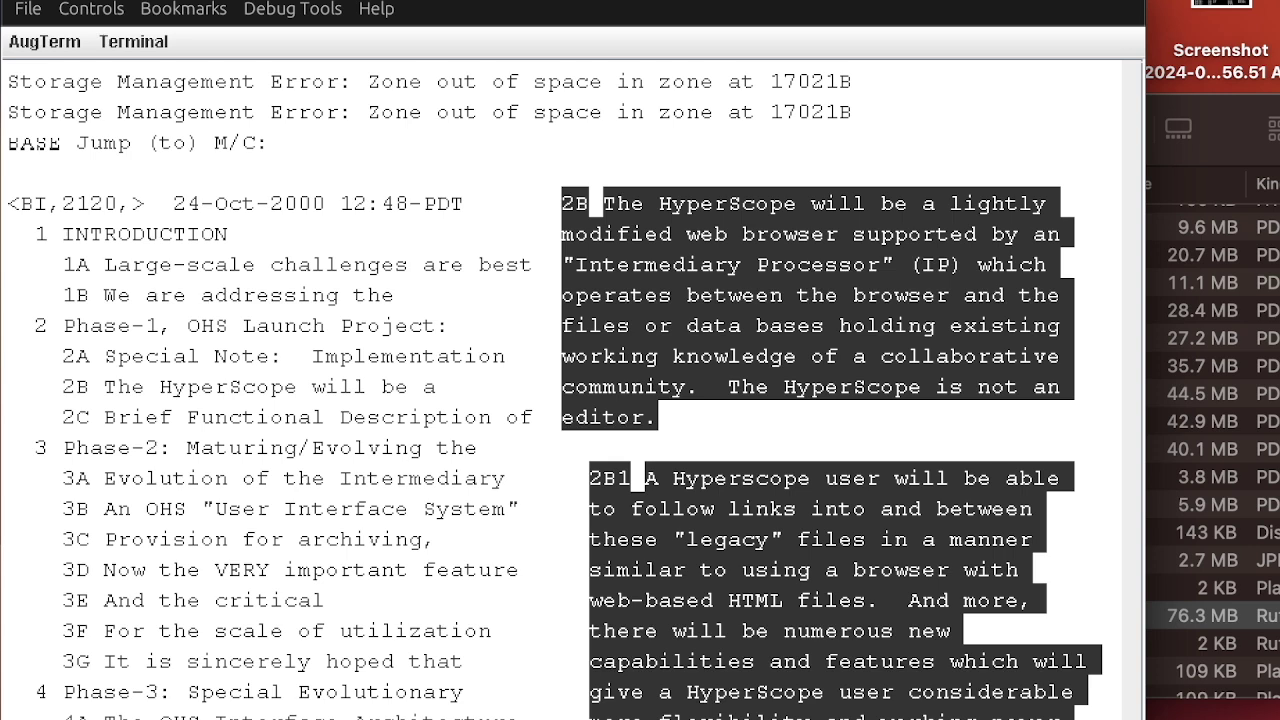
left_click(200, 447)
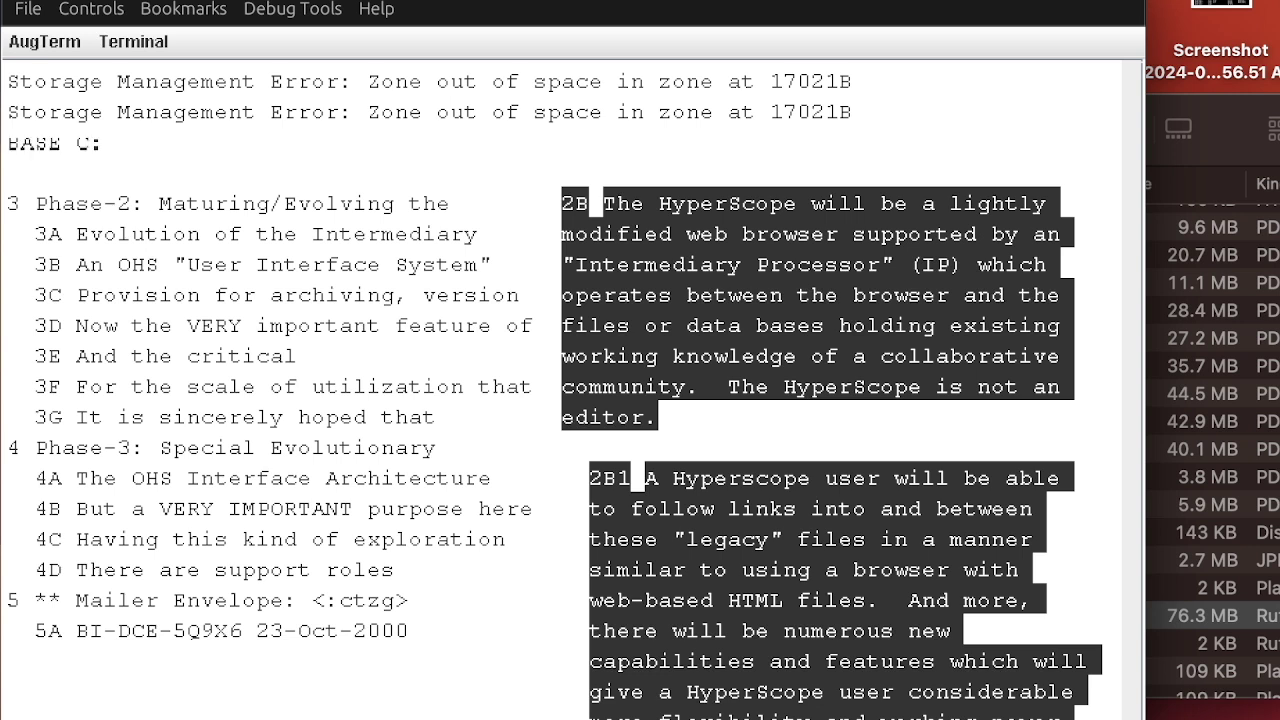
key("j")
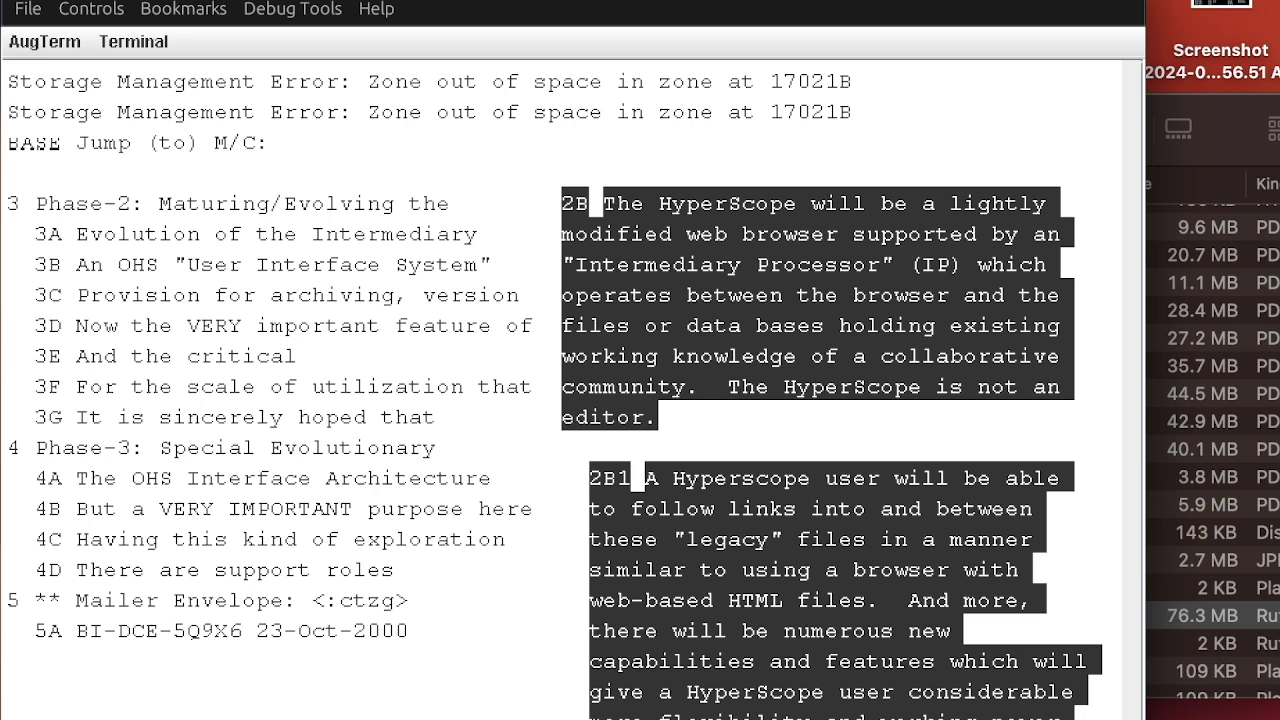
left_click(318, 264)
key("Return")
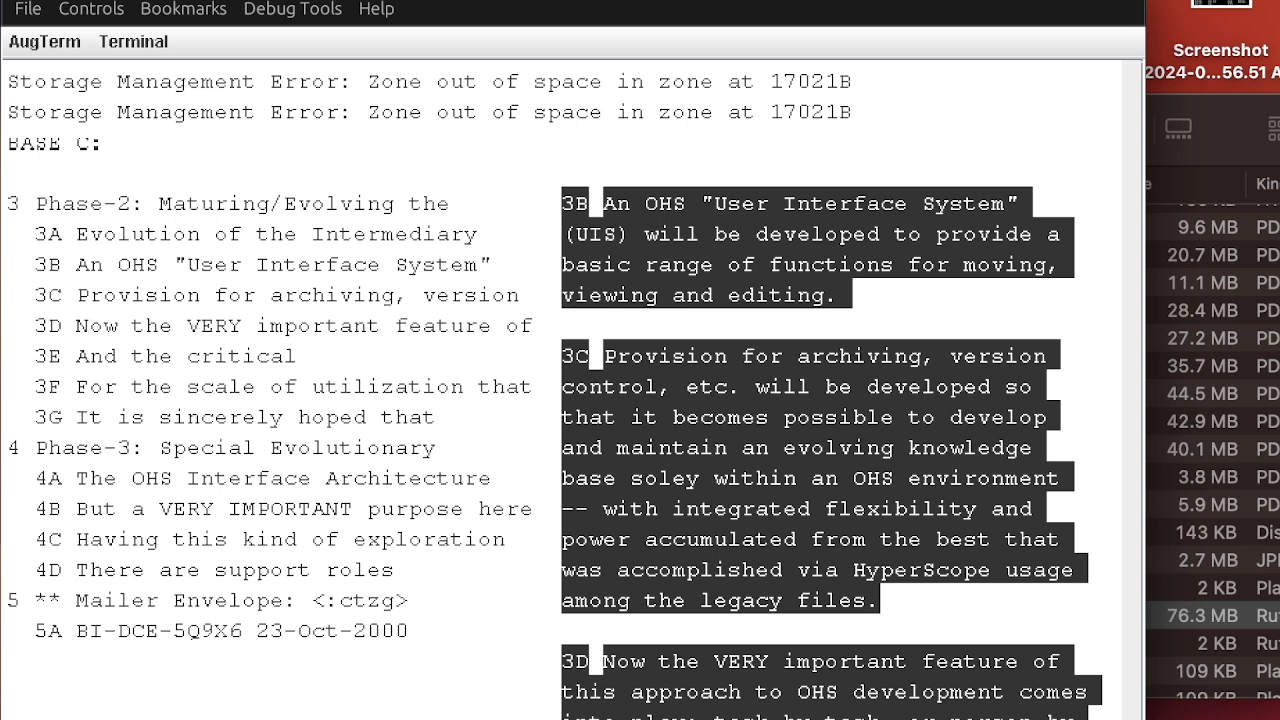
Try to replace the word "Provision" in statement 3C with "Capability"
key("r")
key("w")
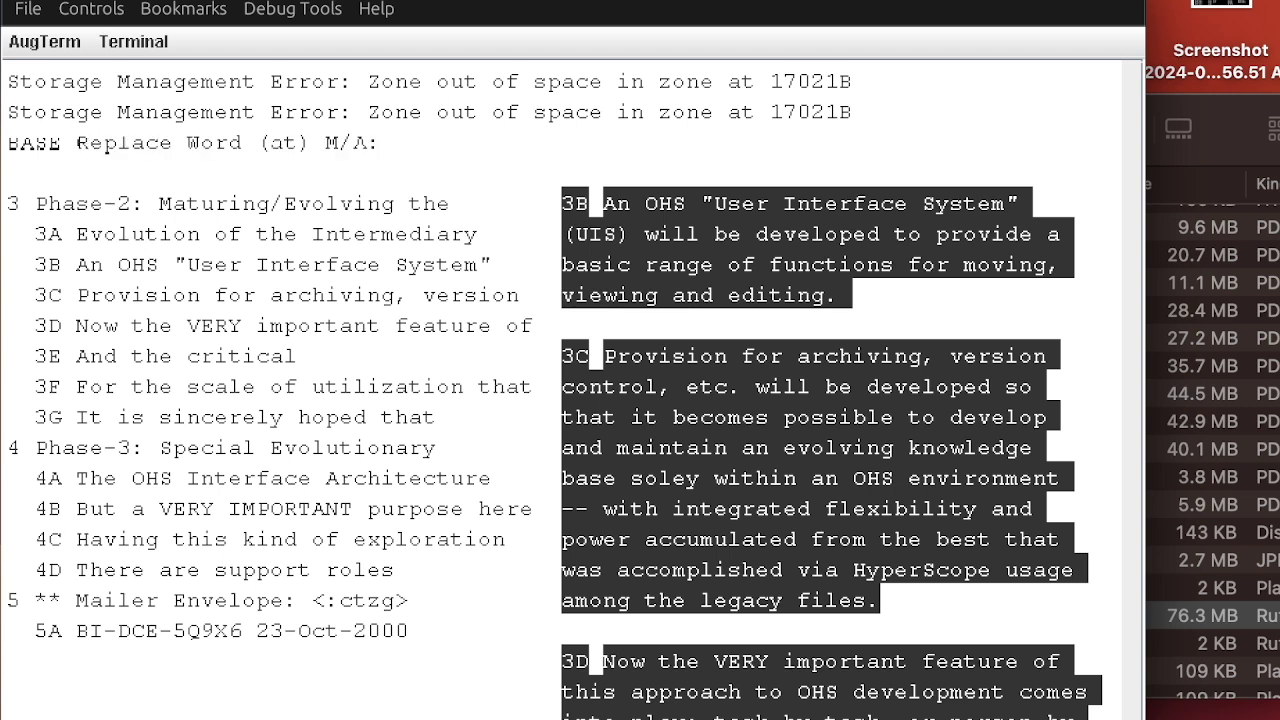
left_click(680, 356)
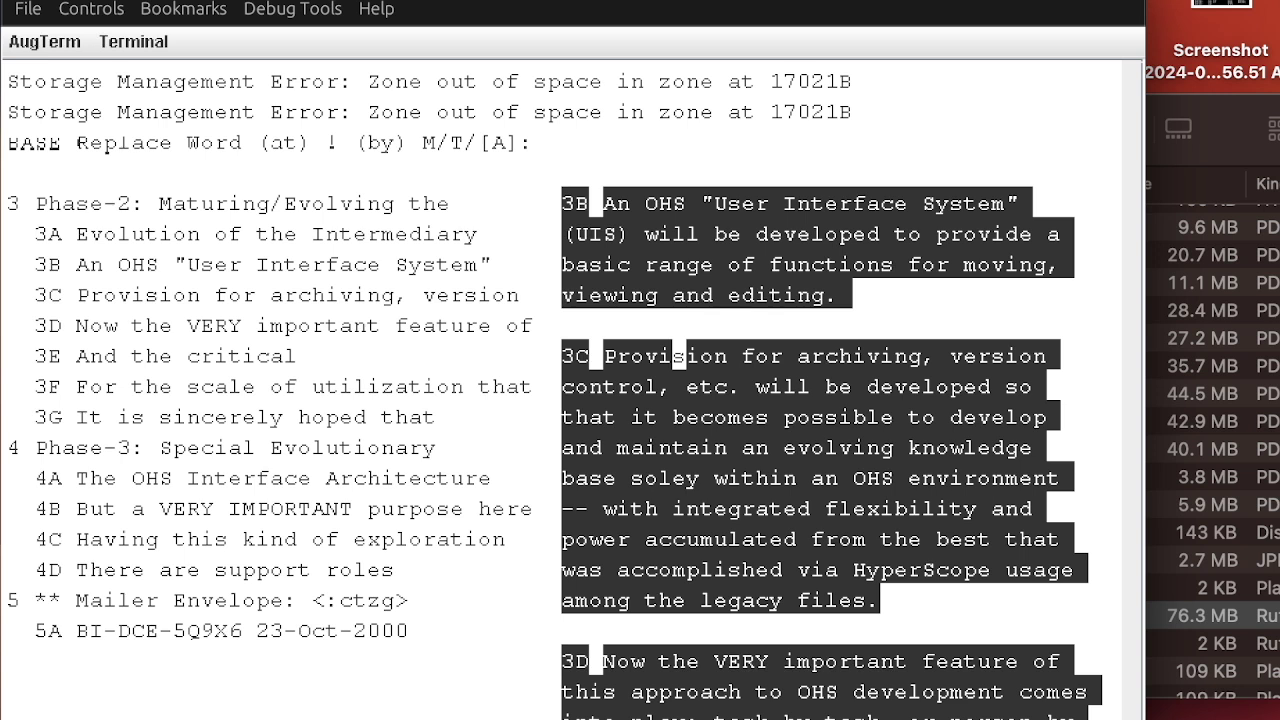
type("Capab")
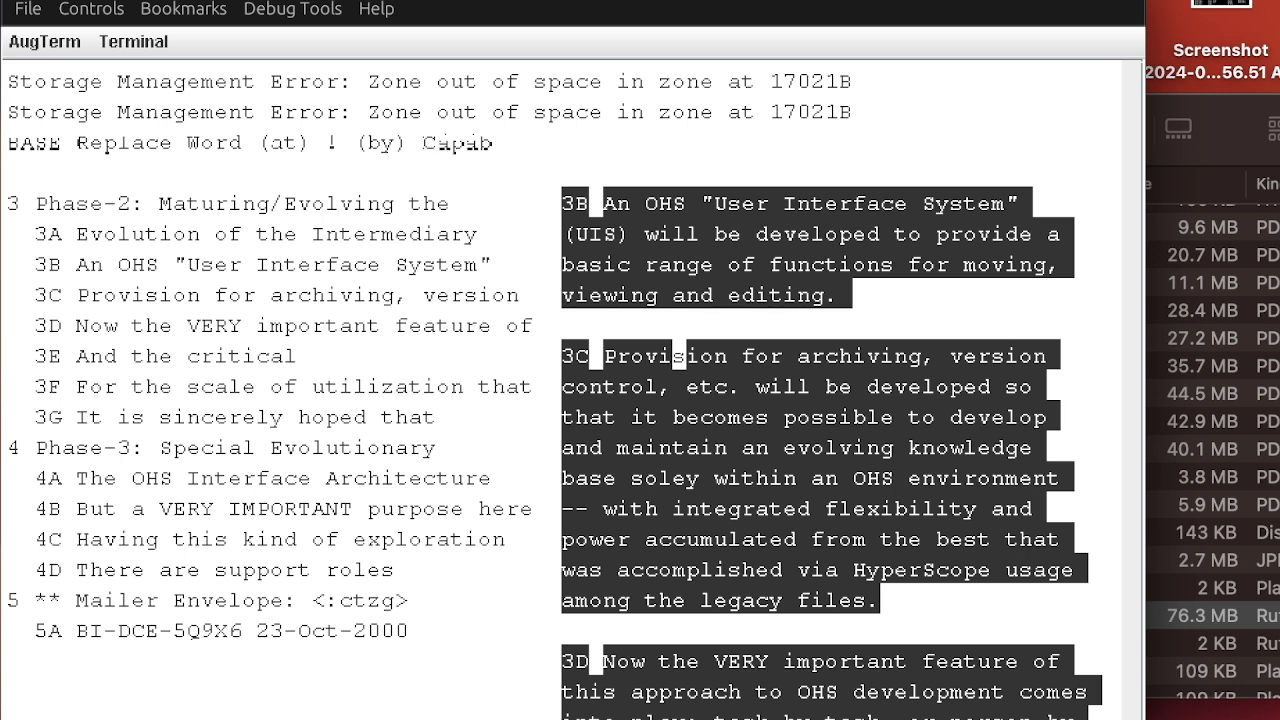
type("ility")
type("!")
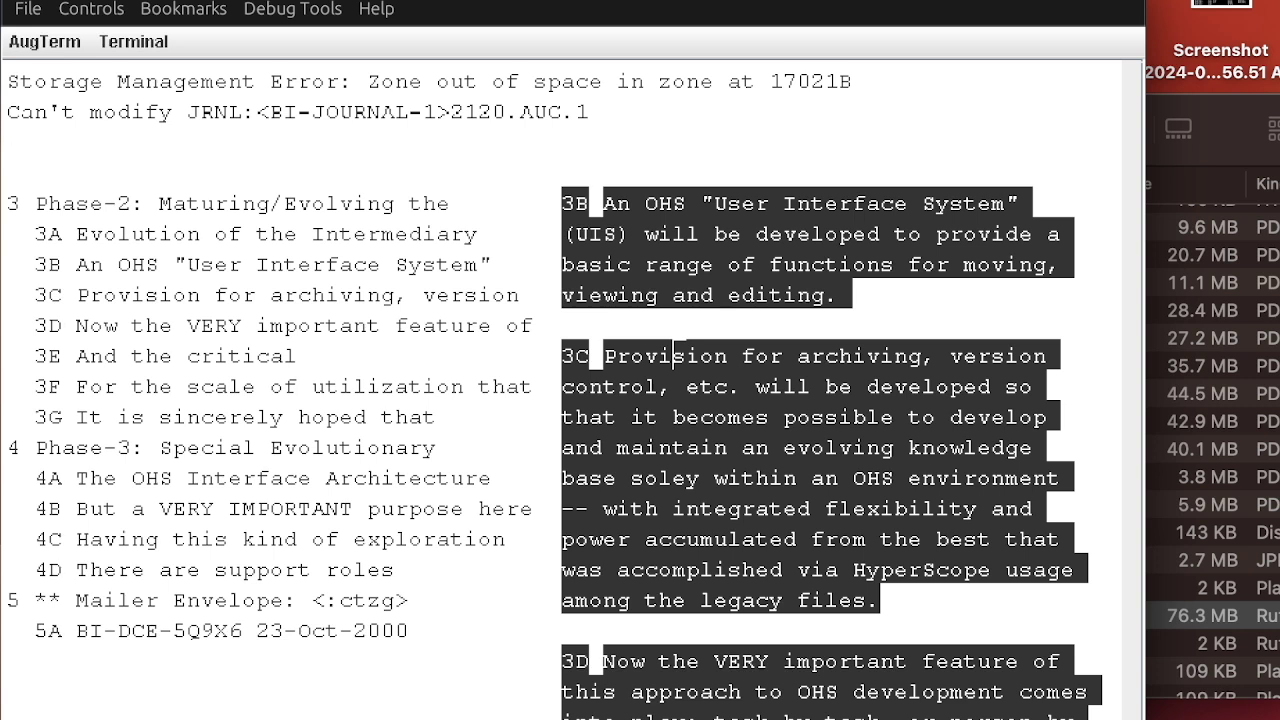
Load the user file V into the second view in place of the journal document
key("j")
key("i")
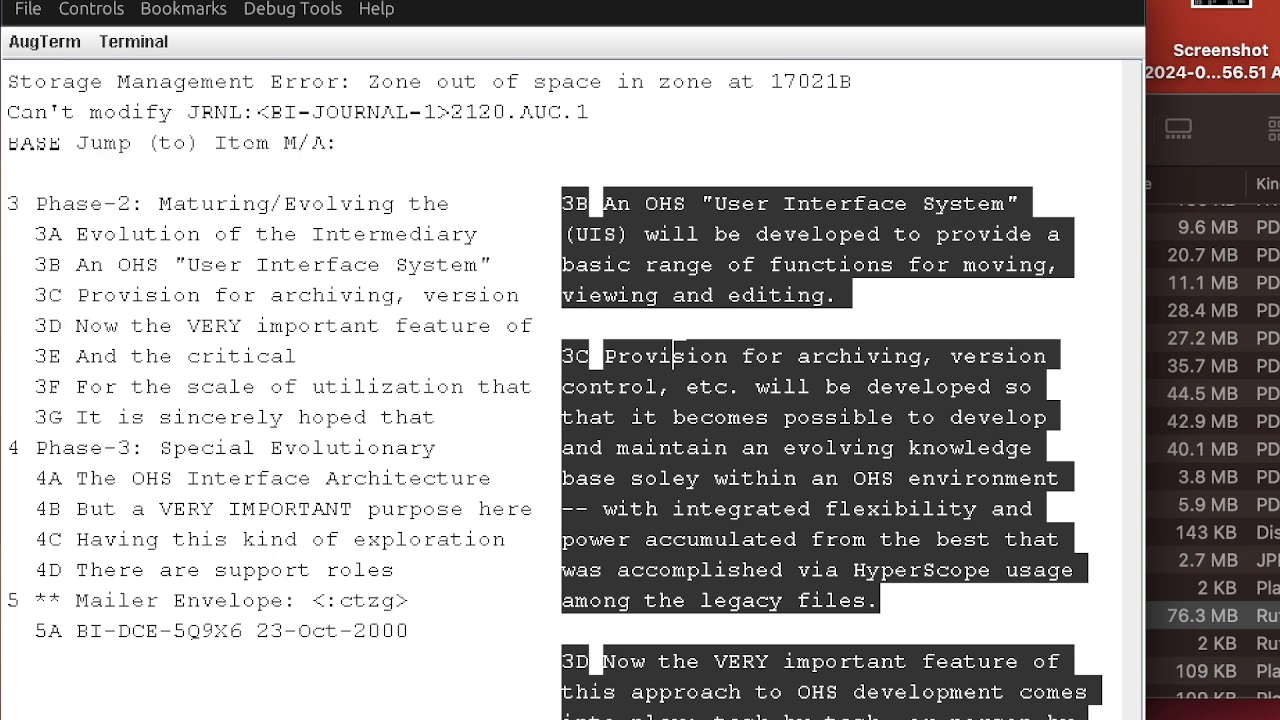
left_click(673, 355)
key("x")
key("Return")
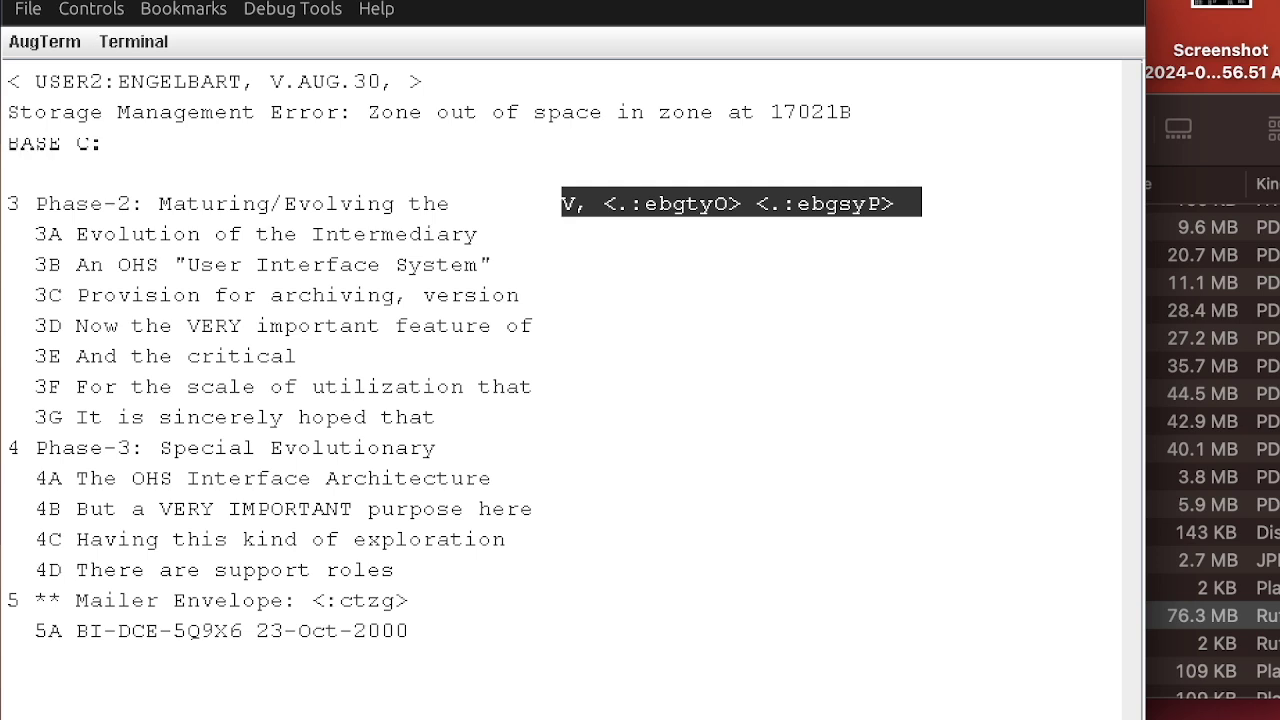
type("cf")
key("Return")
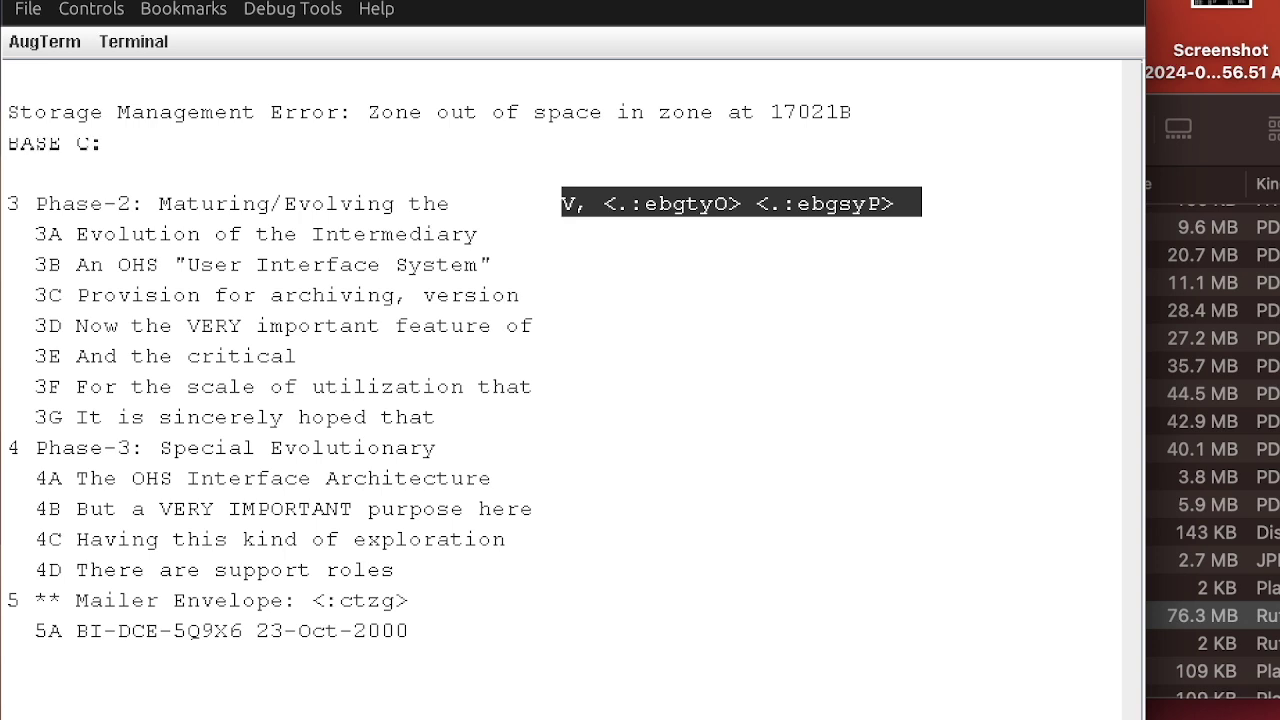
Copy branch 3, Phase-2, from the journal outline to follow the origin statement of file V, one level down
key("c")
key("b")
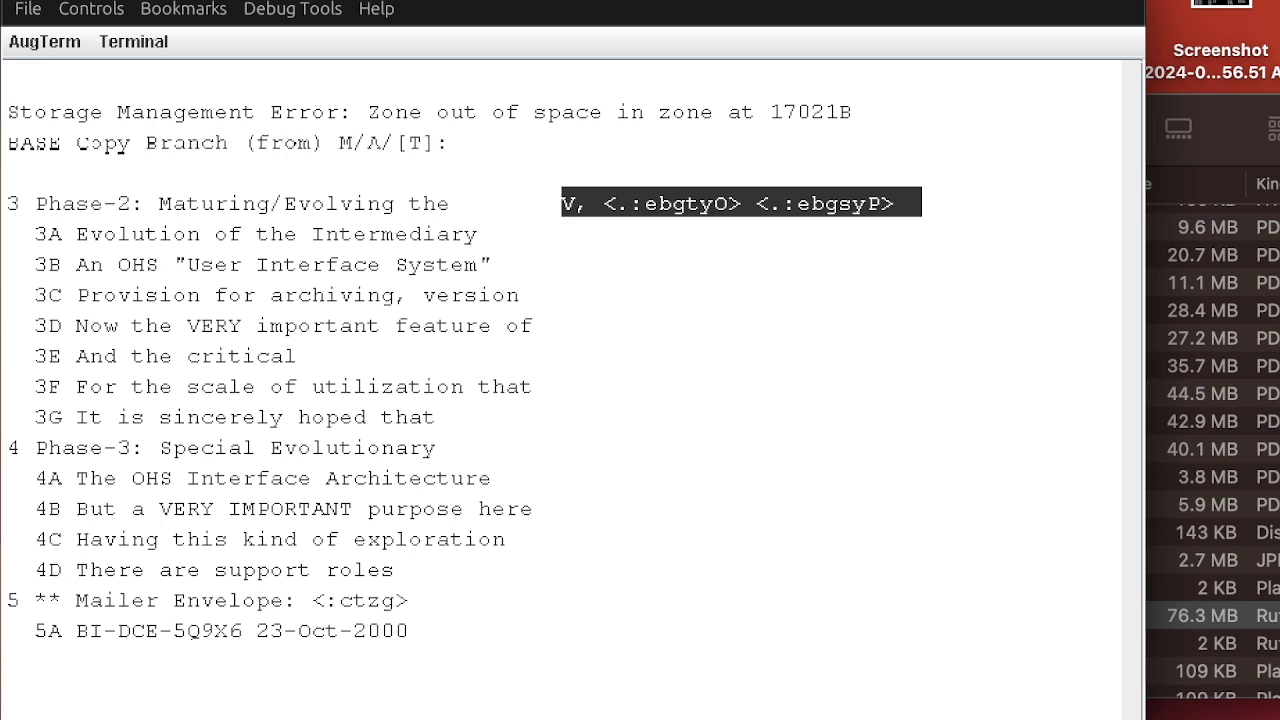
left_click(361, 203)
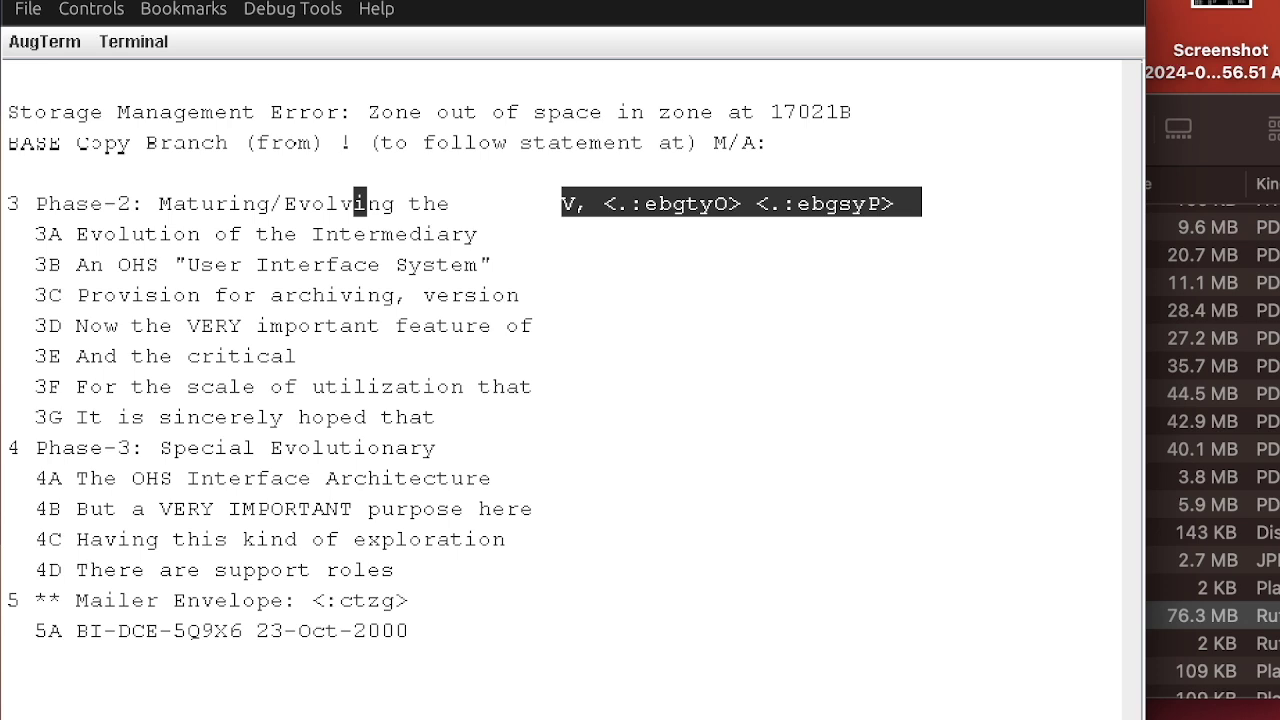
left_click(735, 203)
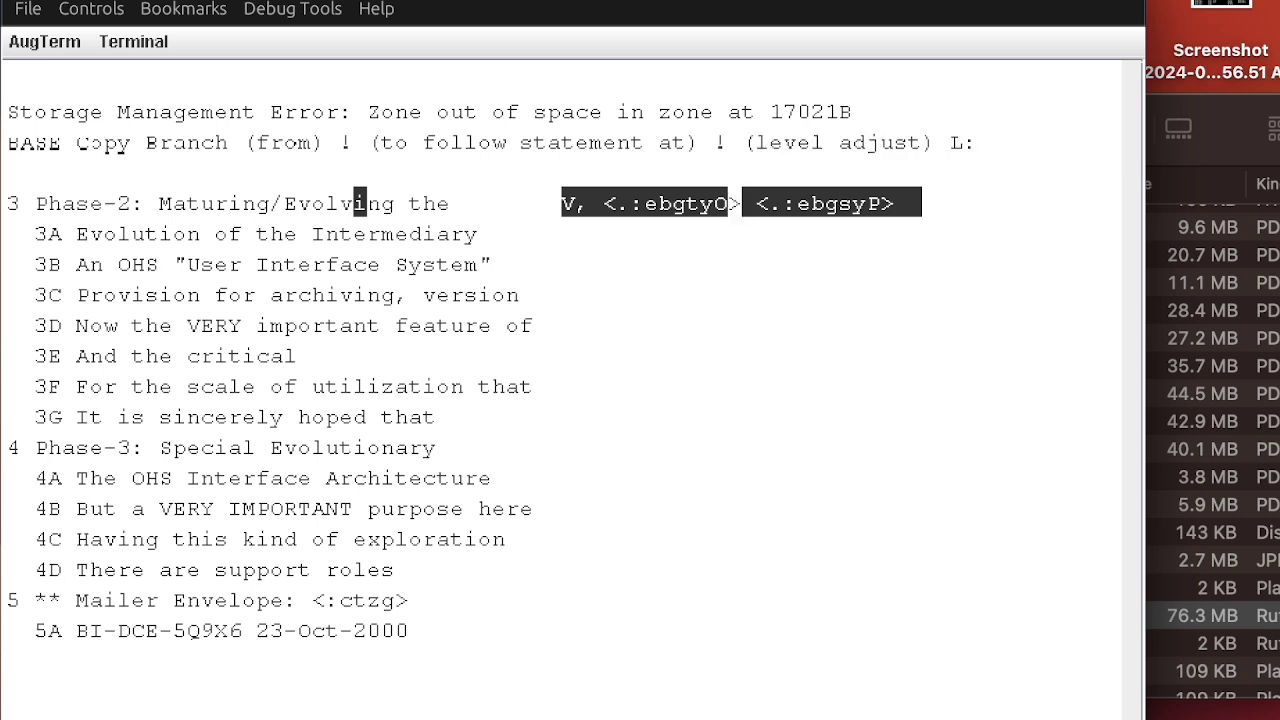
type(";d!")
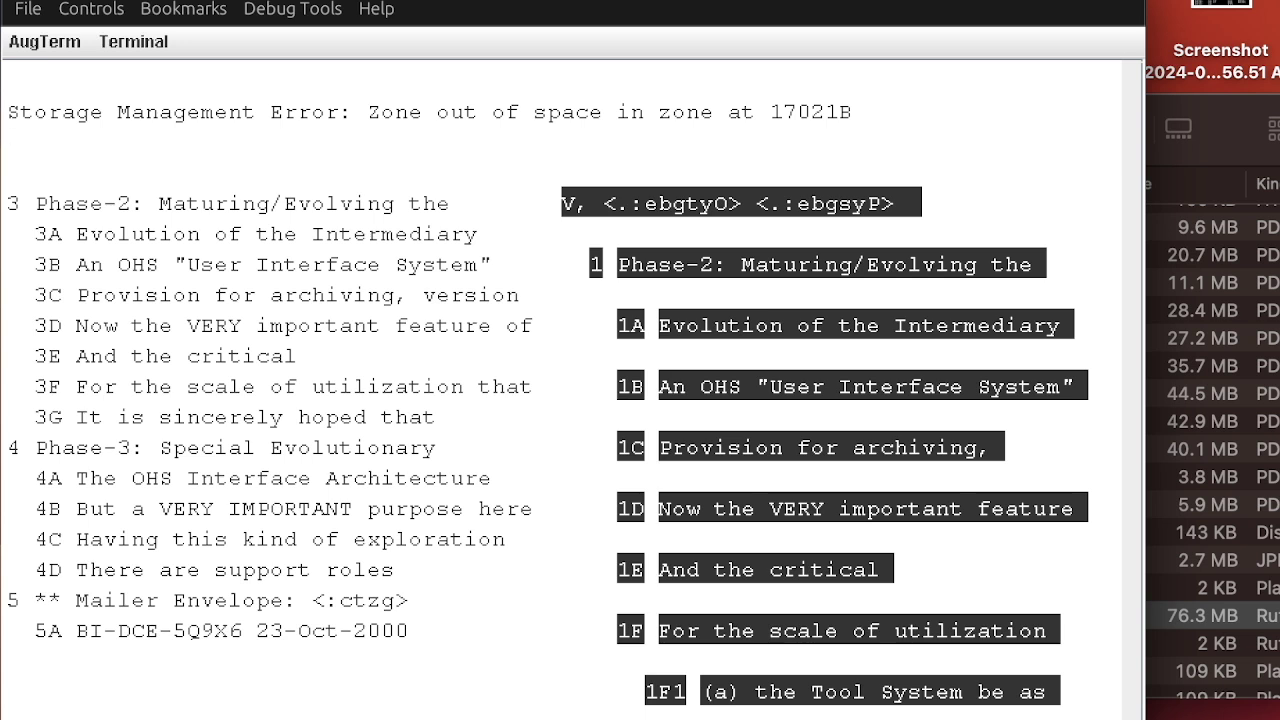
Jump to the copied statement 1 in file V with the viewspecs "wyl" to show its full text
key("j")
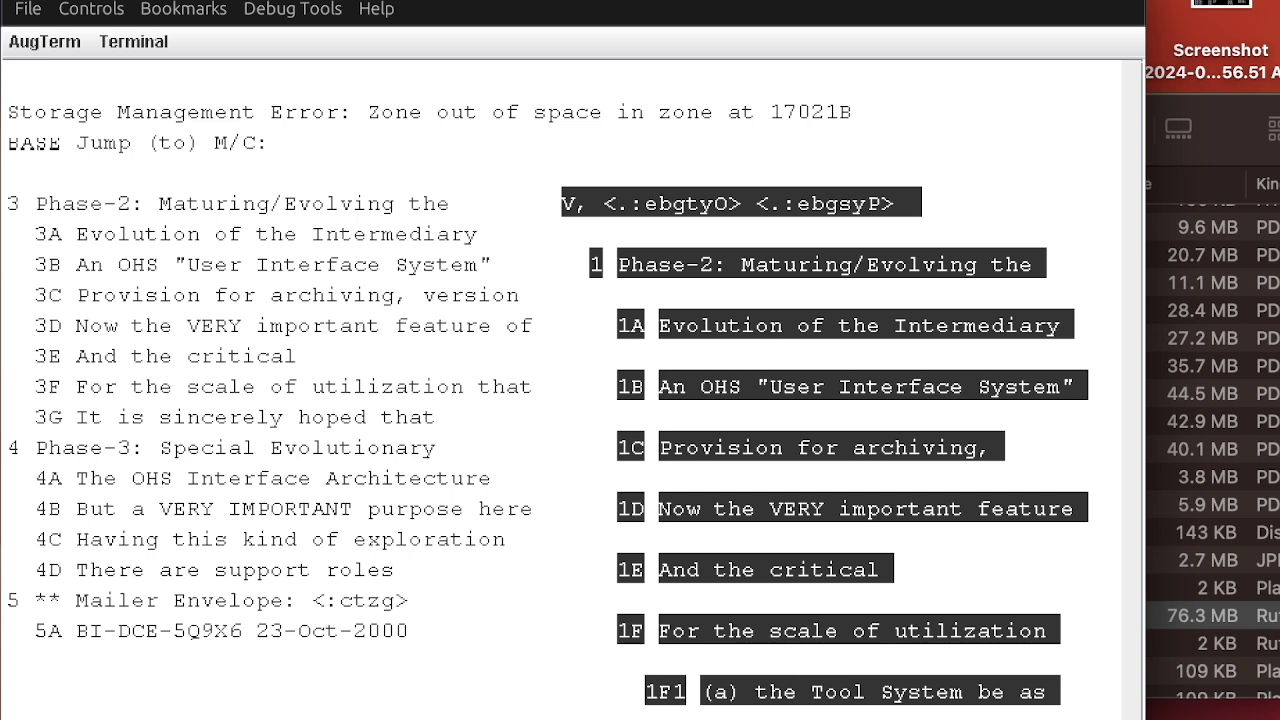
left_click(762, 264)
type("wyl")
key("Return")
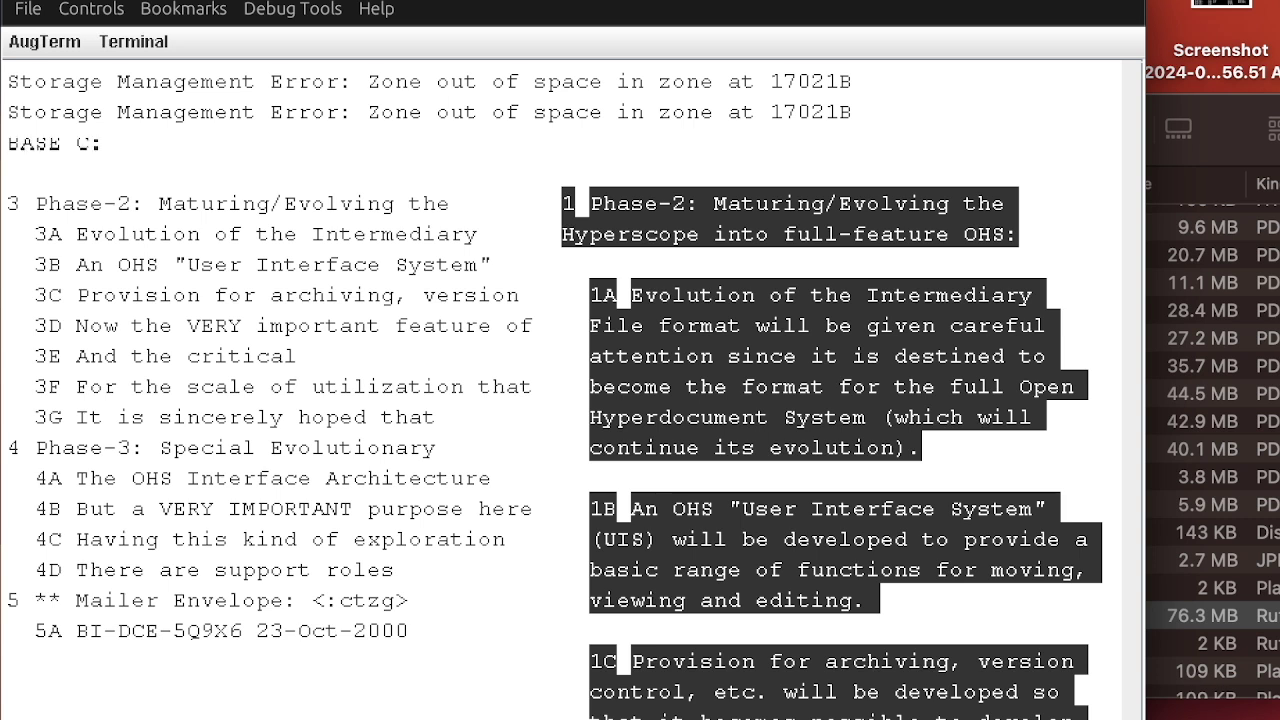
Transpose statements 1A and 1C in file V
key("t")
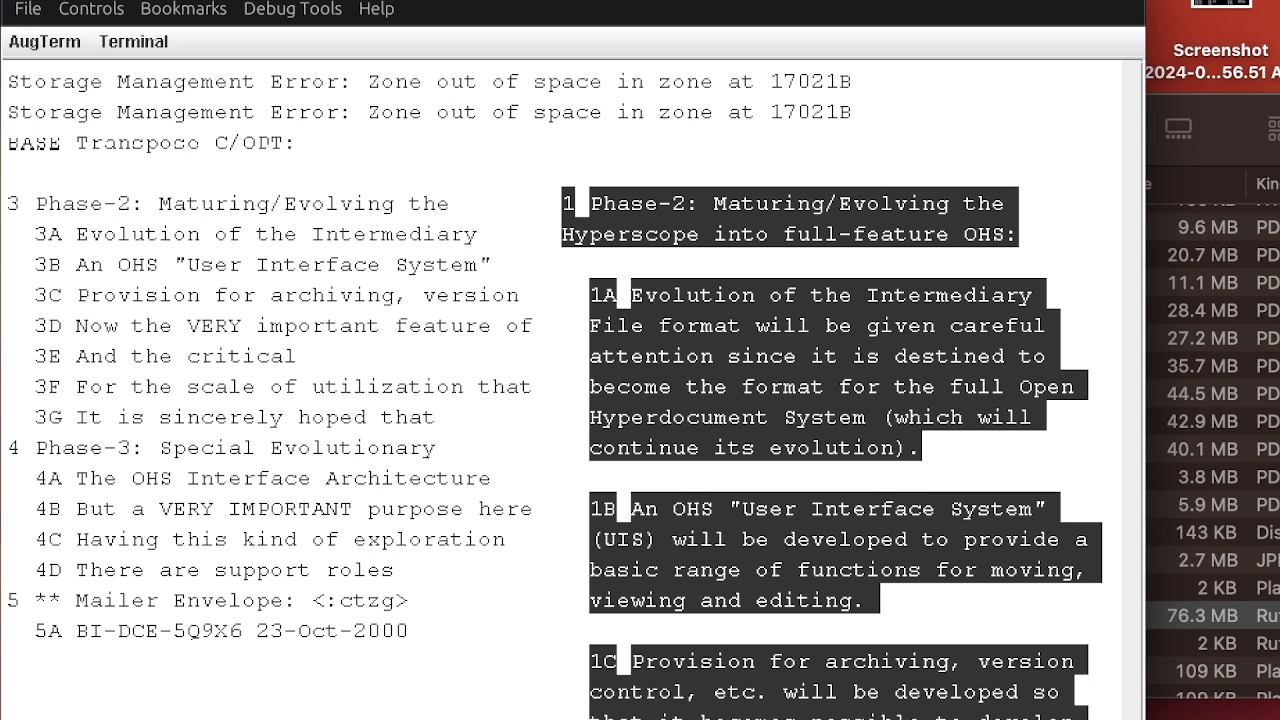
key("s")
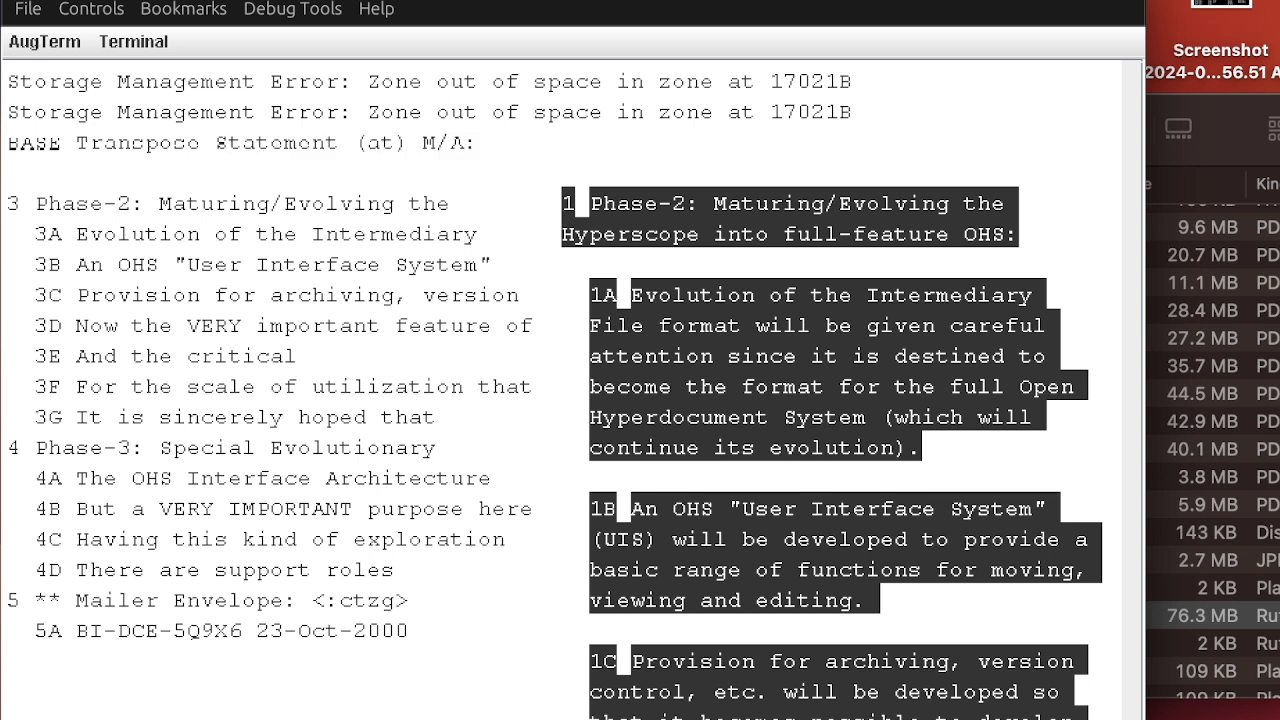
left_click(705, 387)
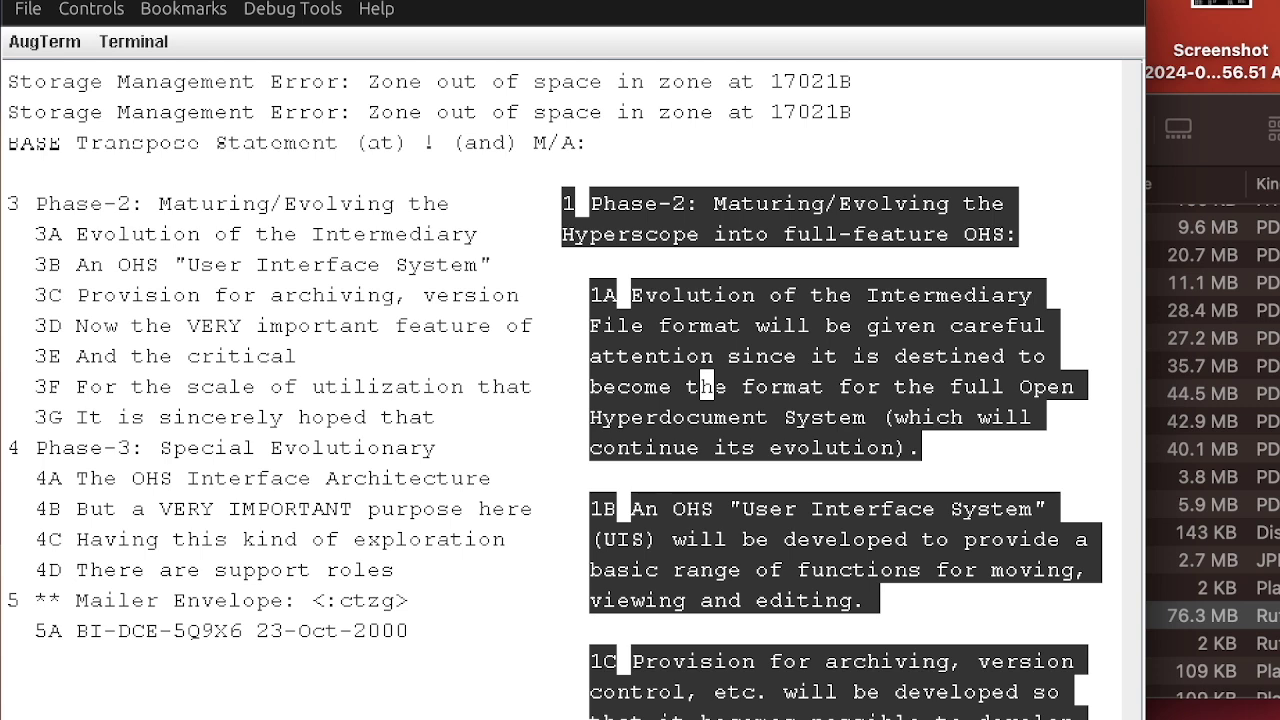
left_click(736, 691)
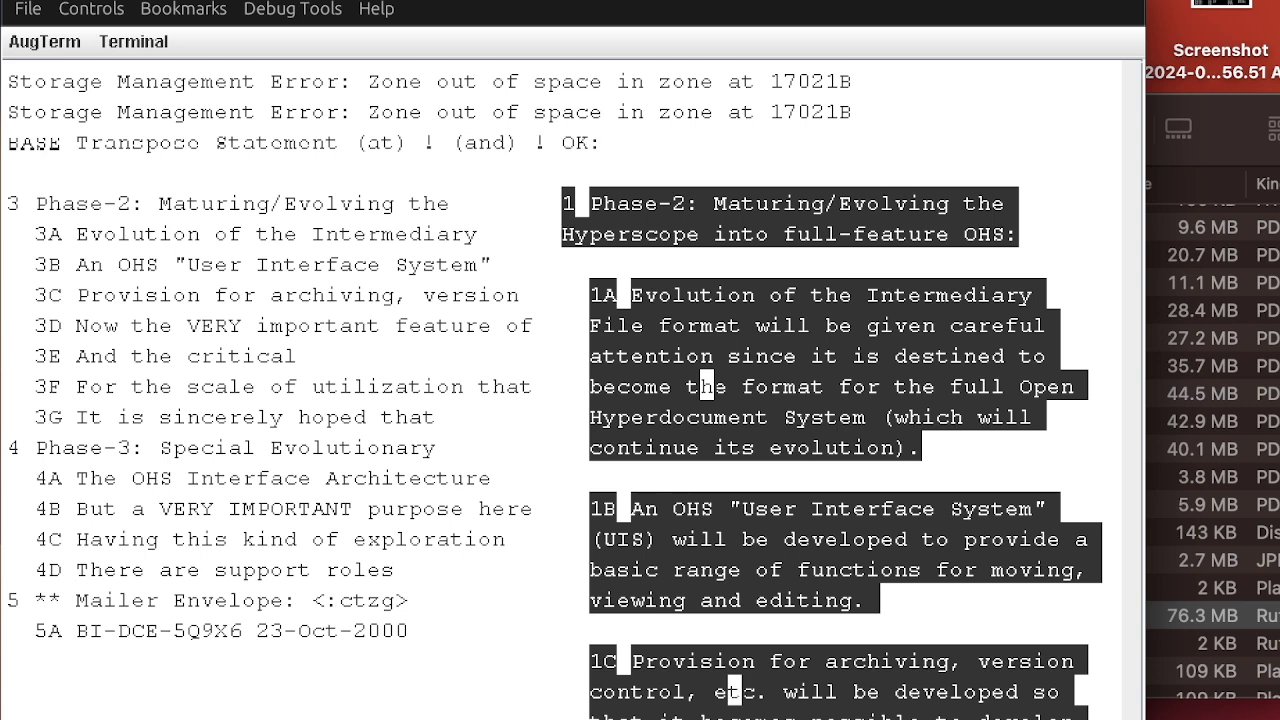
key("Return")
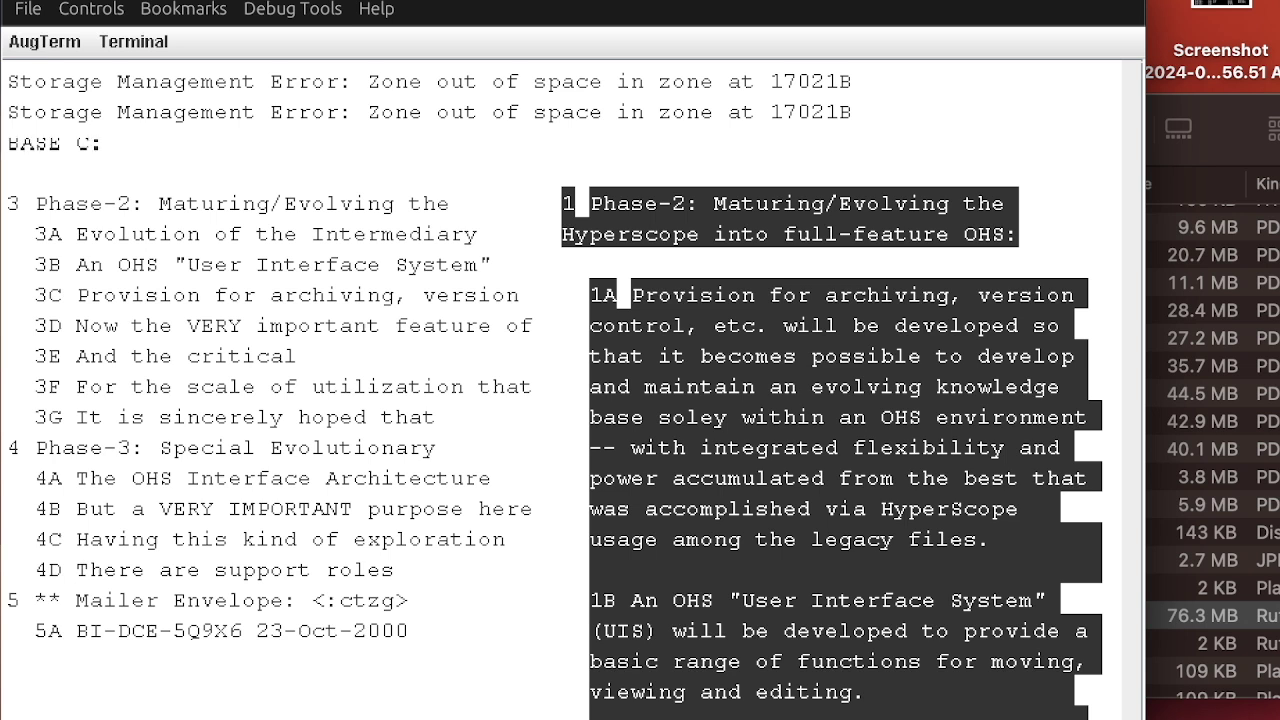
Replace the word "archiving" in statement 1A with the word "evolving" picked from the same statement
key("r")
key("w")
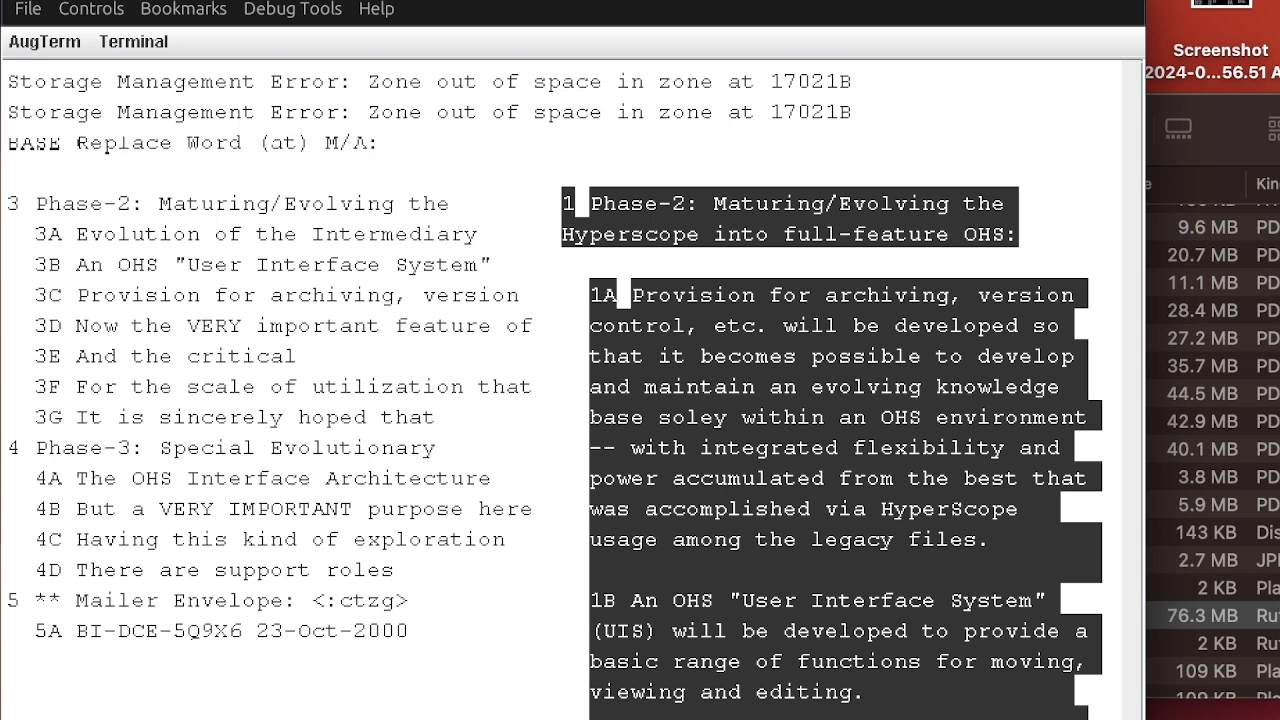
left_click(860, 295)
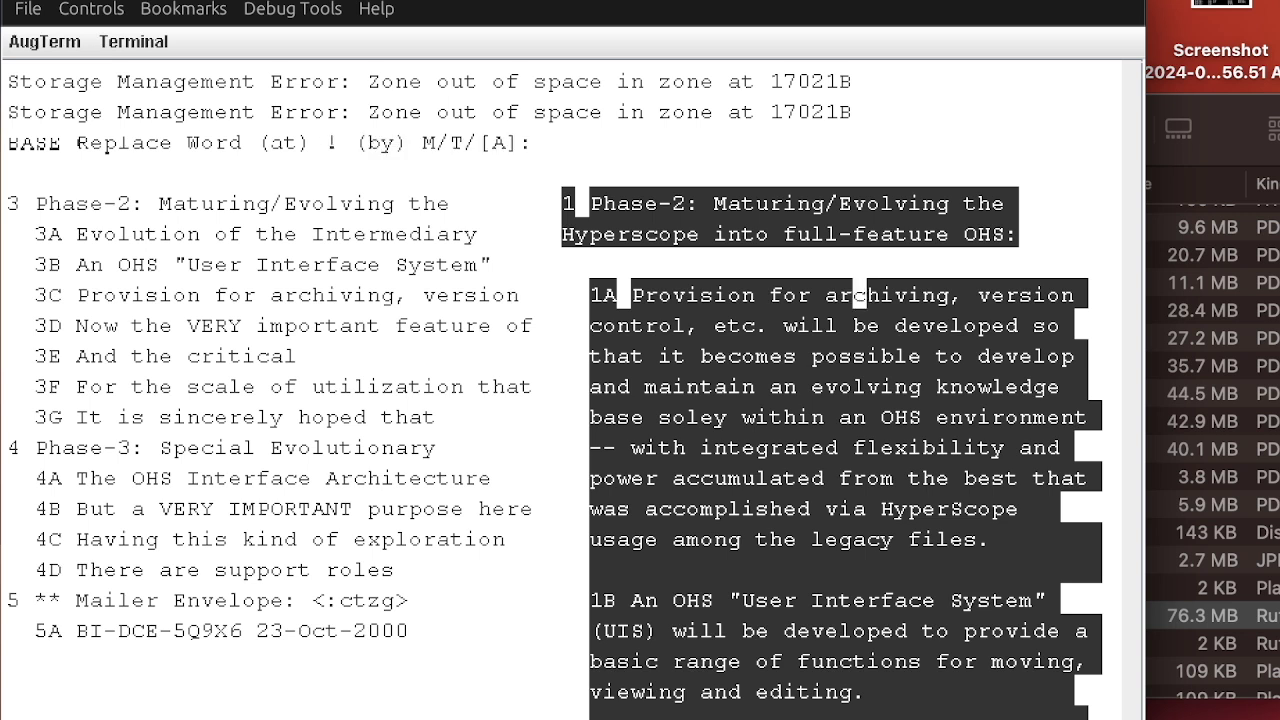
left_click(859, 386)
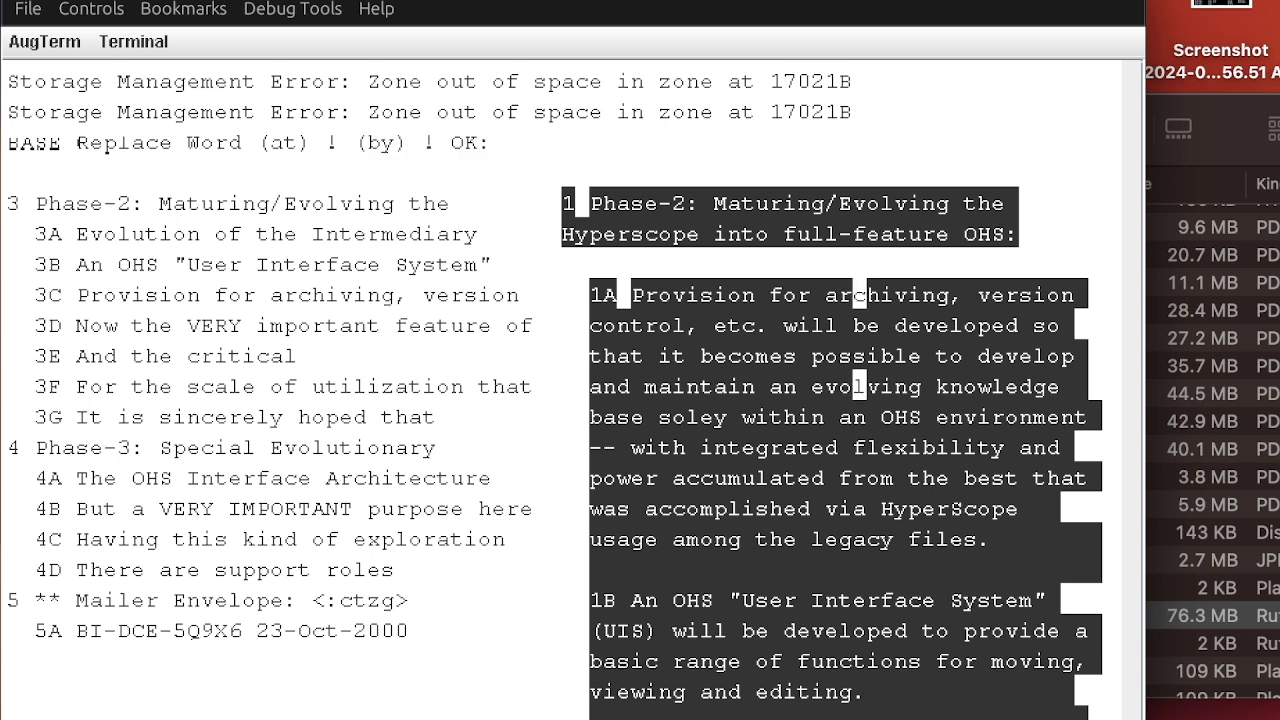
key("Return")
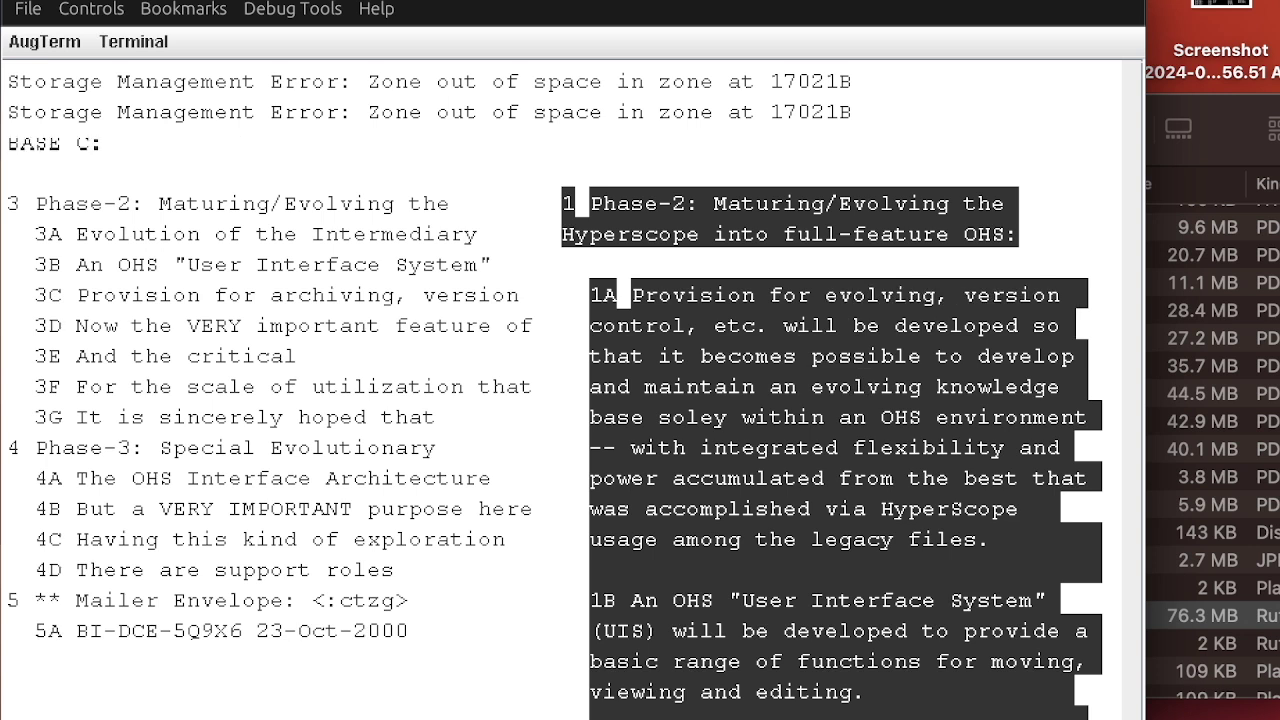
Transpose the phrase "Provision" through "environment" with the phrase "with integrated" through "files." in statement 1A
key("t")
key("p")
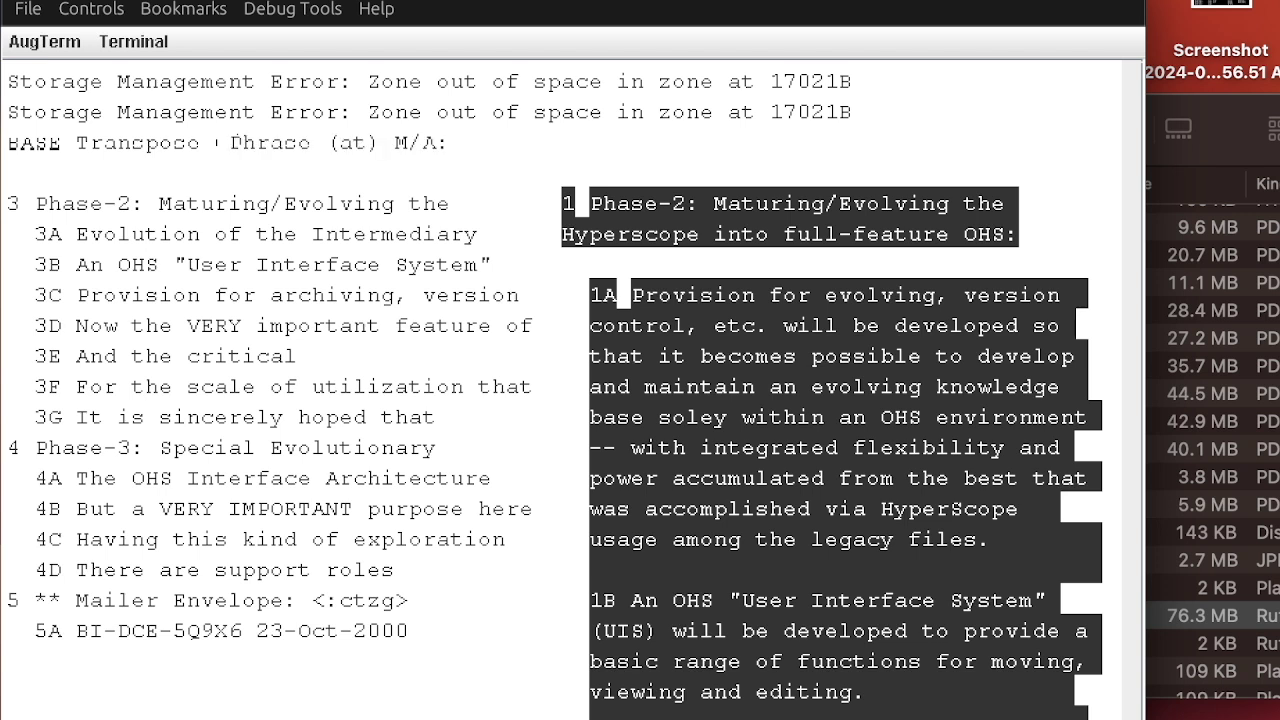
left_click(620, 295)
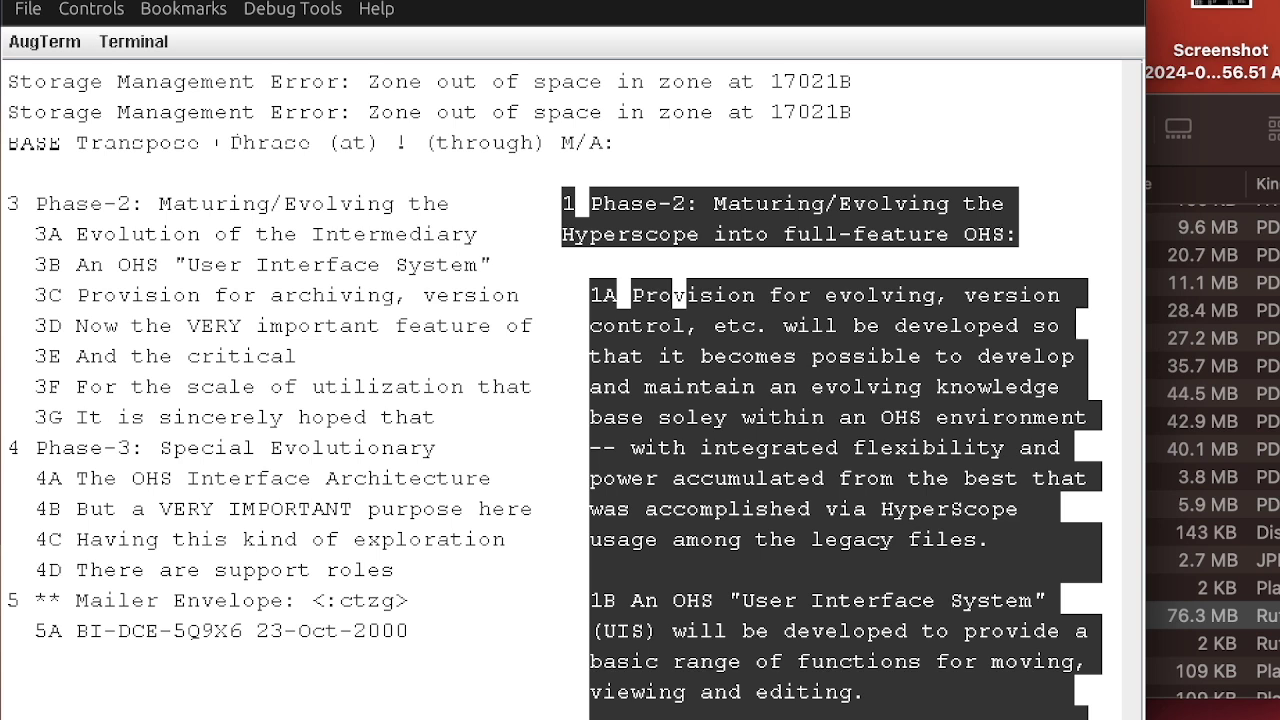
left_click(970, 417)
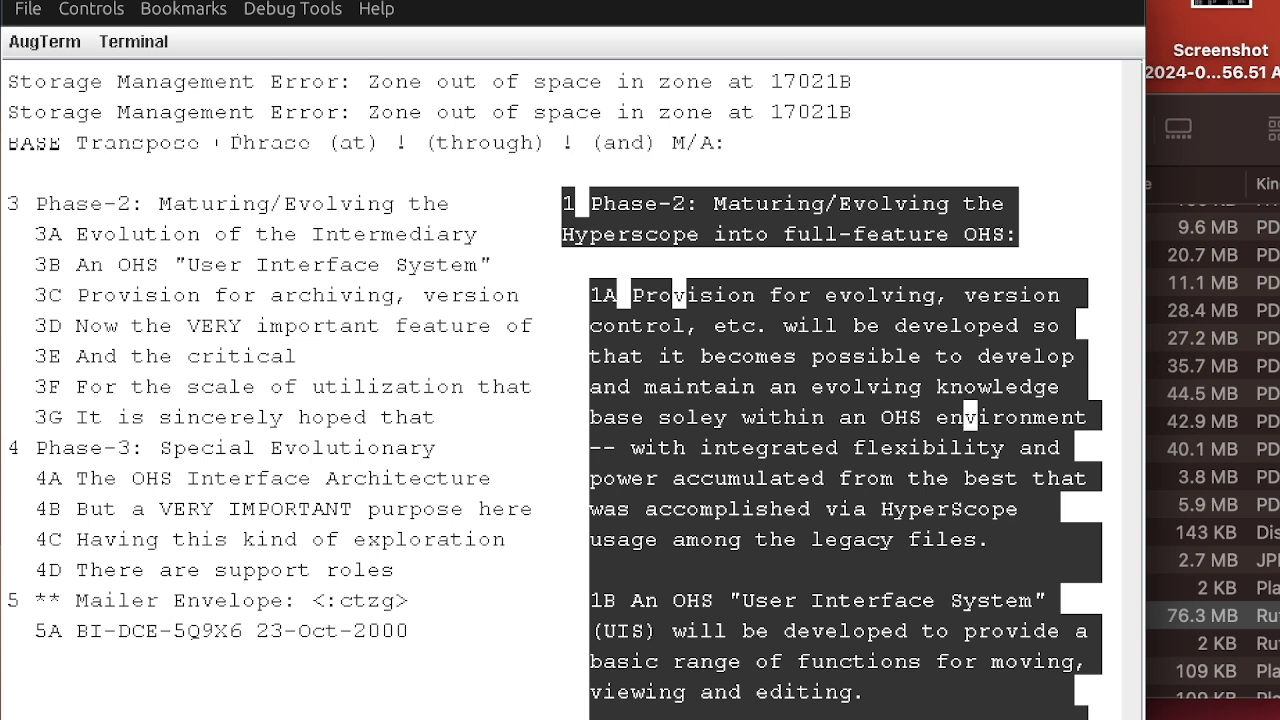
left_click(665, 447)
left_click(928, 539)
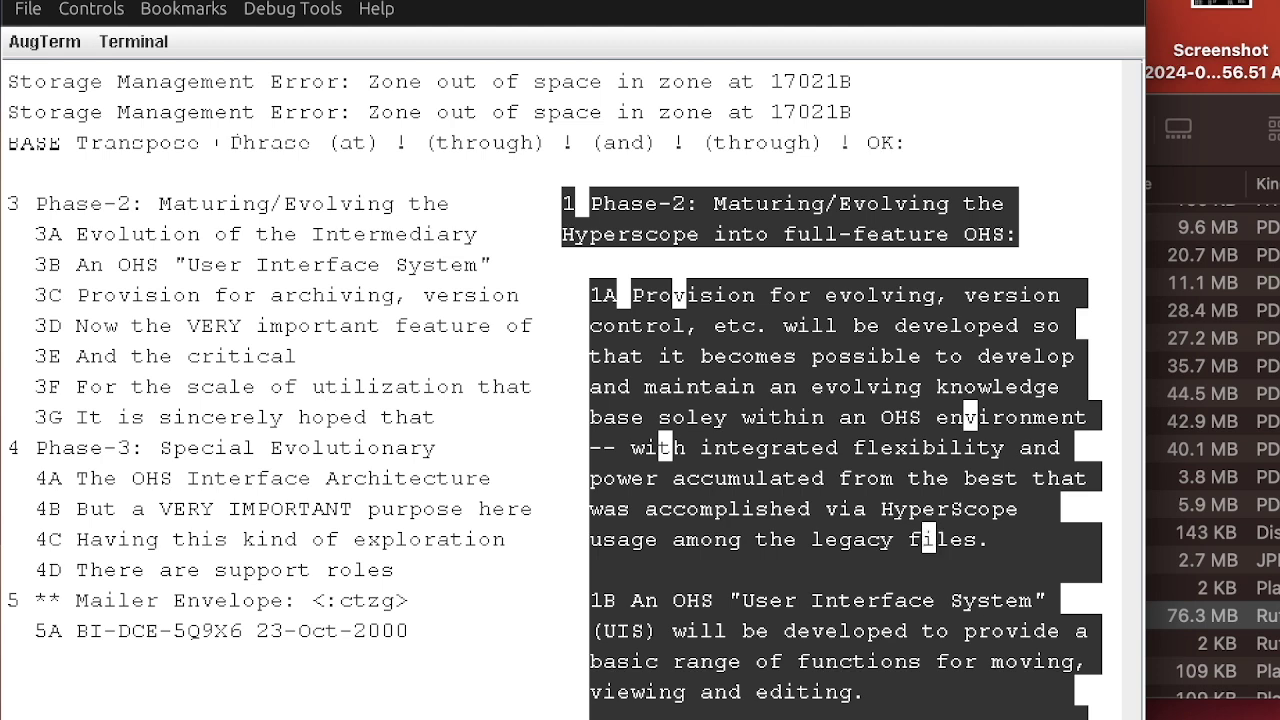
left_click(928, 539)
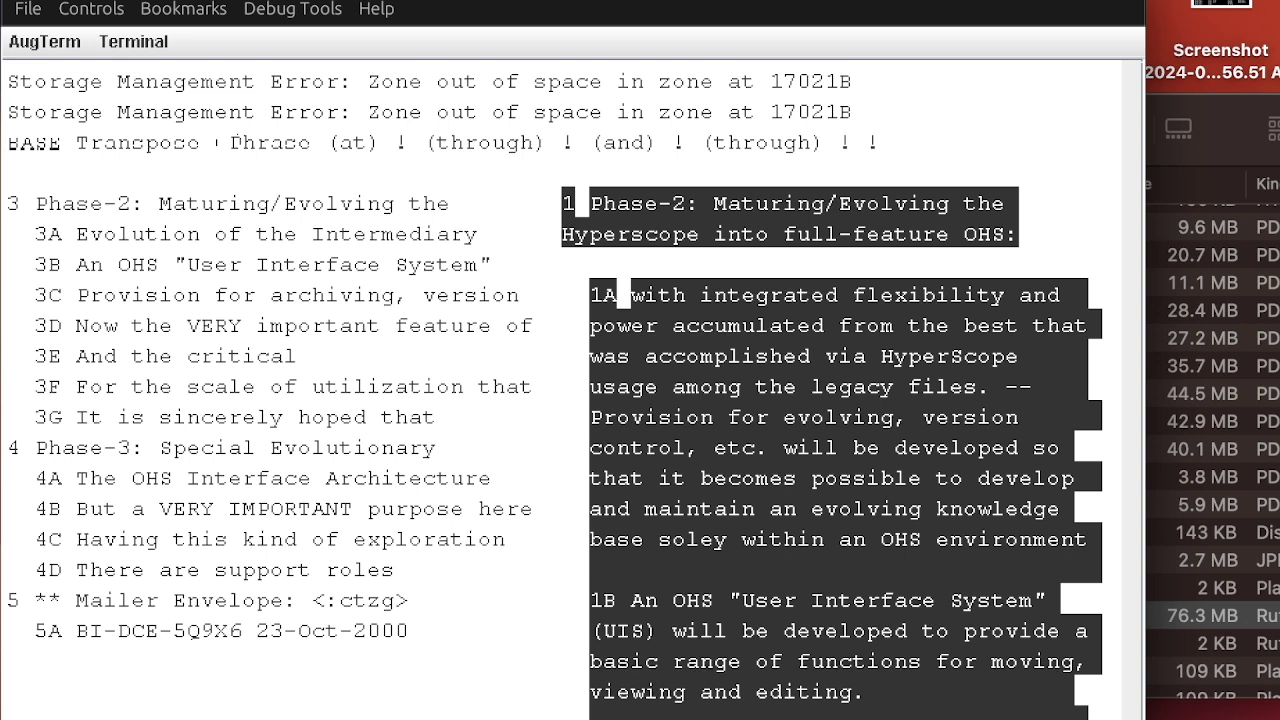
Delete the word "with" at the beginning of statement 1A
key("f")
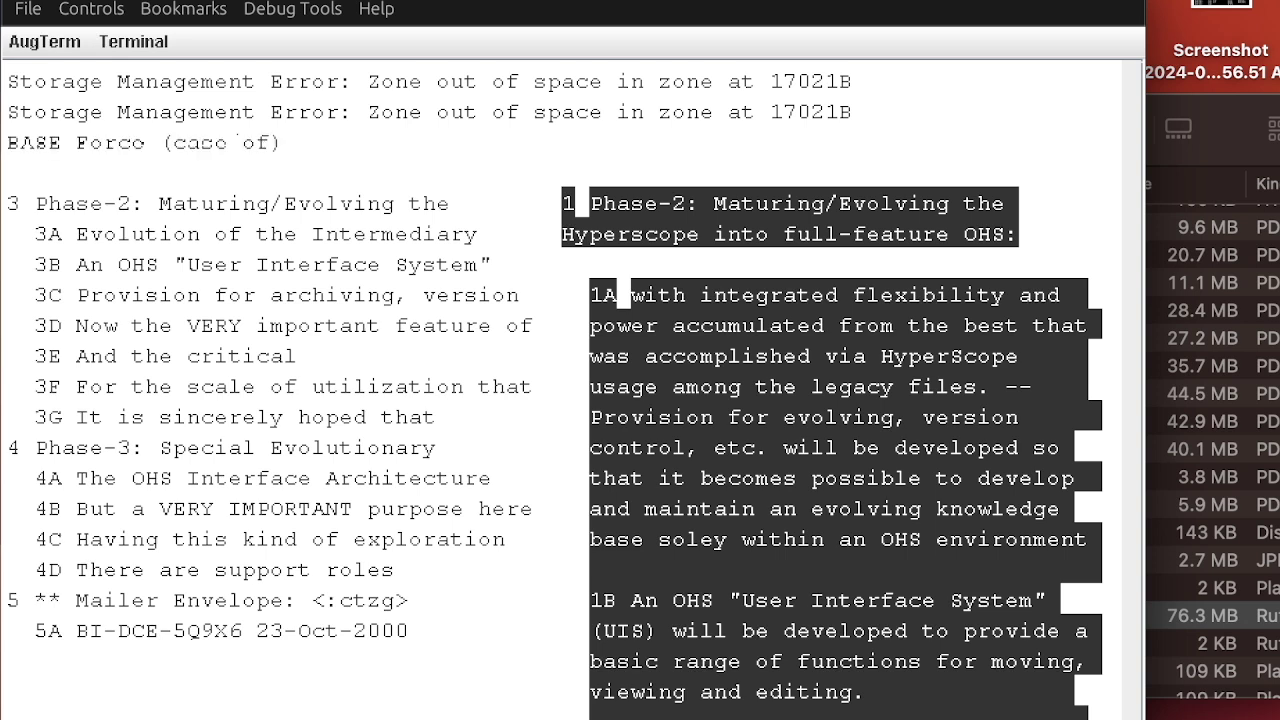
key("Escape")
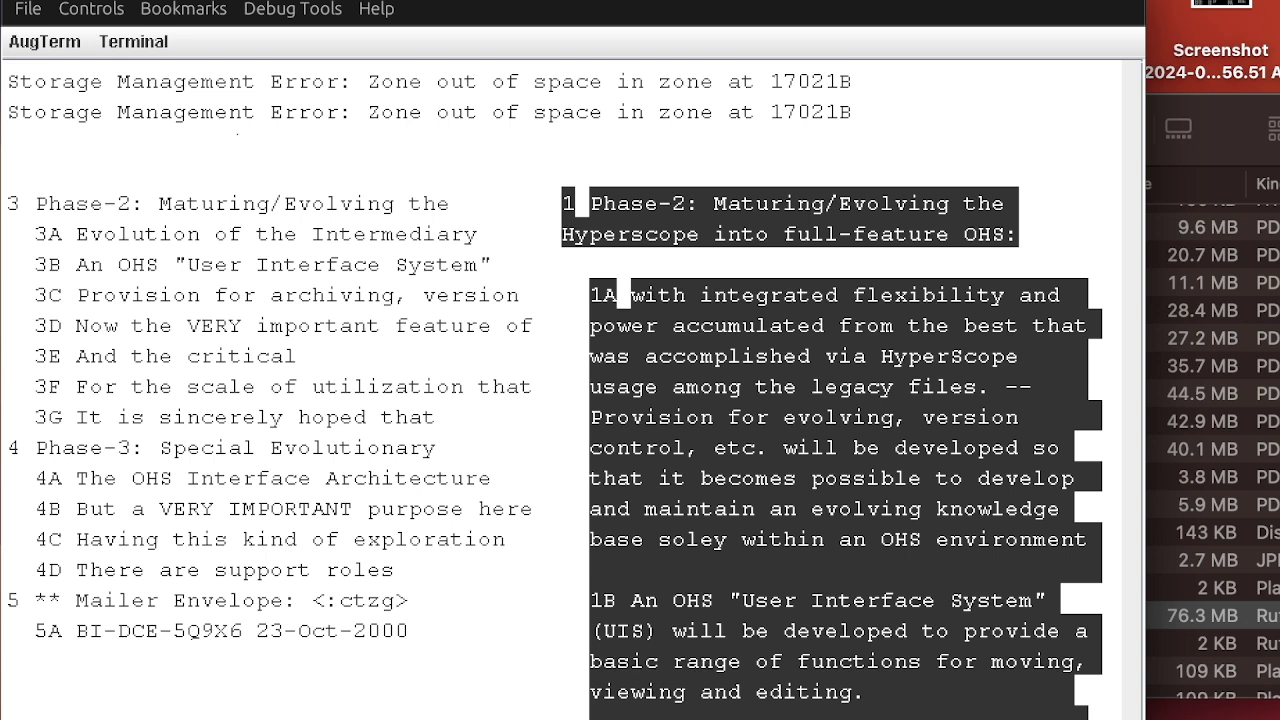
key("d")
key("w")
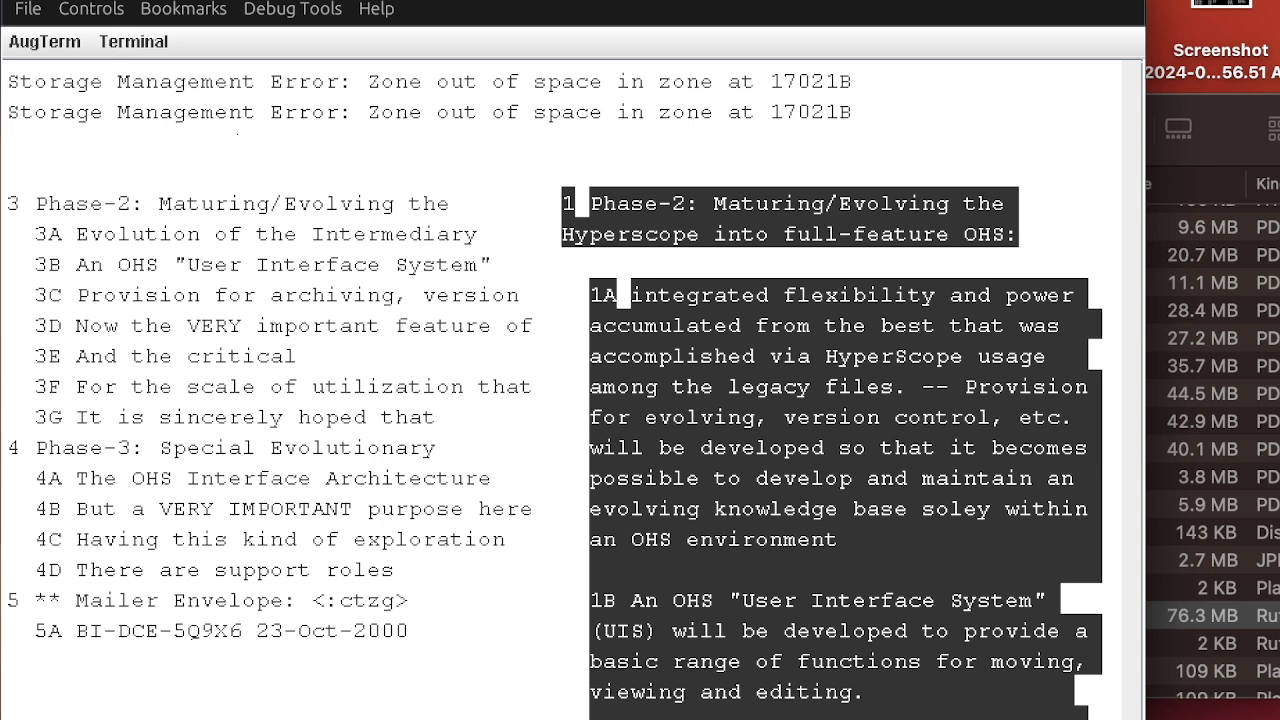
Force the case of the word "integrated" in statement 1A to first letter upper
key("f")
key("w")
left_click(665, 295)
key("f")
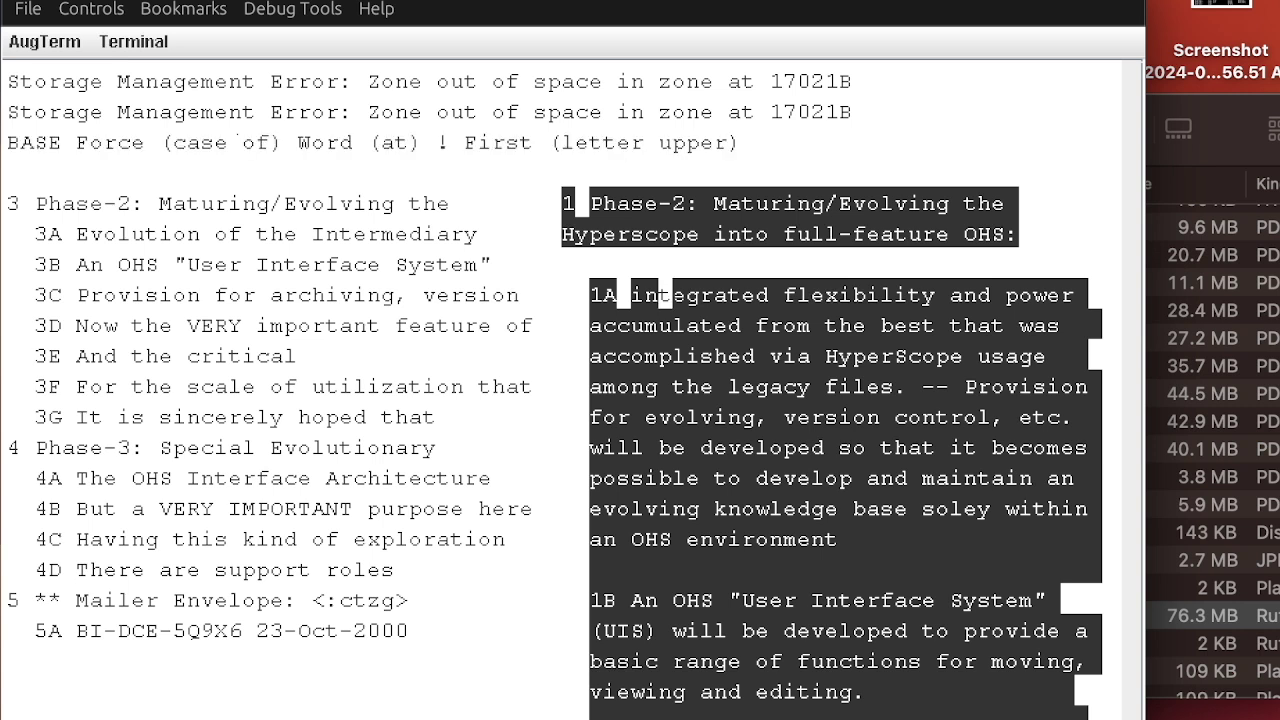
key("Return")
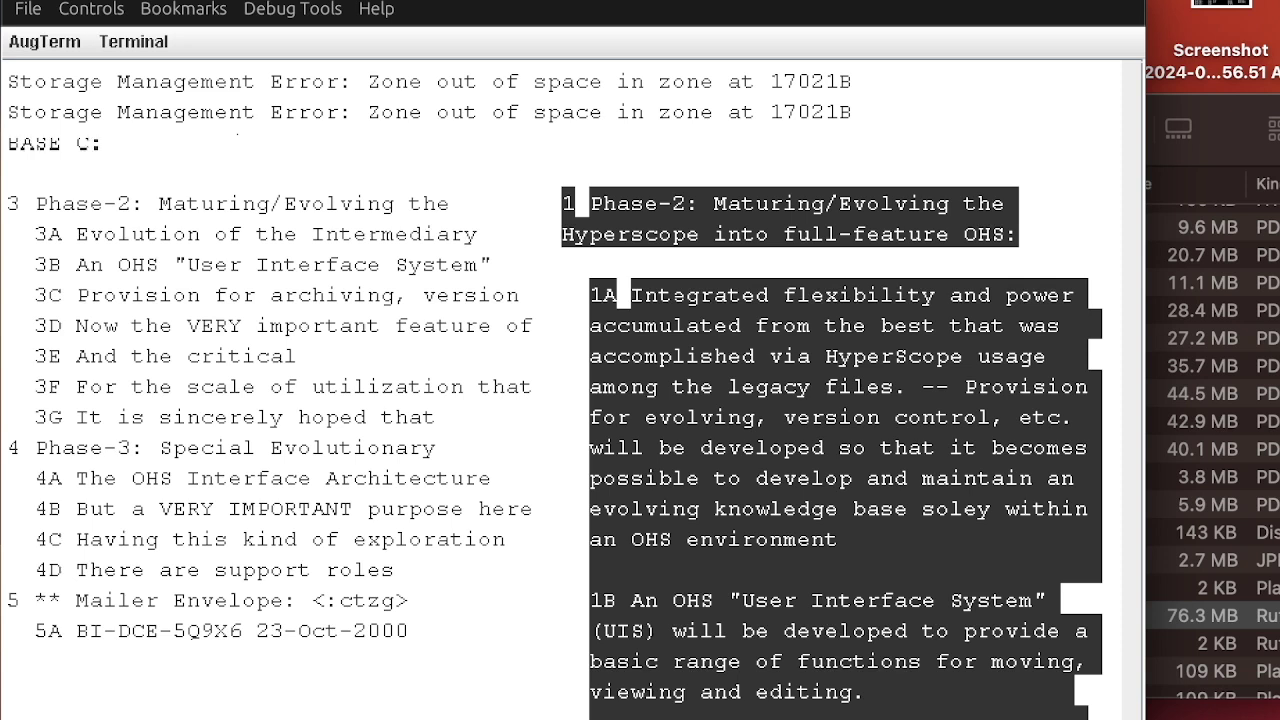
key("f")
key("w")
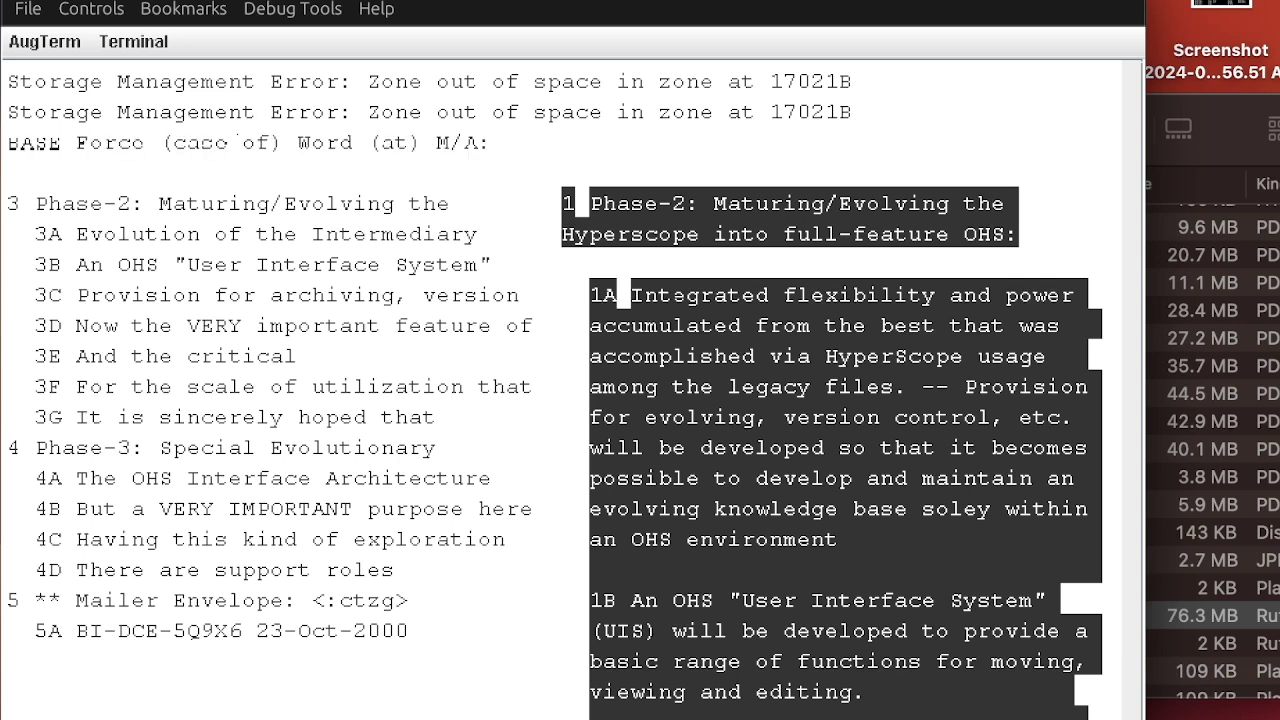
left_click(997, 386)
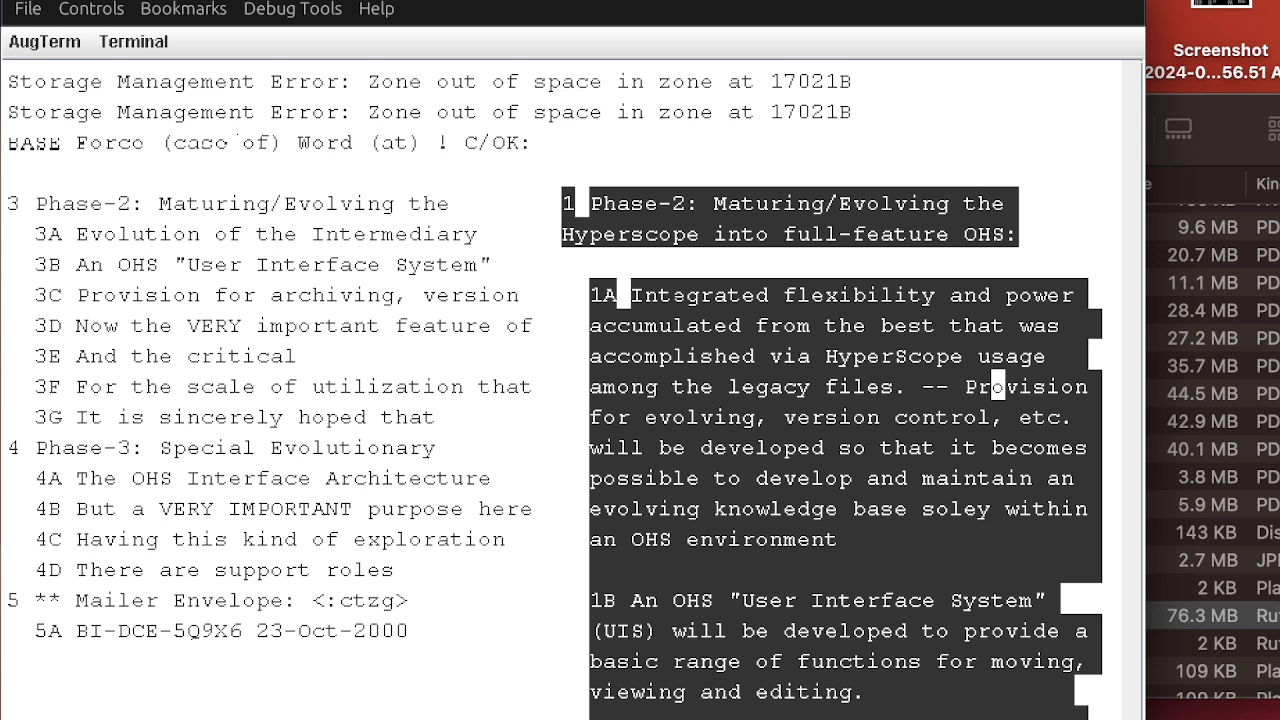
key("Return")
Replace the capital P of "Provision" in statement 1A with a lowercase "p"
key("r")
key("c")
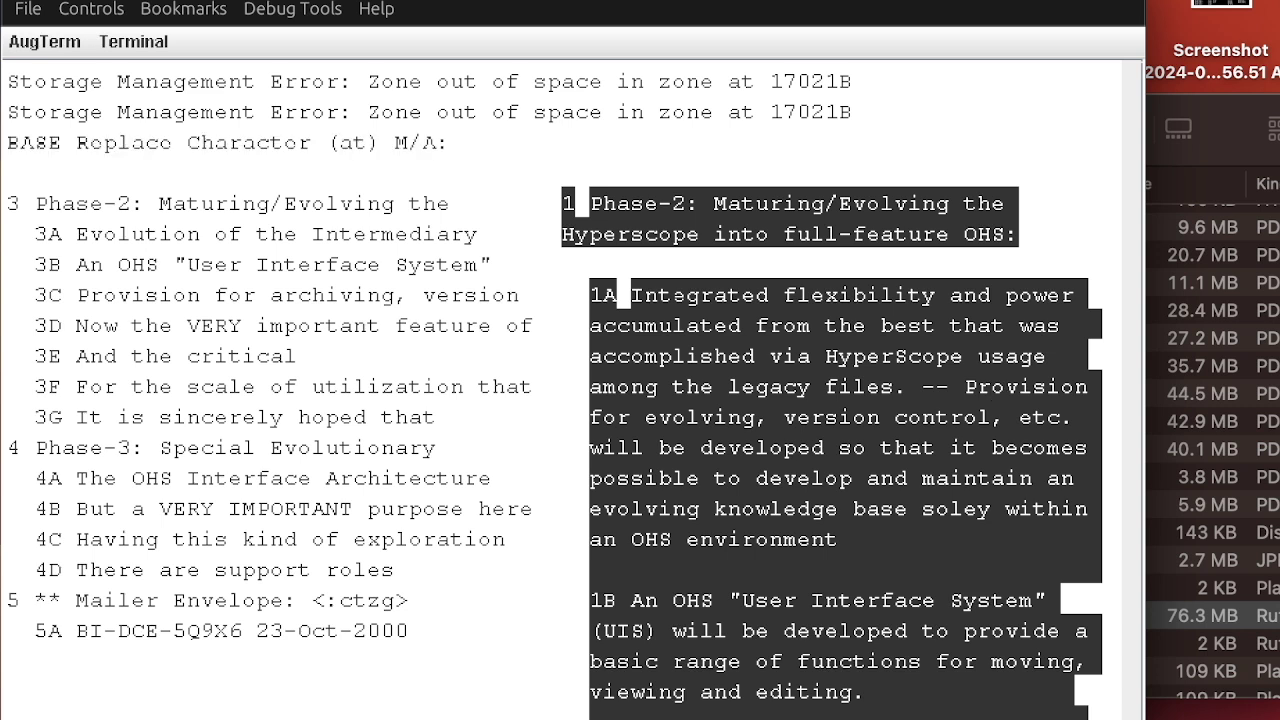
left_click(971, 386)
type("p")
key("Return")
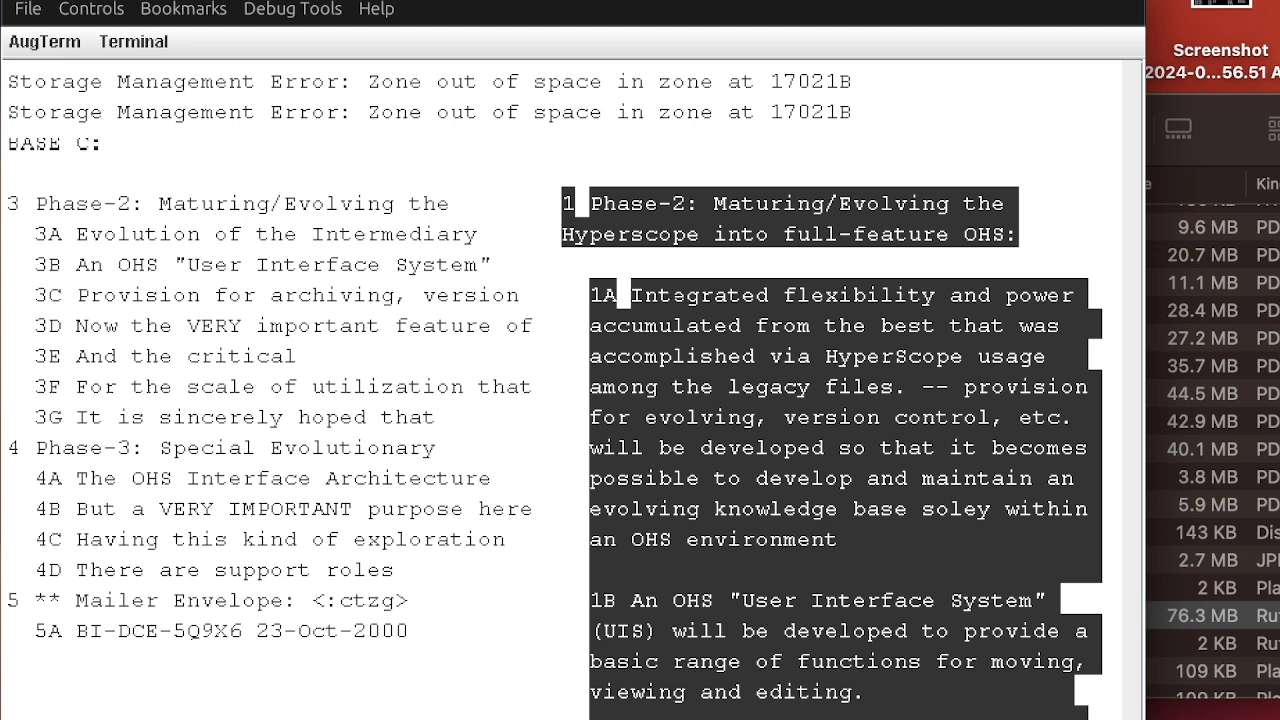
Move the period after "files" in statement 1A to follow the last character of "environment"
key("m")
key("c")
left_click(900, 386)
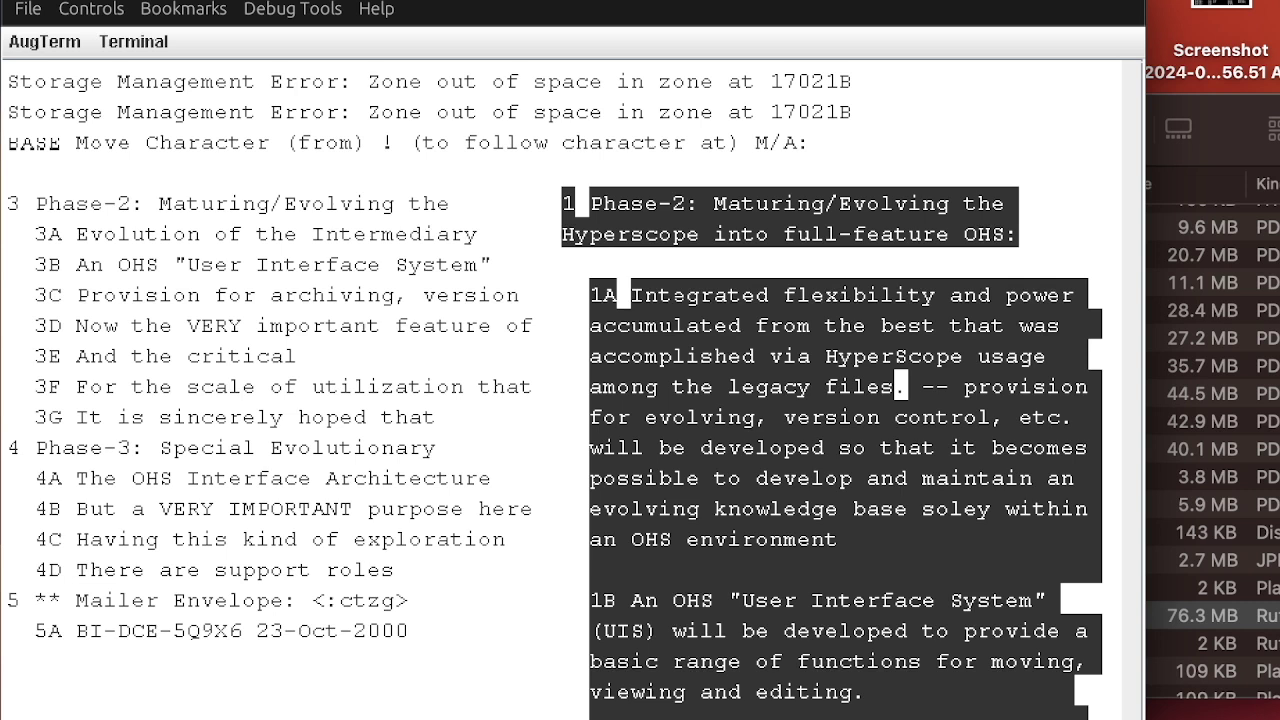
double_click(830, 539)
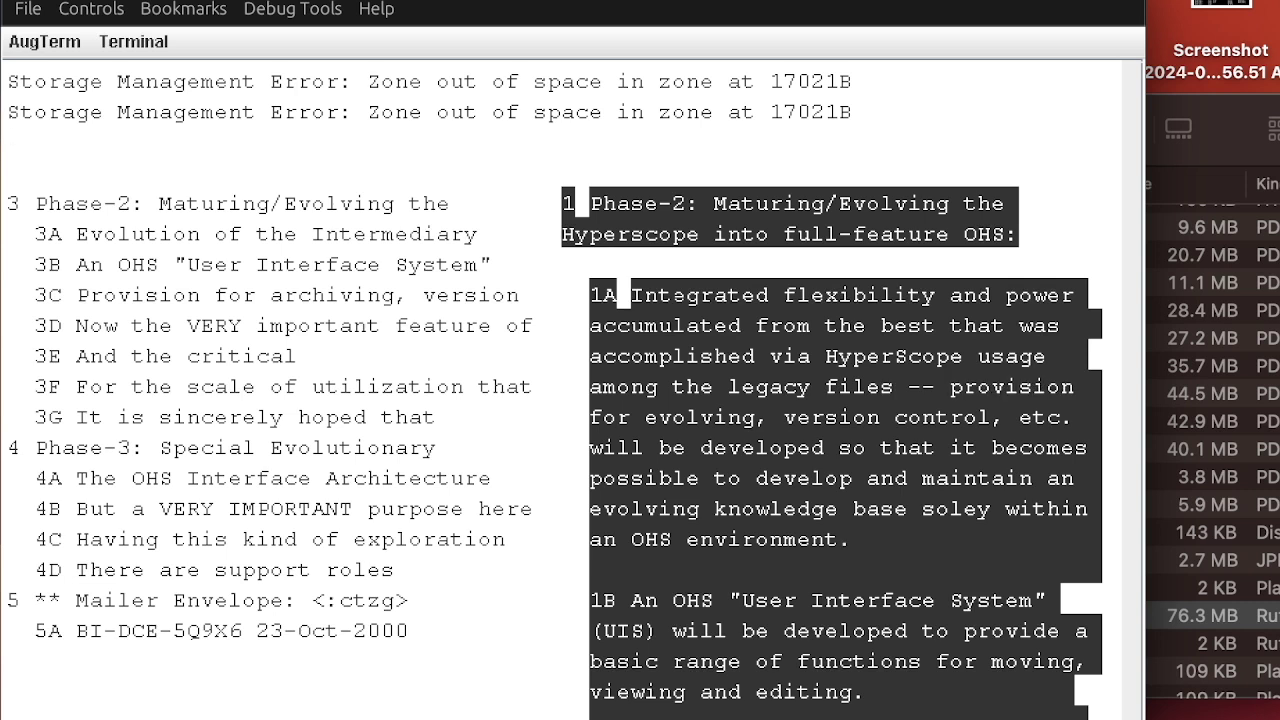
Display and review the list of current command alternatives at the BASE prompt
key("c")
type("/")
key("question")
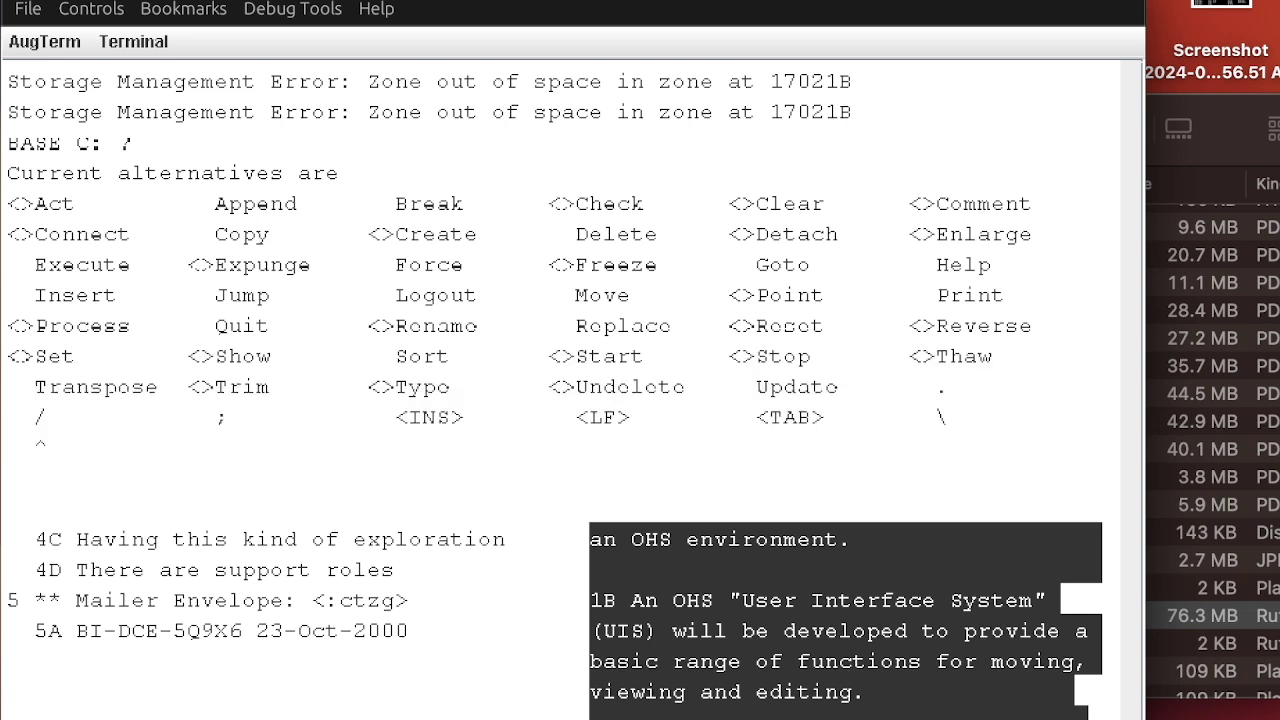
key("b")
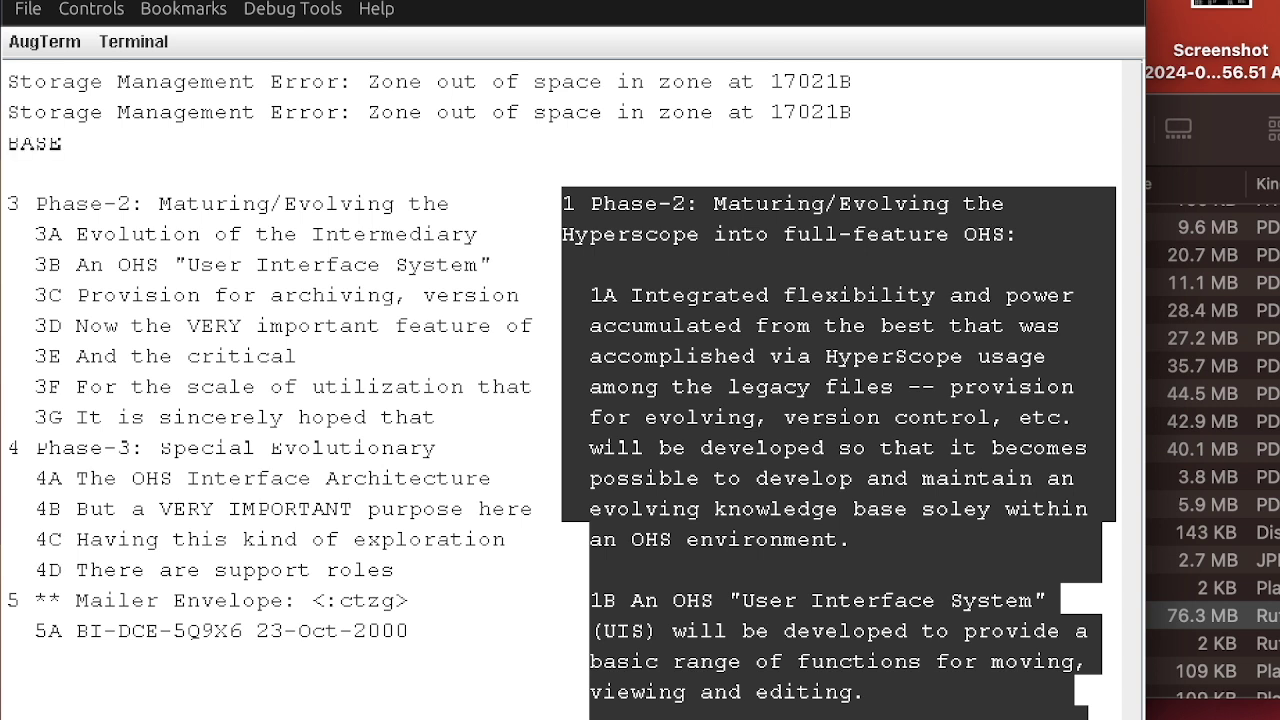
key("BackSpace")
key("b")
key("BackSpace")
key("b")
type("7")
key("question")
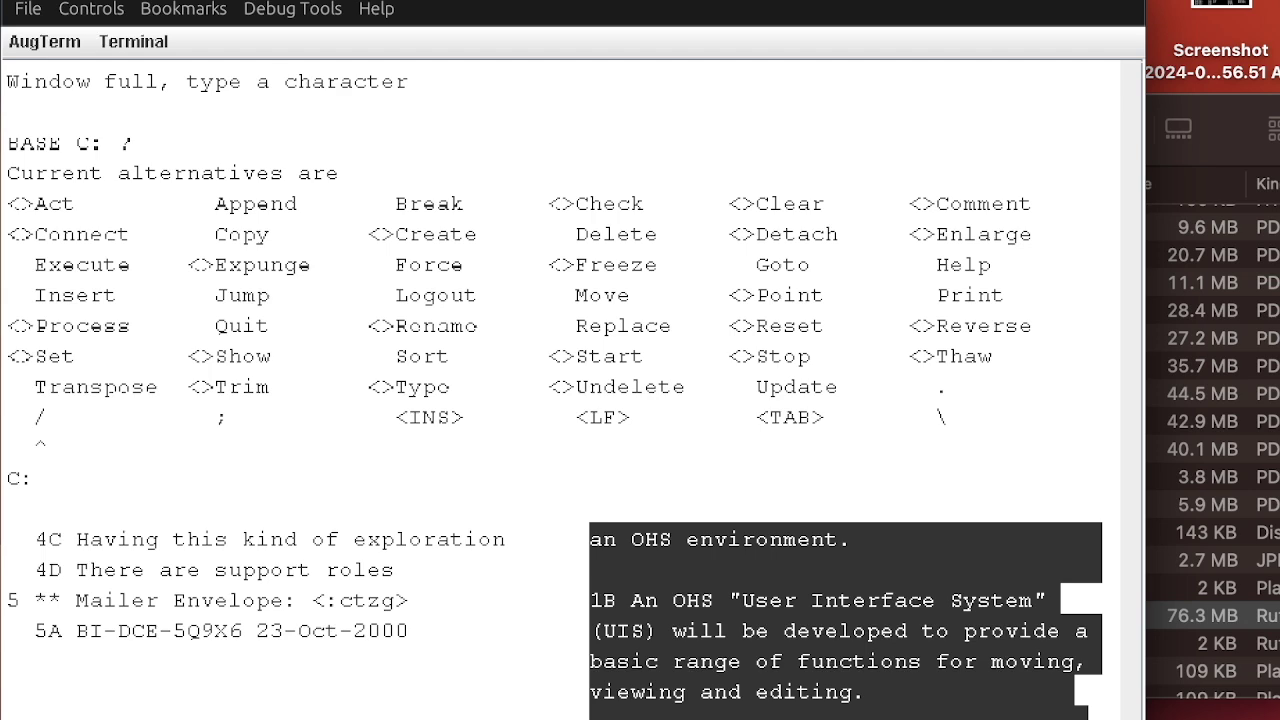
key("space")
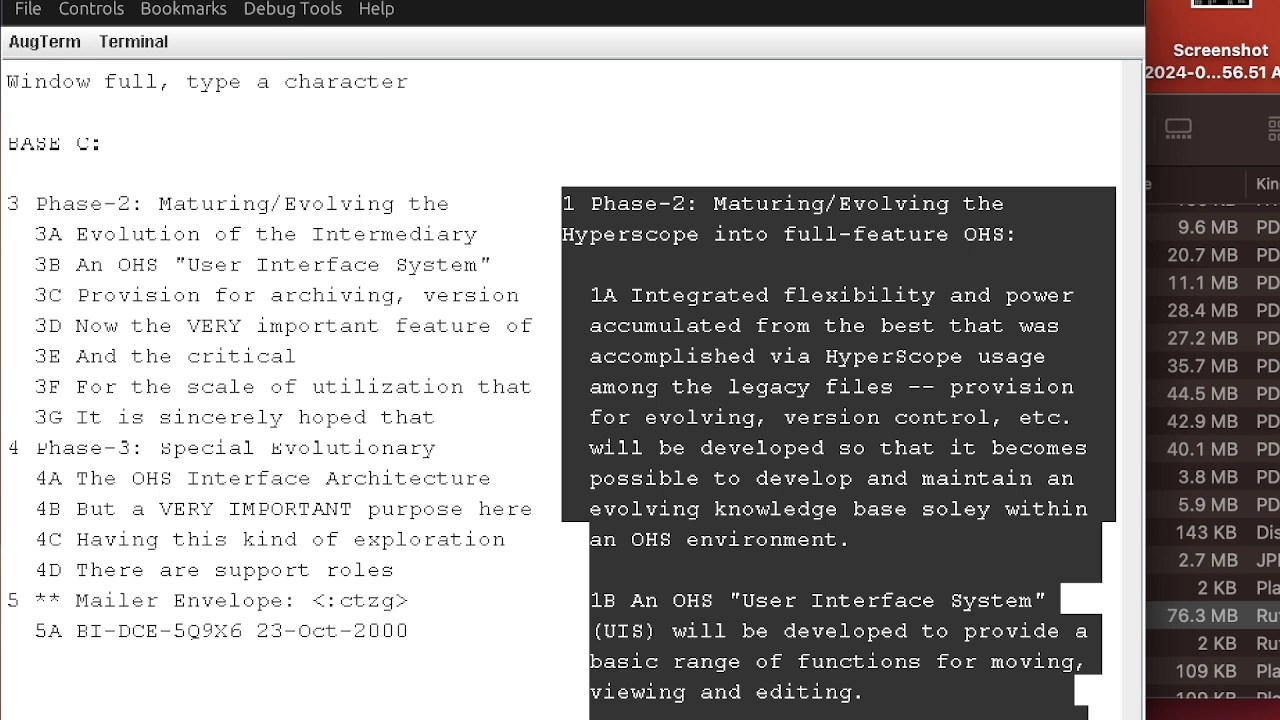
key("d")
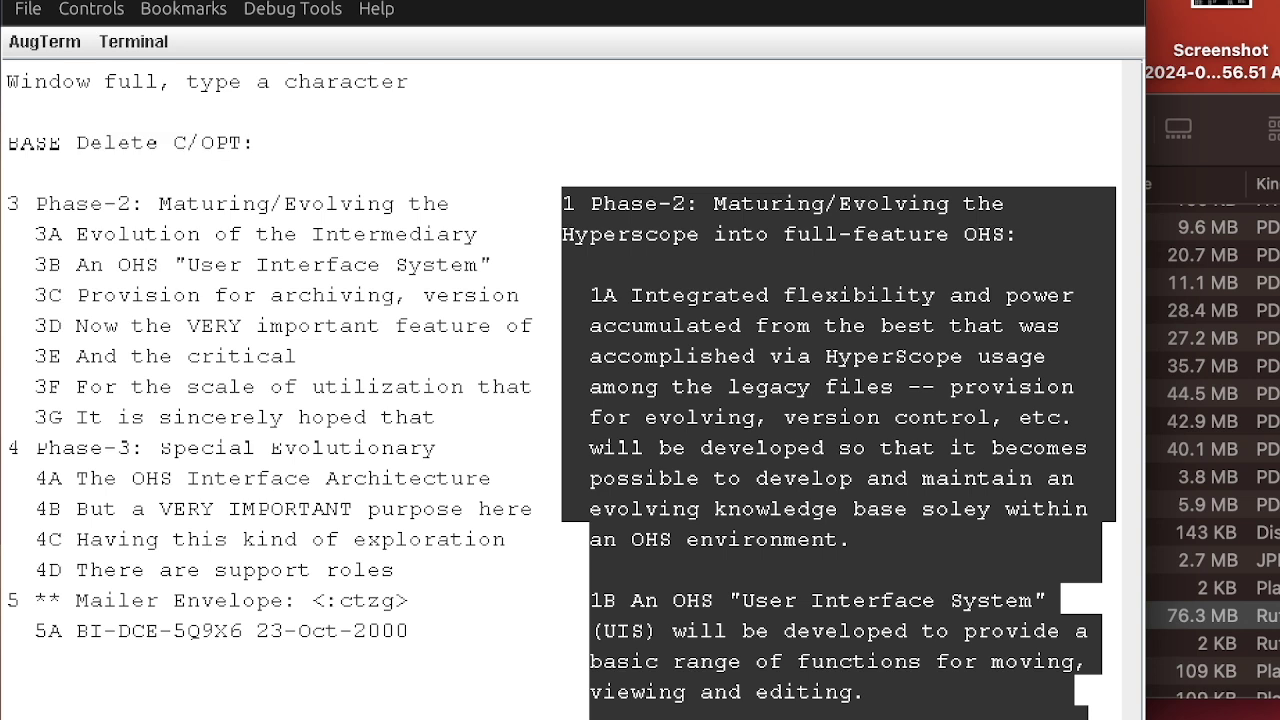
key("c")
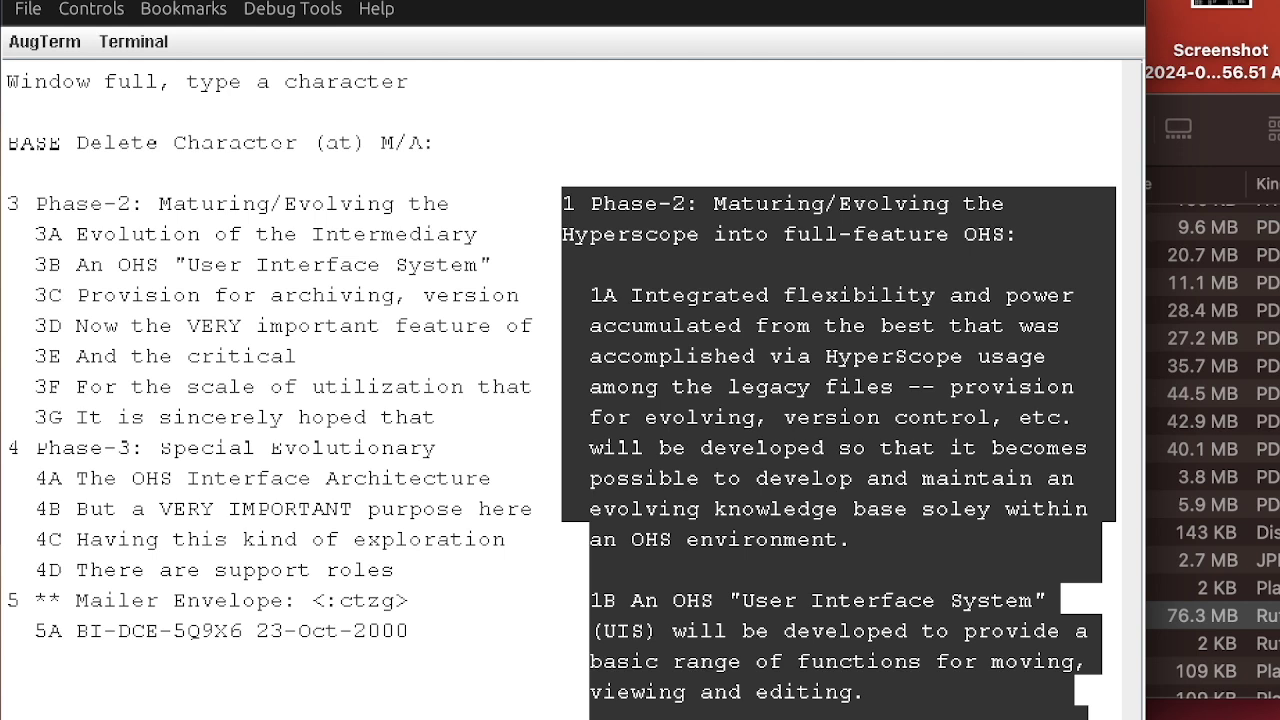
key("BackSpace")
key("w")
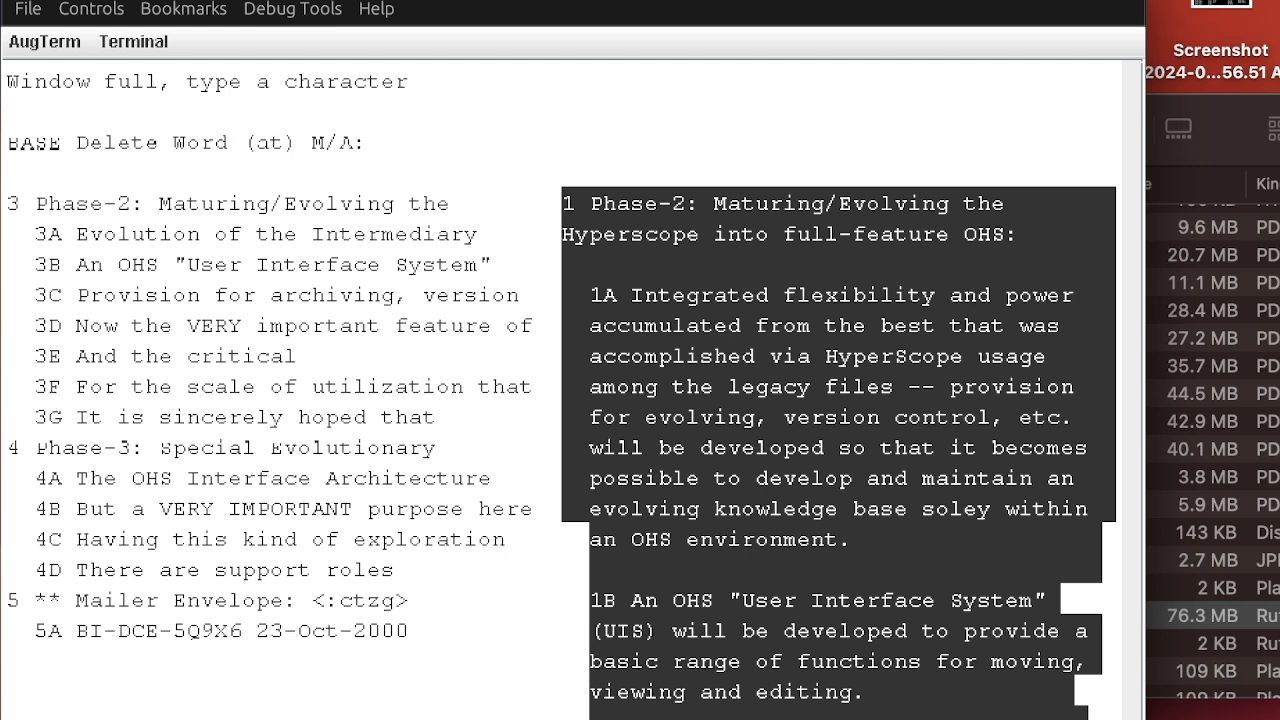
key("BackSpace")
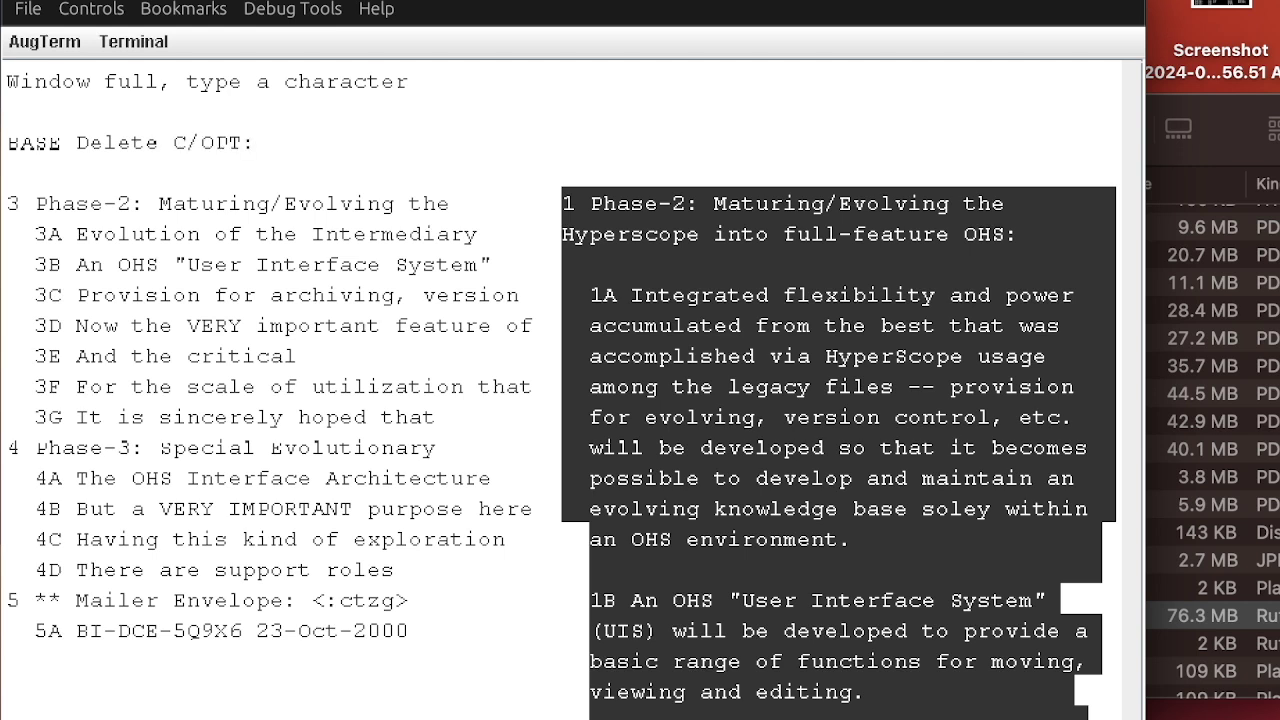
key("p")
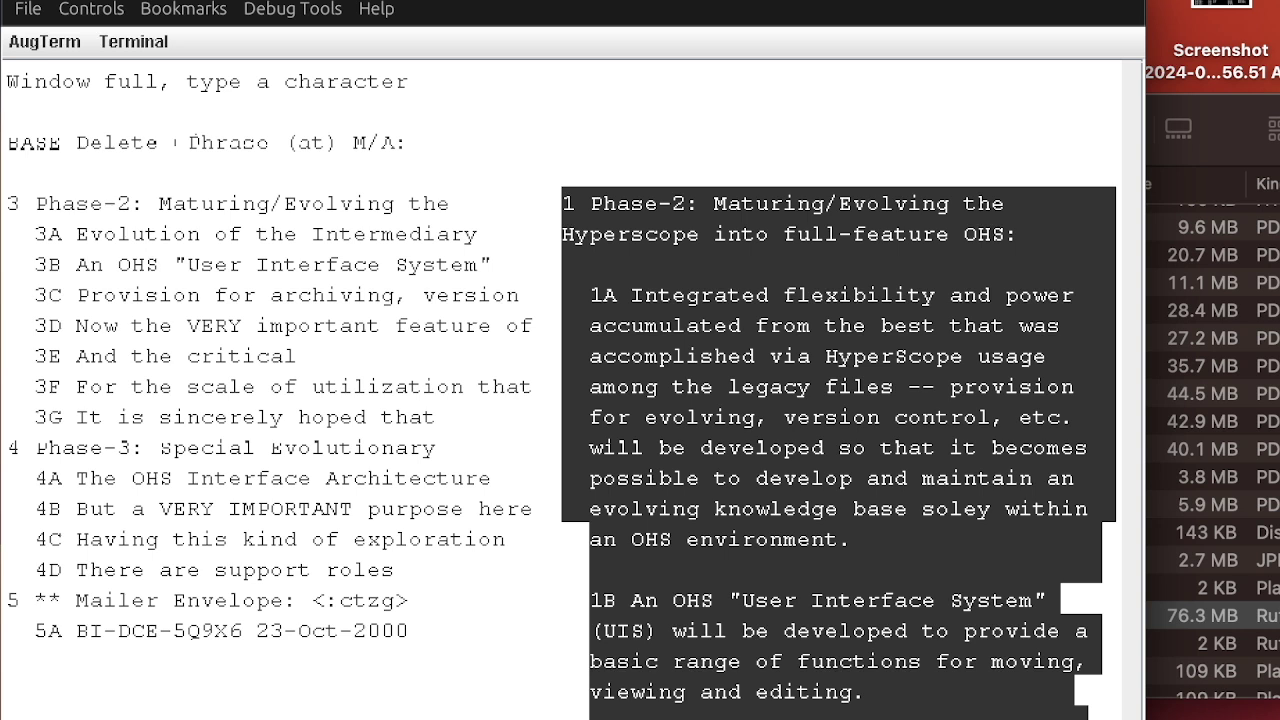
left_click(997, 386)
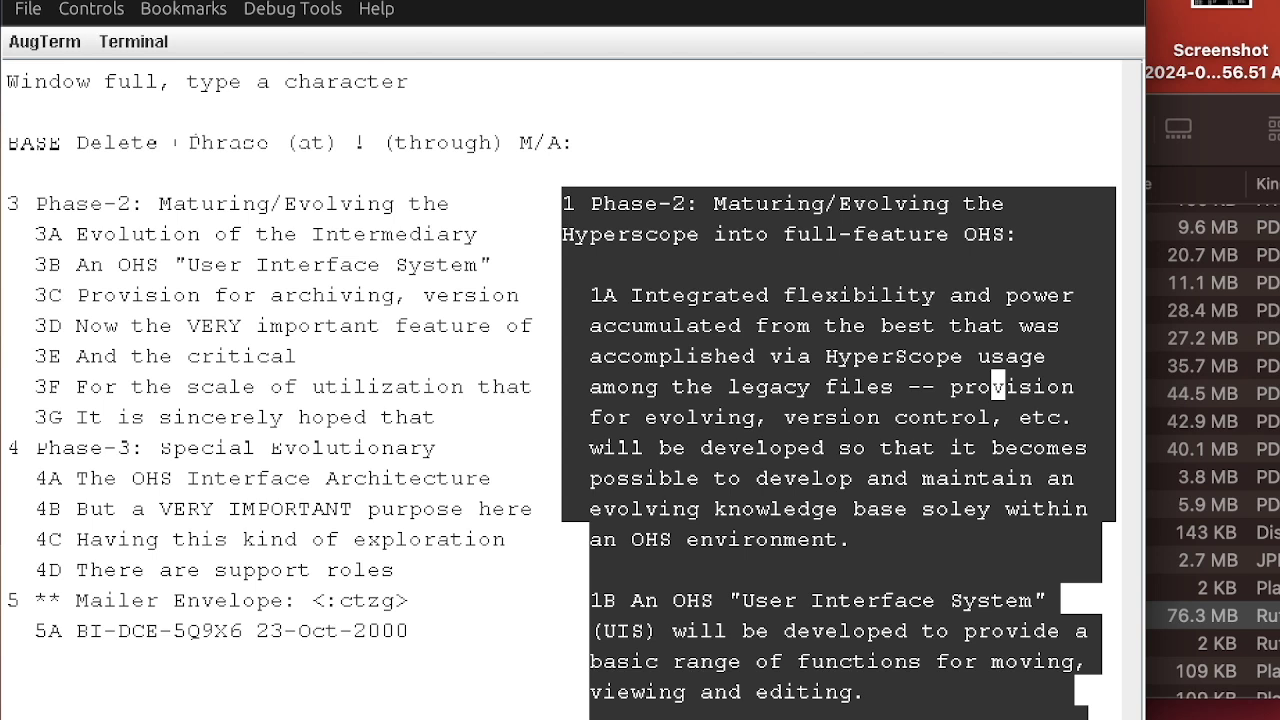
left_click(1053, 417)
key("Return")
key("c")
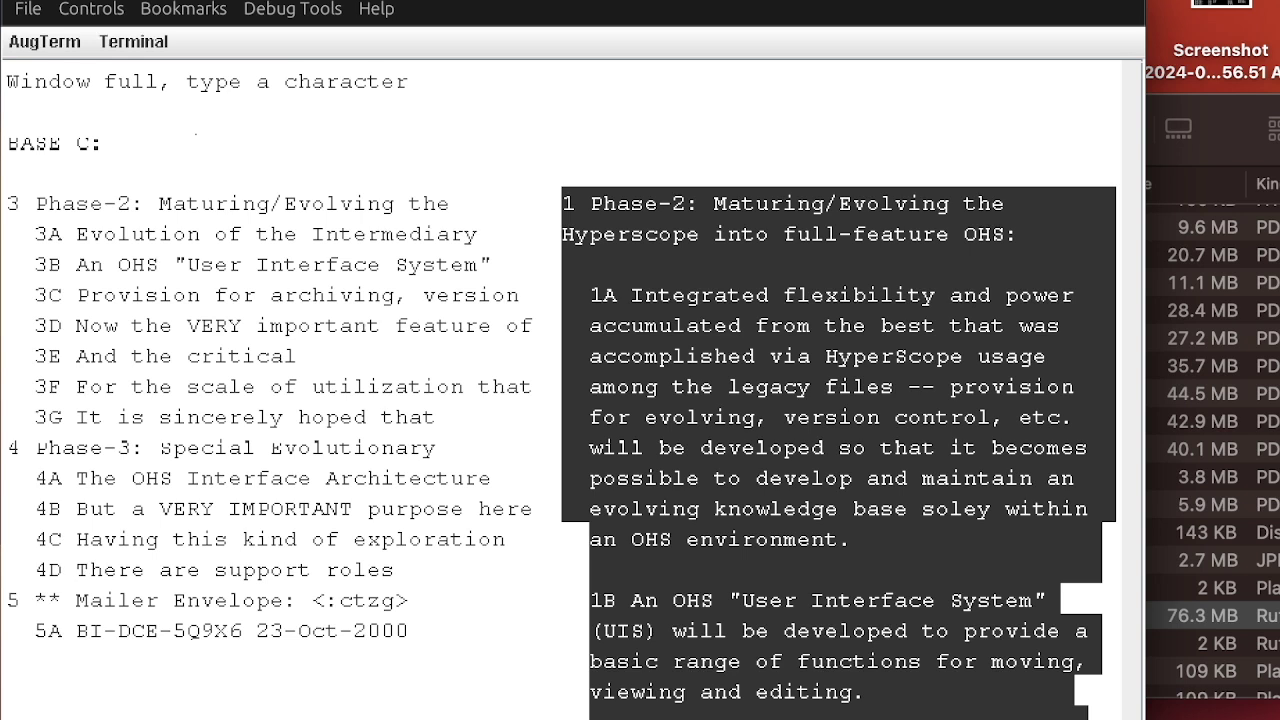
Insert the text "XX" at the front of statement 1A
key("7")
key("i")
key("f")
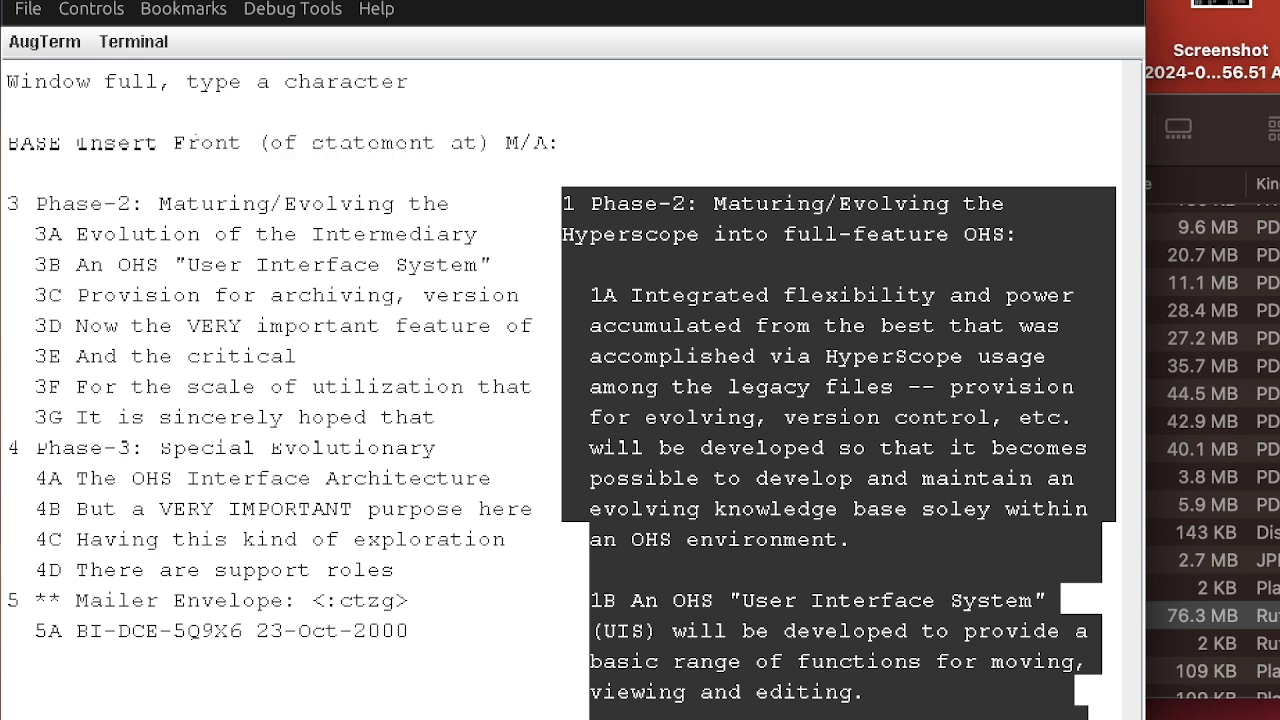
left_click(748, 356)
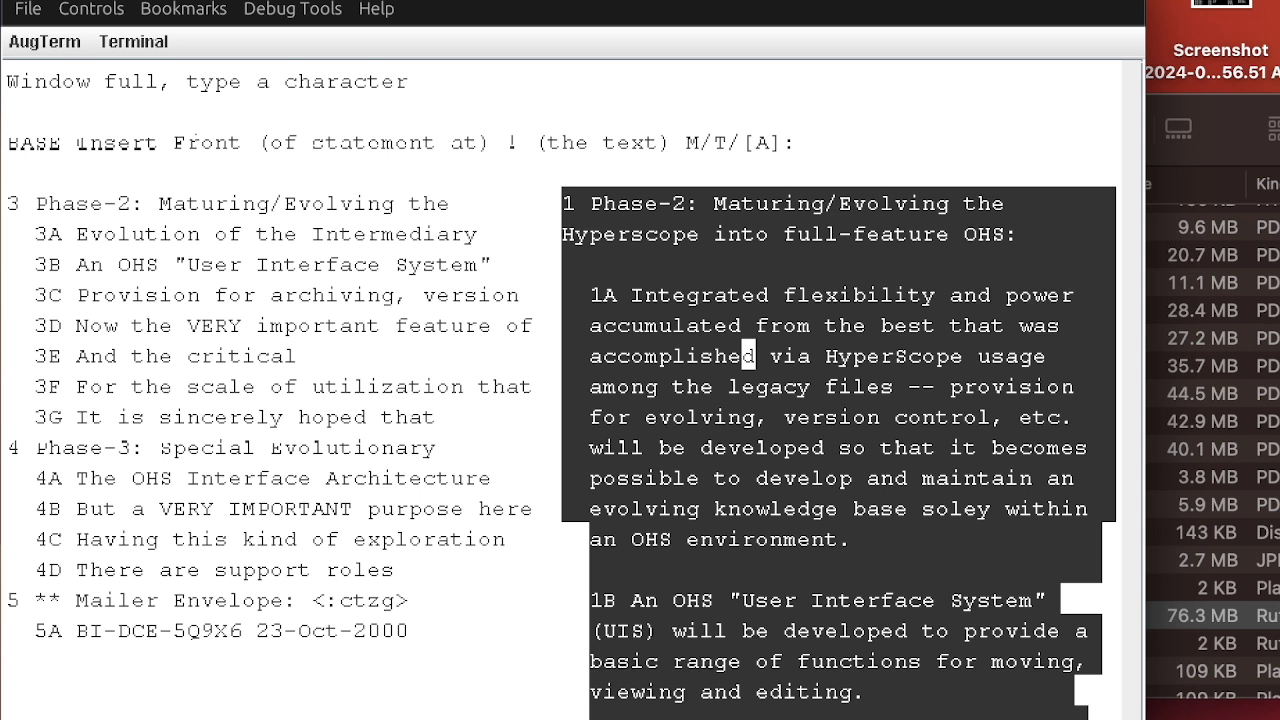
type("KX")
key("Return")
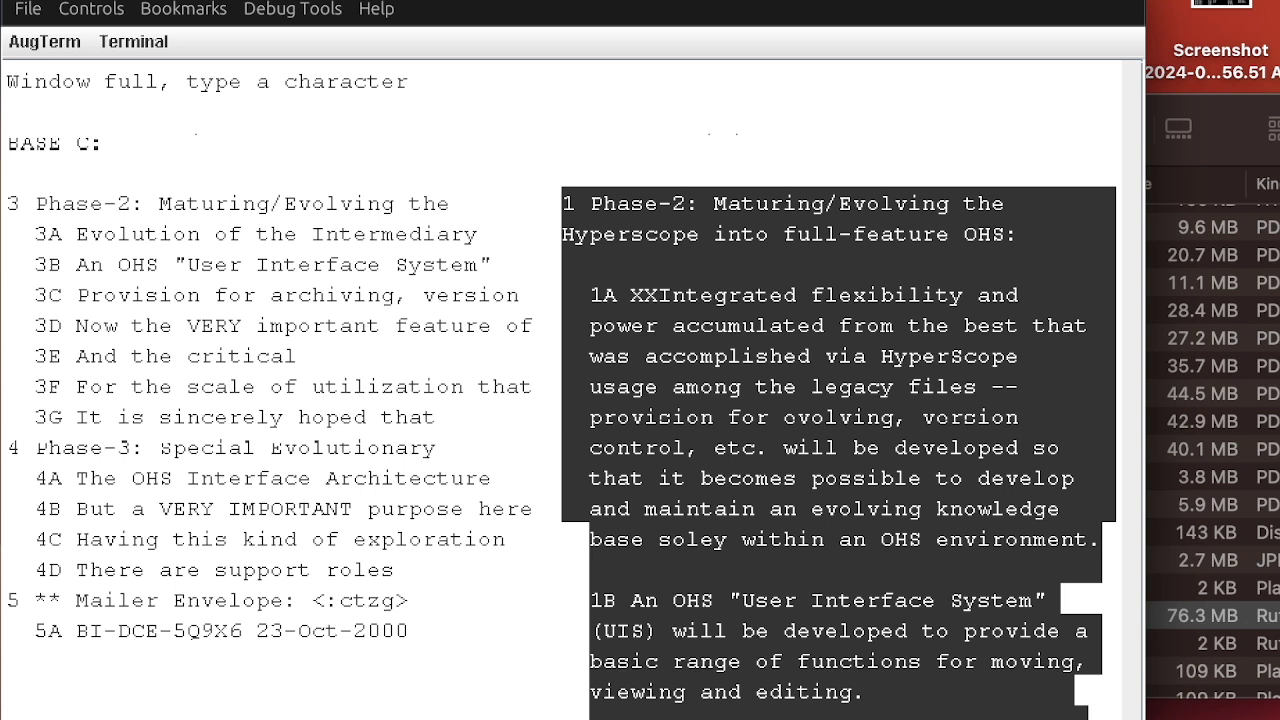
Insert the text "YY " at the front of statement 1A, ahead of "XX"
key("i")
key("i")
key("f")
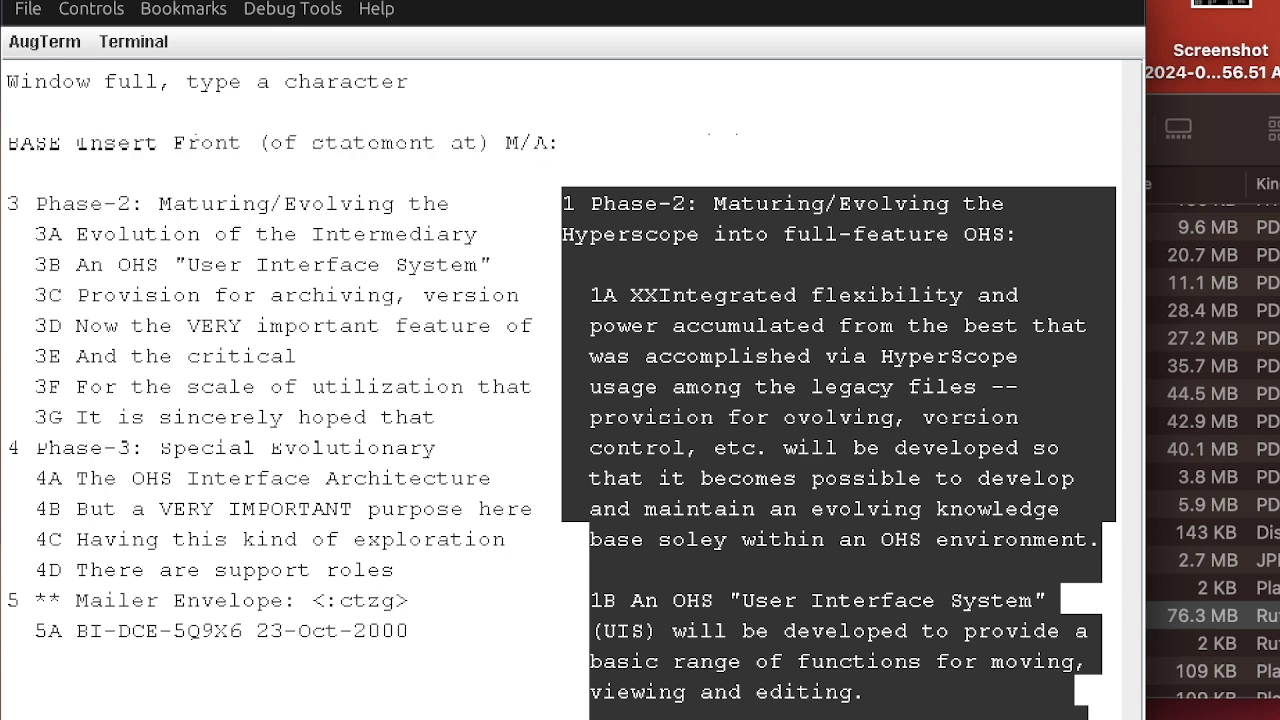
left_click(789, 354)
type("YY")
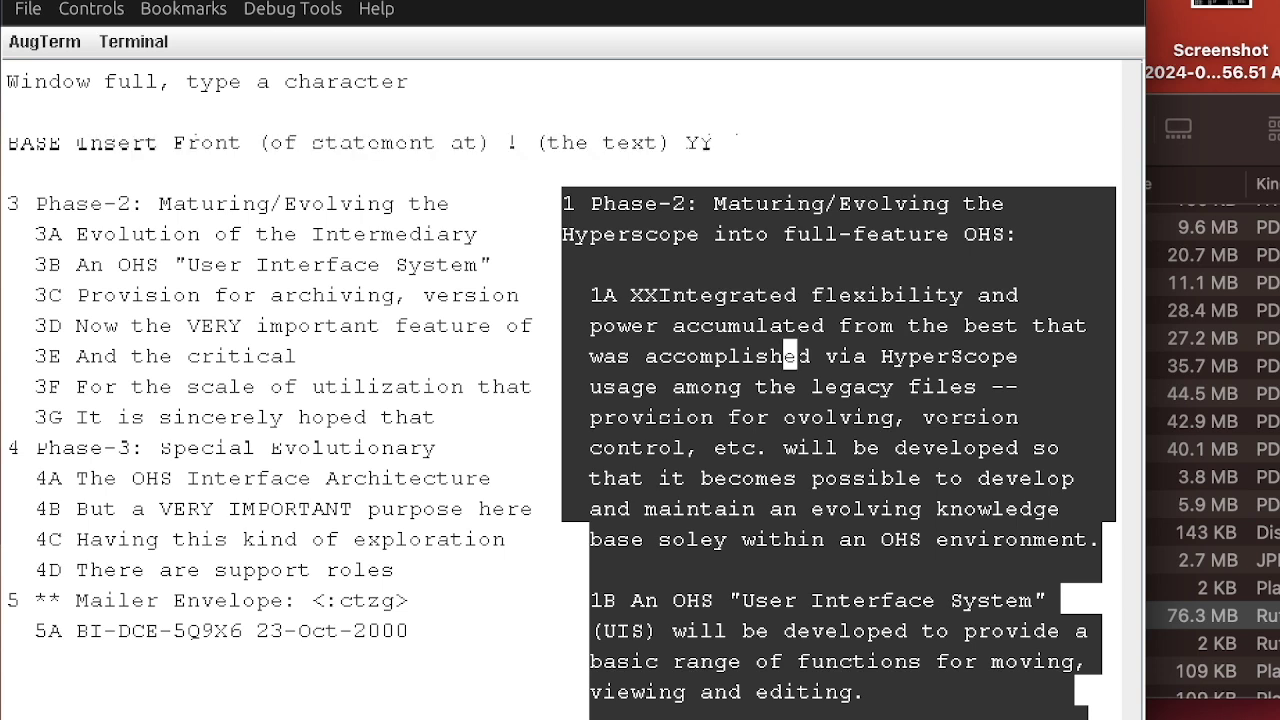
key("Return")
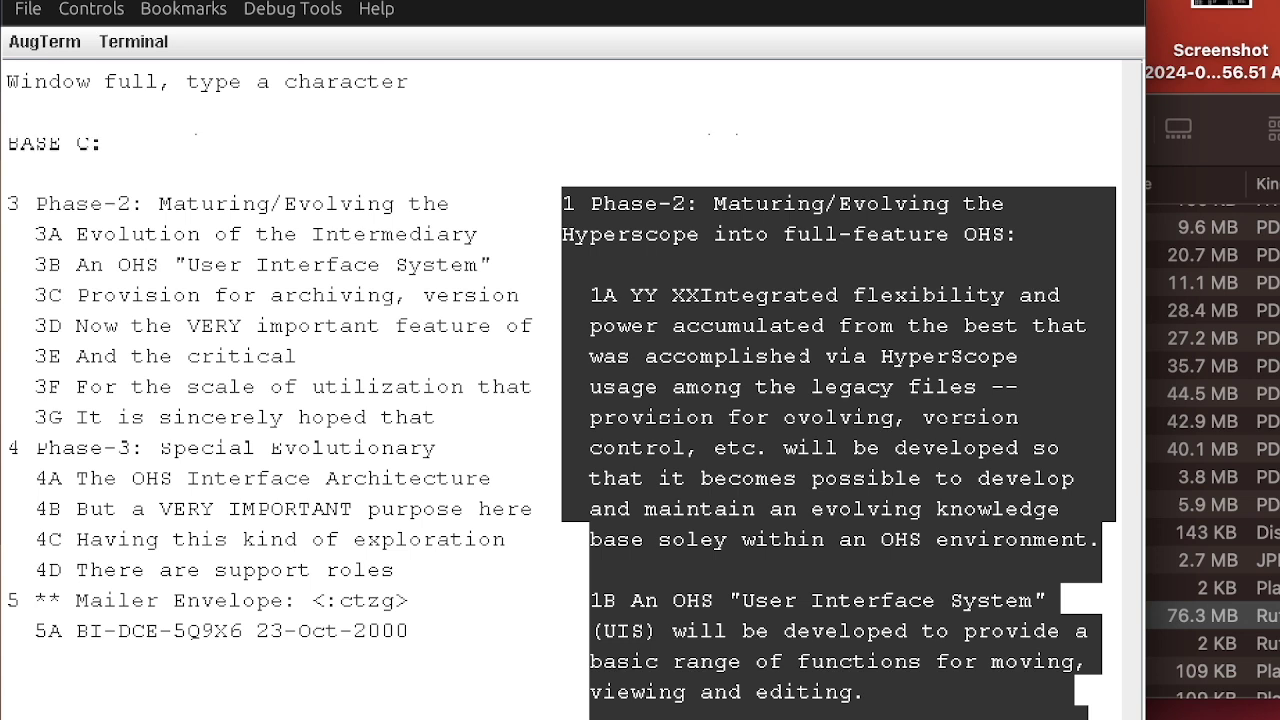
key("d")
key("t")
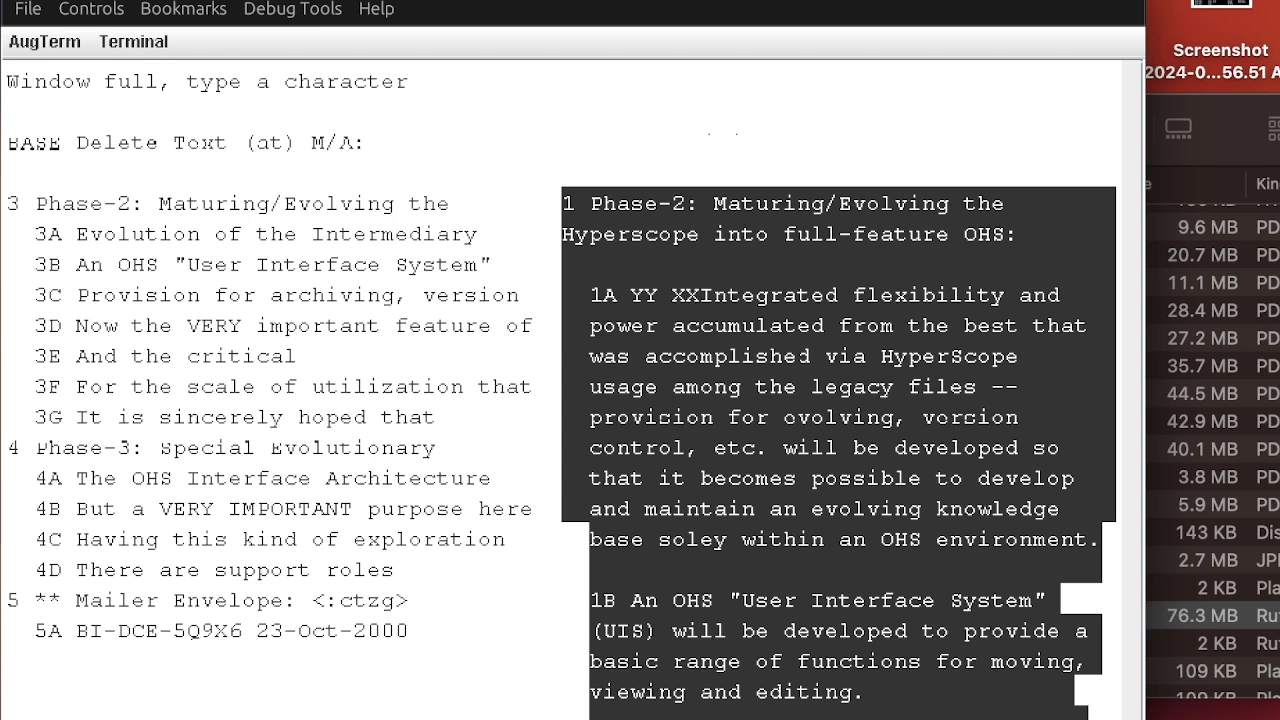
left_click(692, 295)
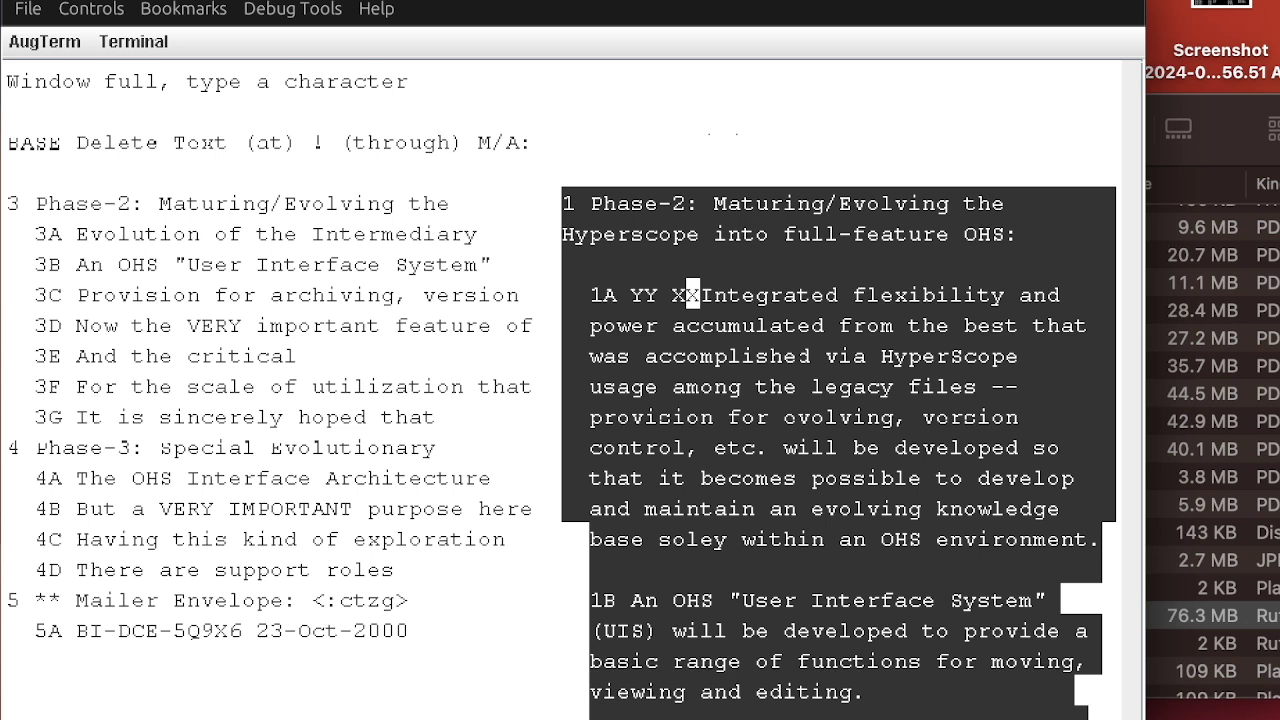
type(".f! OK")
key("ctrl+d")
key("f")
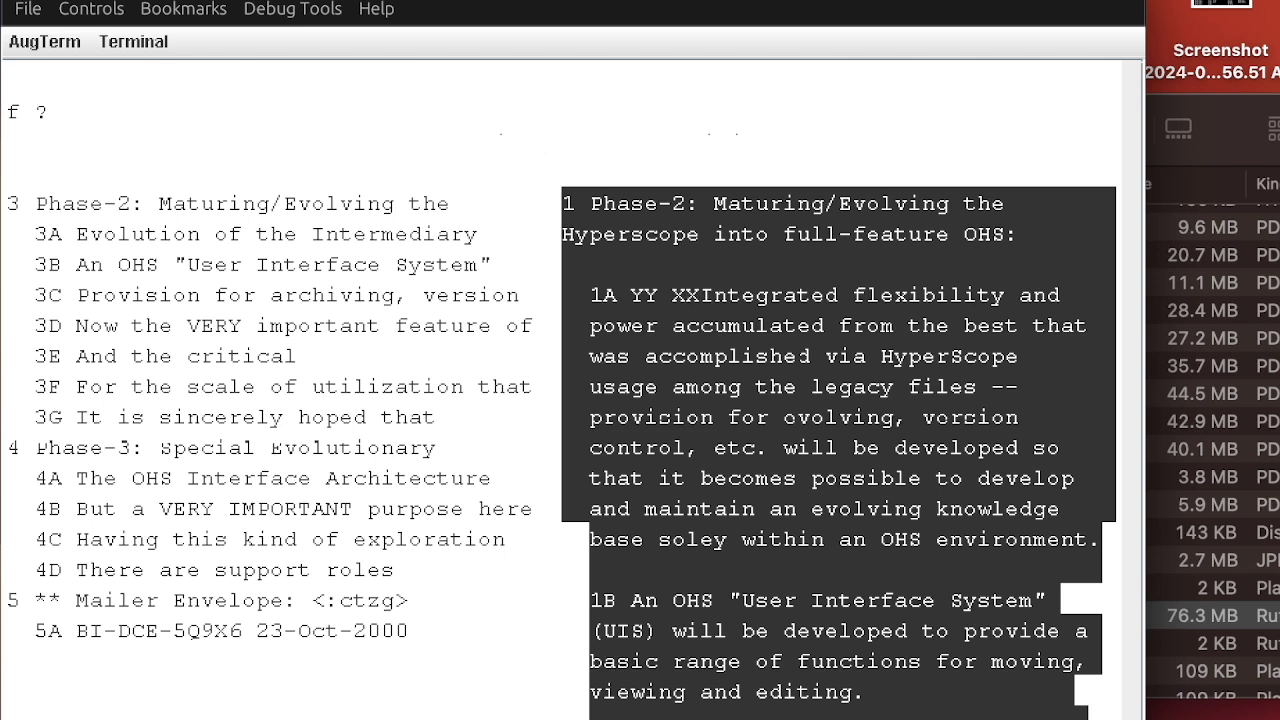
Delete the text "YY XX" from the front of statement 1A so it begins with "Integrated"
key("d")
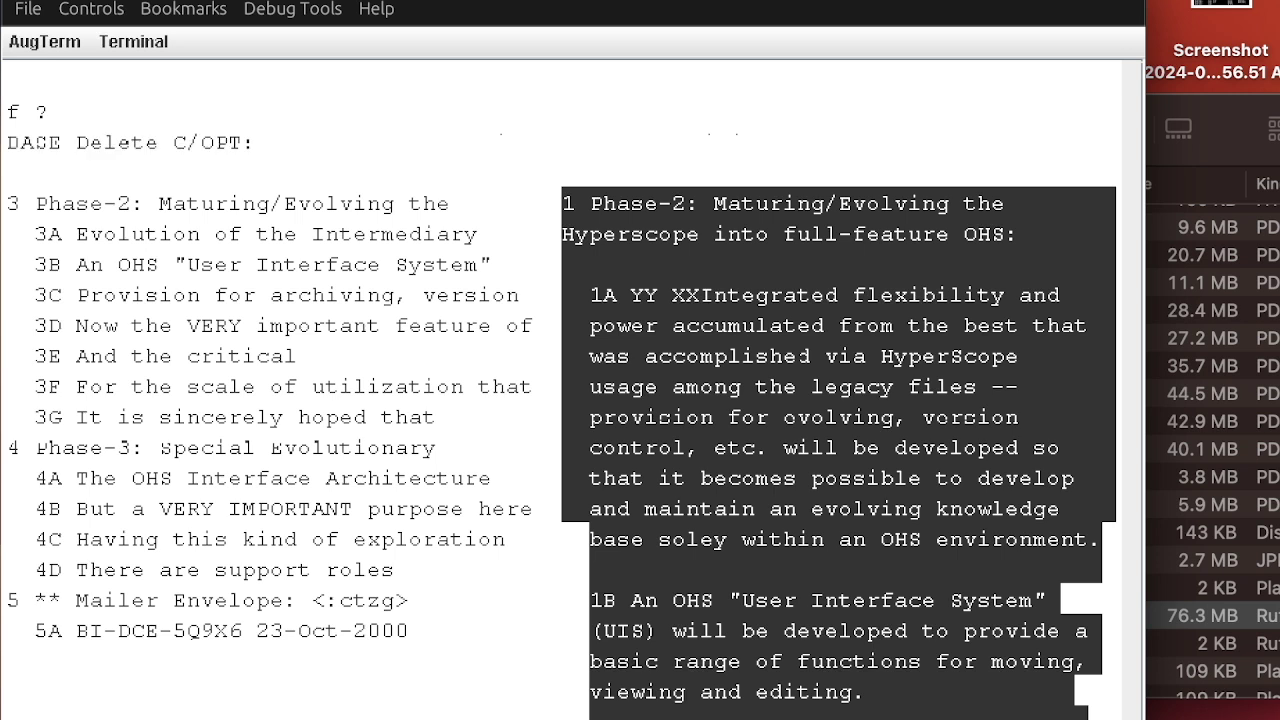
key("t")
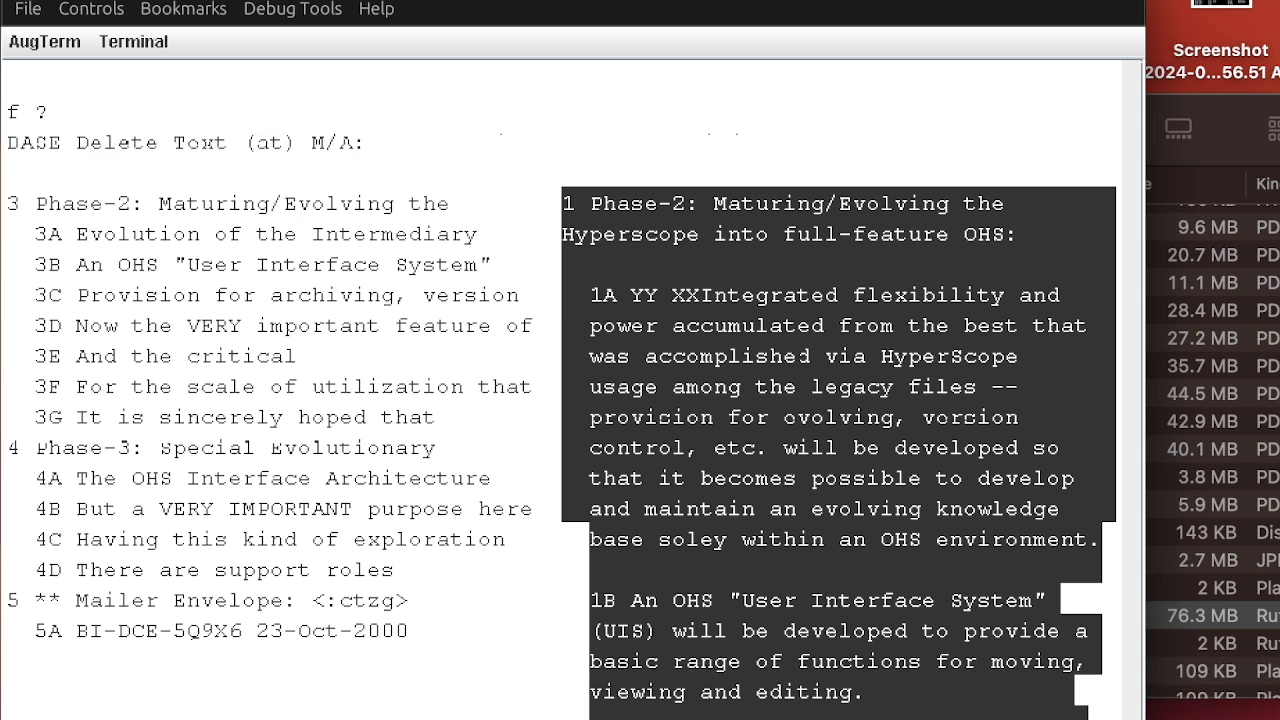
left_click(693, 295)
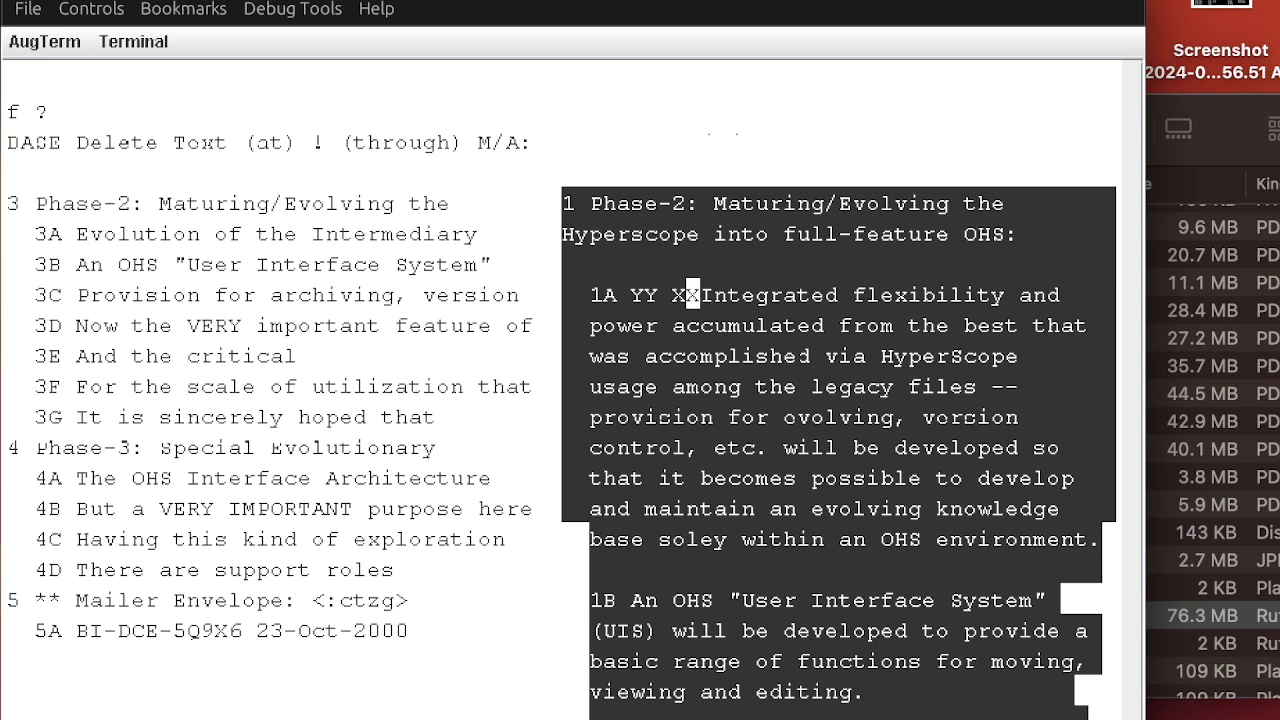
left_click(637, 295)
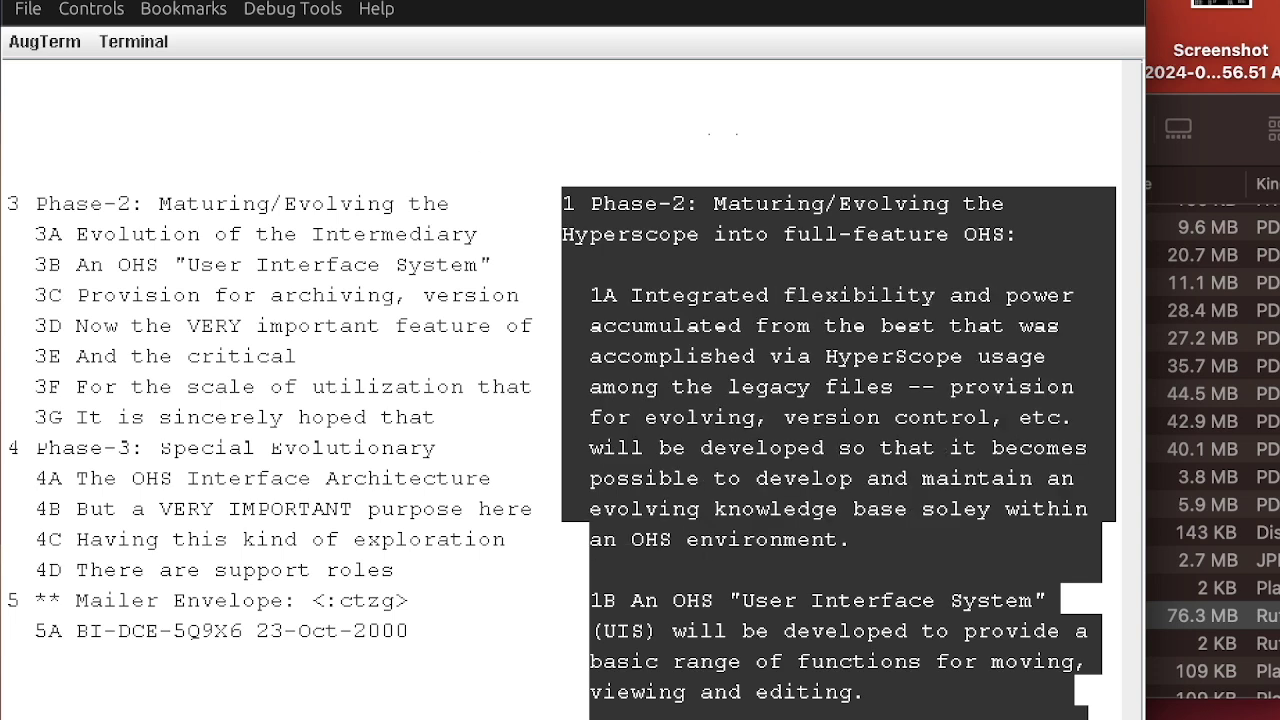
Jump to the index file X in the outline view, applying the viewspecs xn
key("c")
key("j")
key("i")
type("7")
key("j")
key("i")
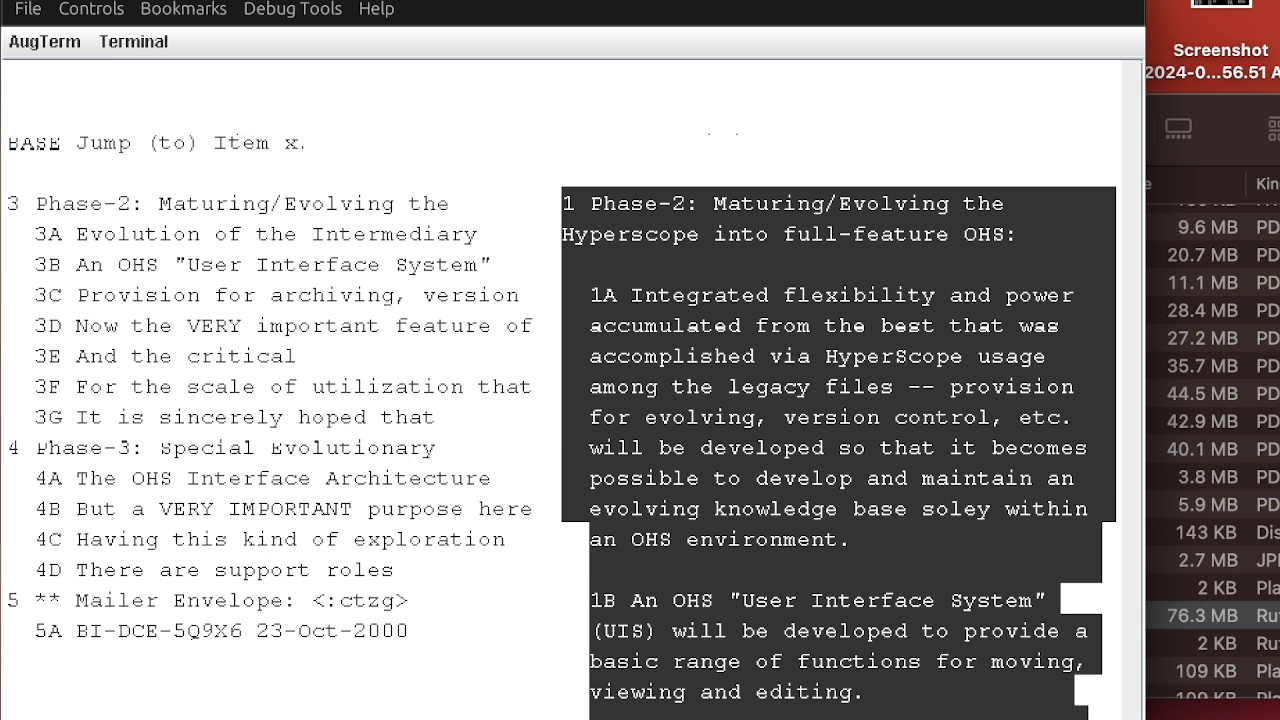
key("Return")
key("colon")
type("xn")
key("Return")
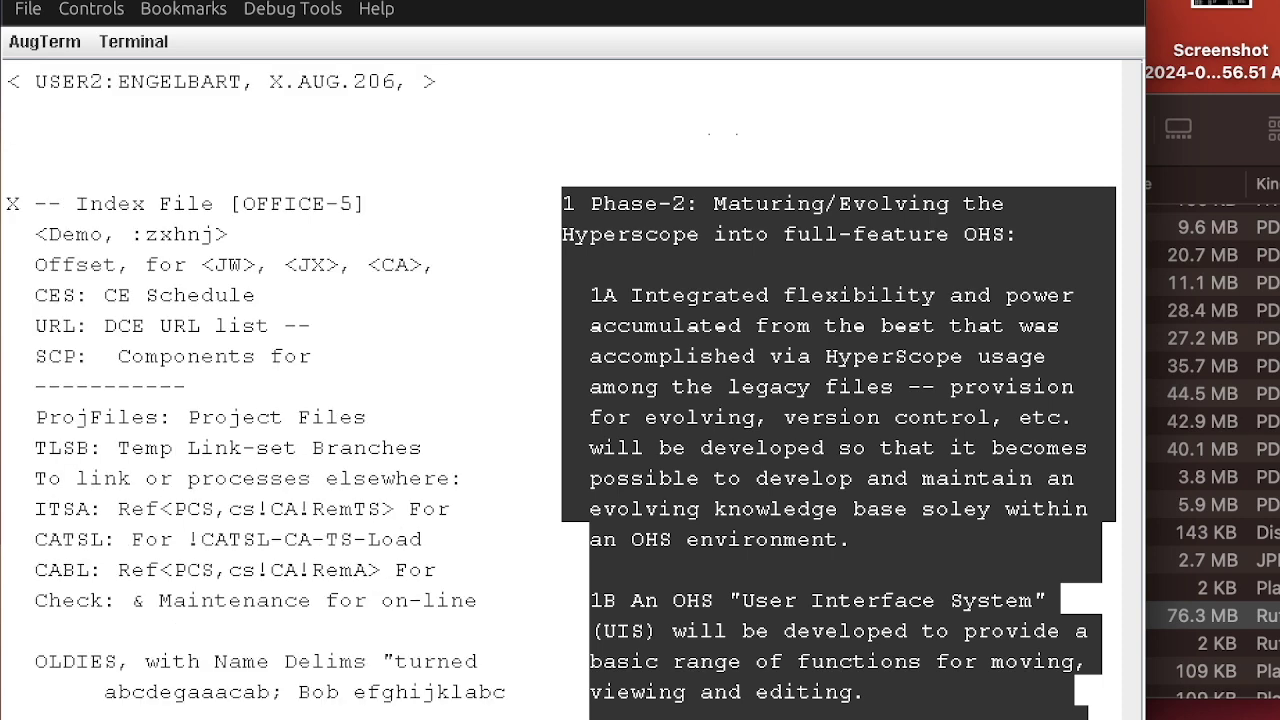
Try to jump directly to the item "phlf" from the index file
key("b")
key("Escape")
key("j")
key("i")
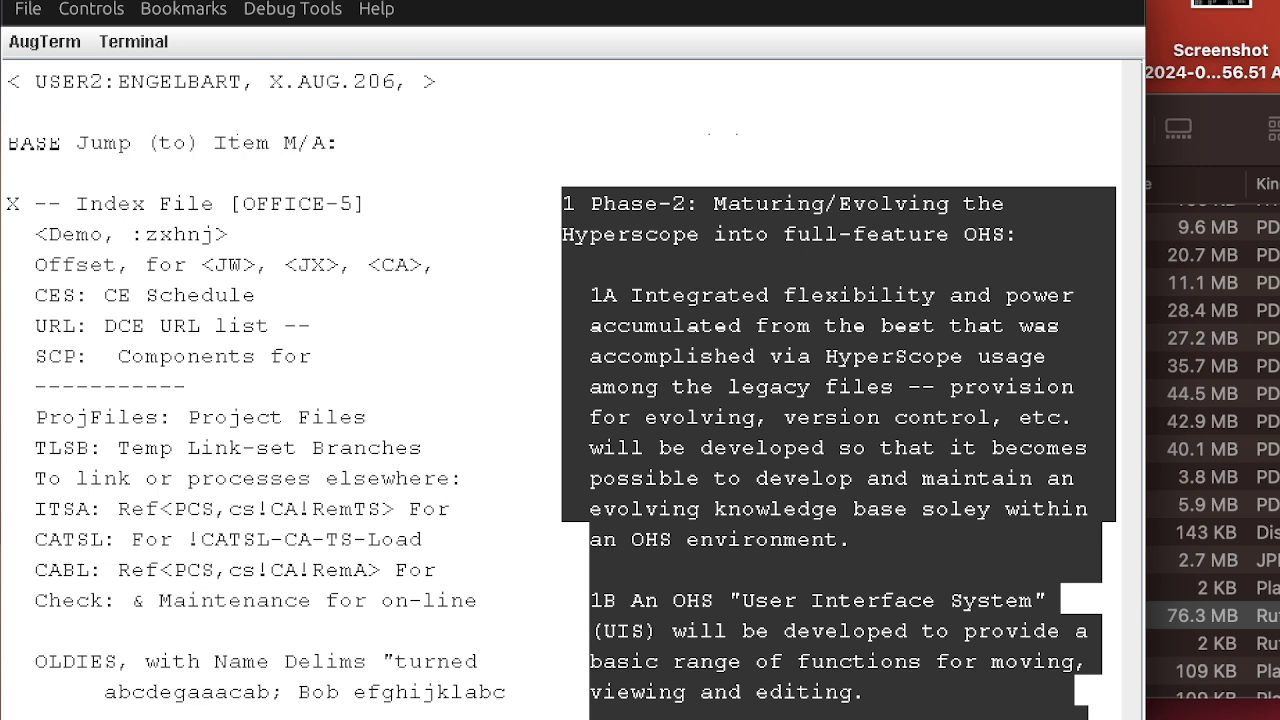
type("phlt! v")
key("Return")
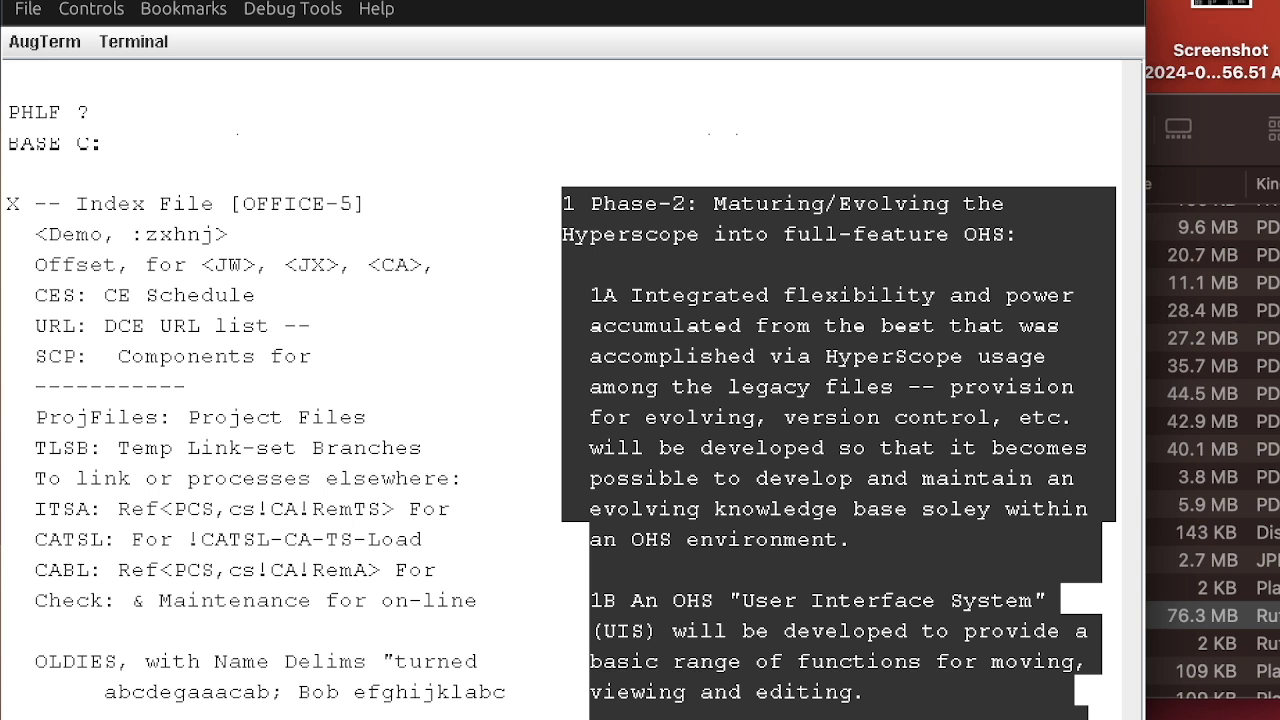
Jump through the Index-Work command to the phone list labelled "plf"
type("jjiwpl")
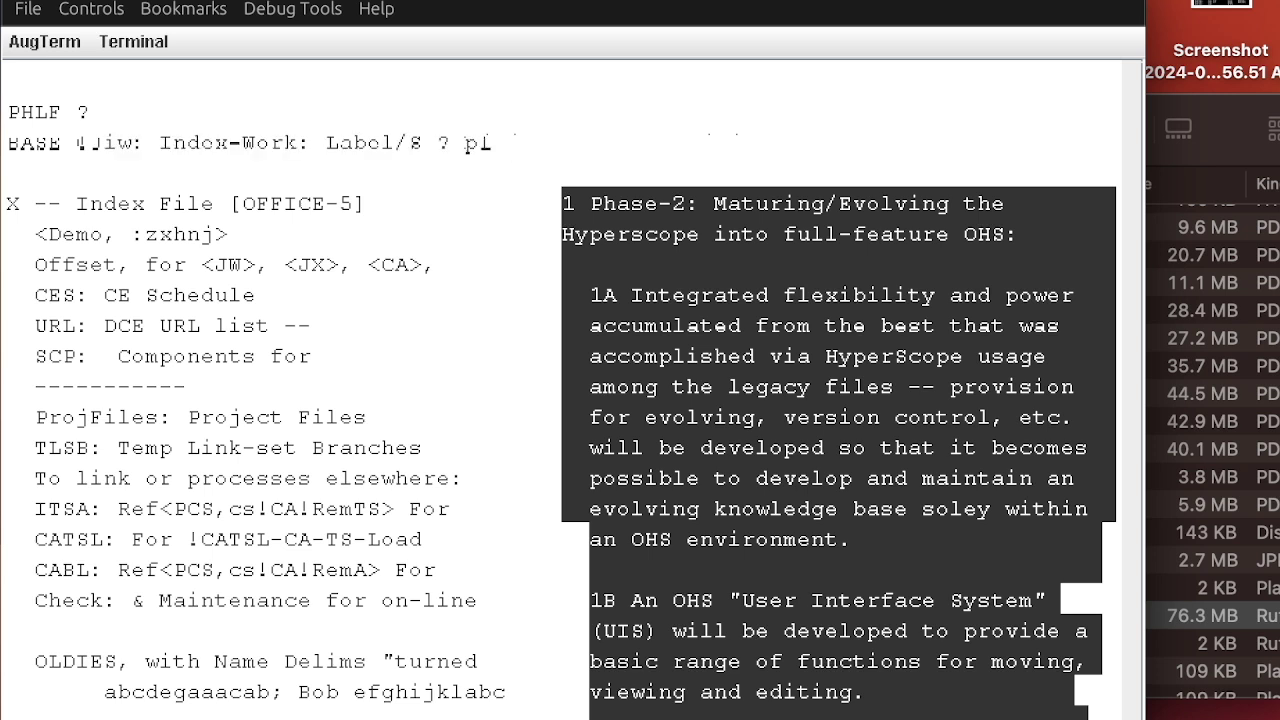
type("t!")
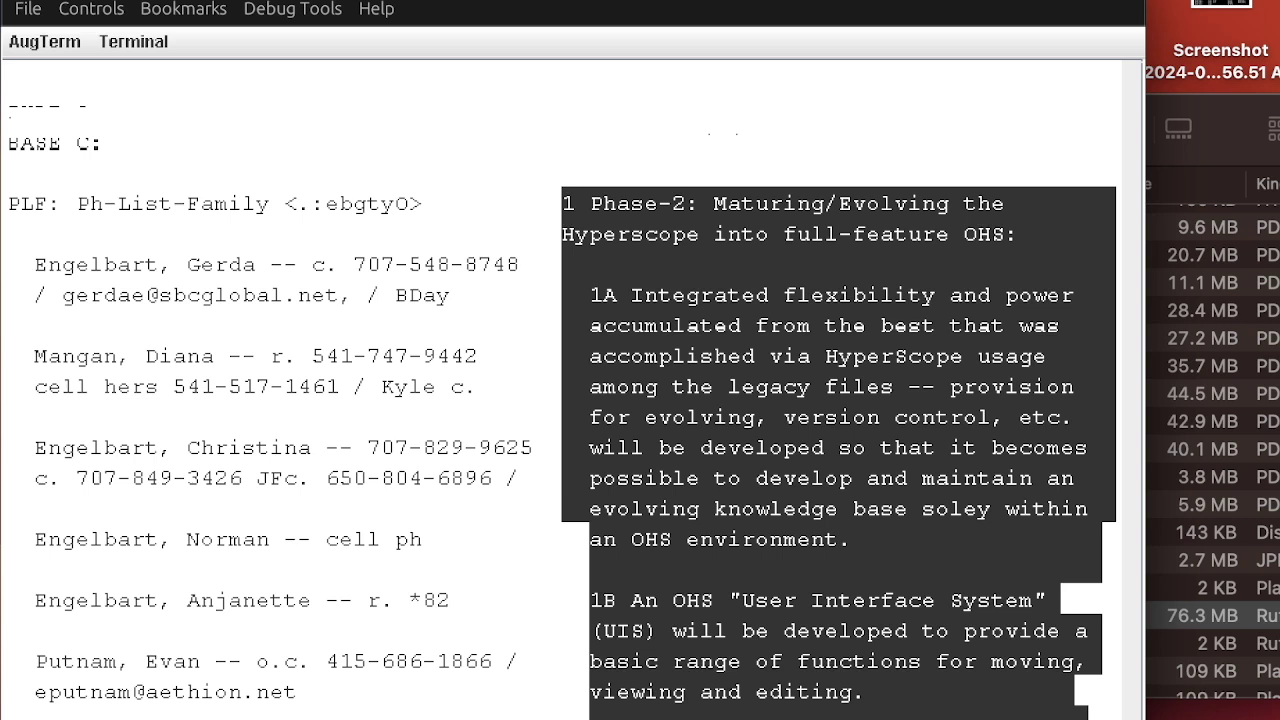
Try the jump to the family phone list again, first by PH name and then through the Index-Work label "plf"
type("4Jplf")
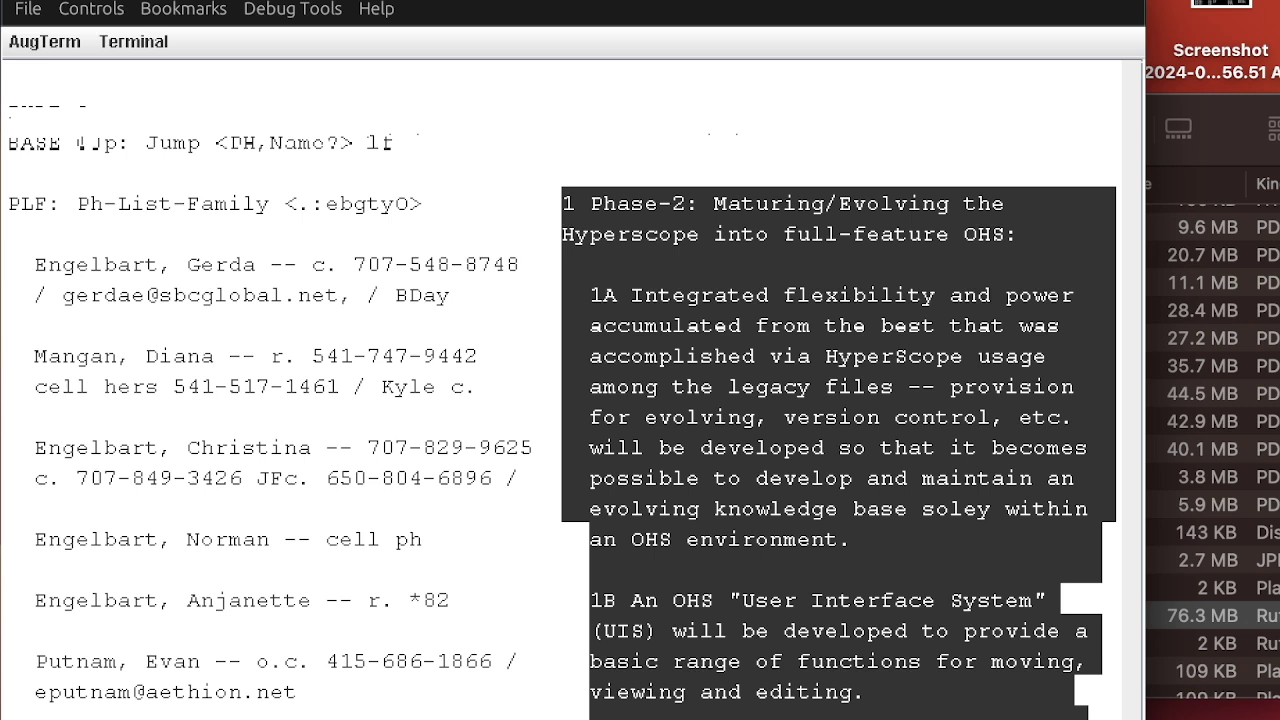
key("Return")
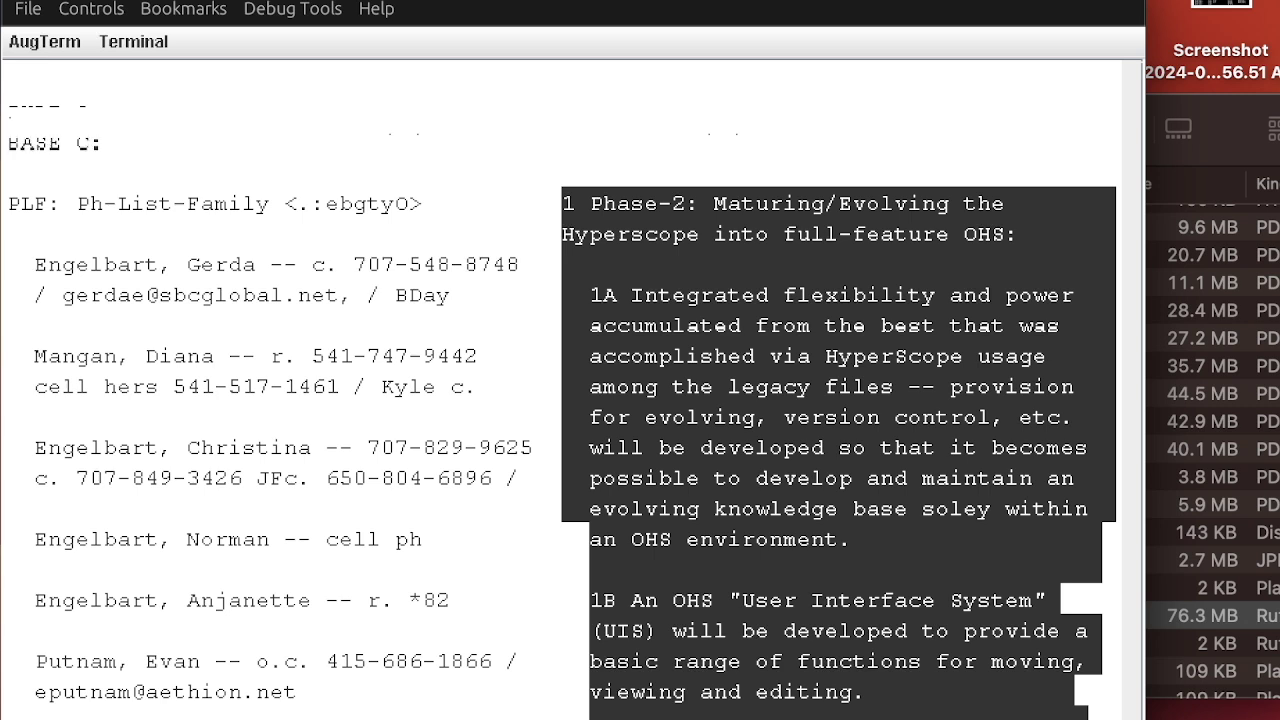
type("jiw")
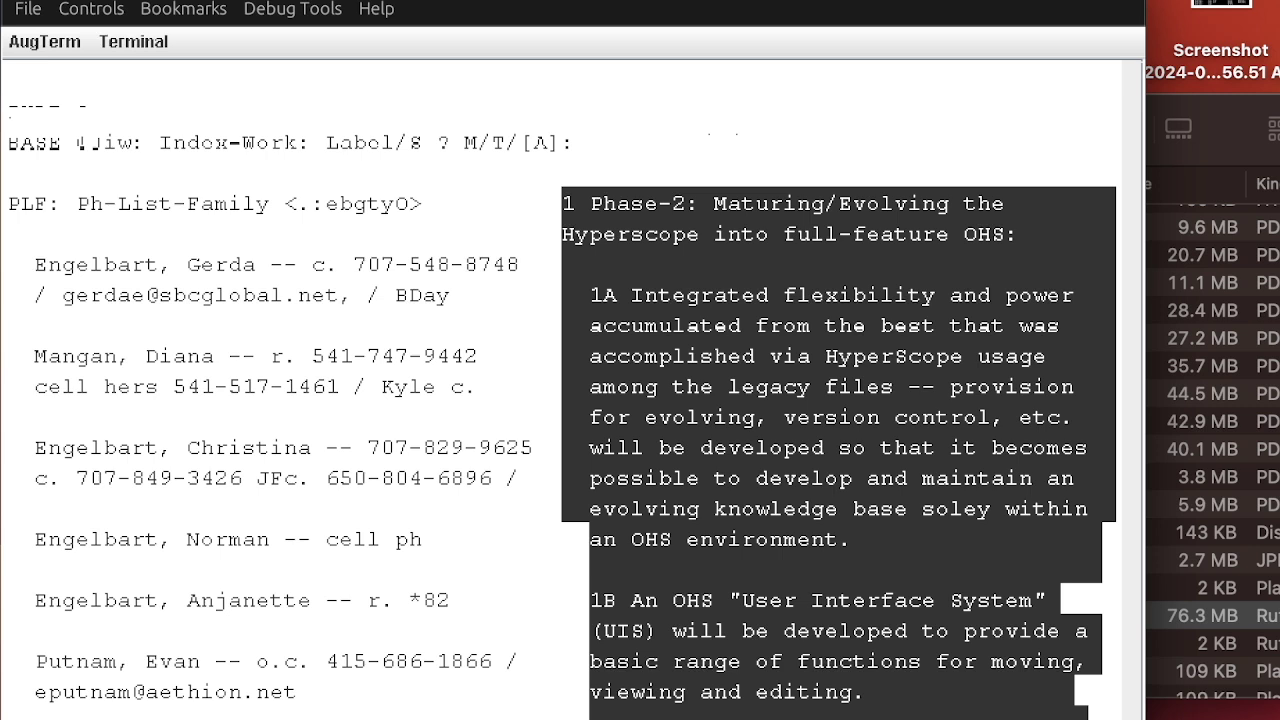
type("plt")
type("pp")
type("!")
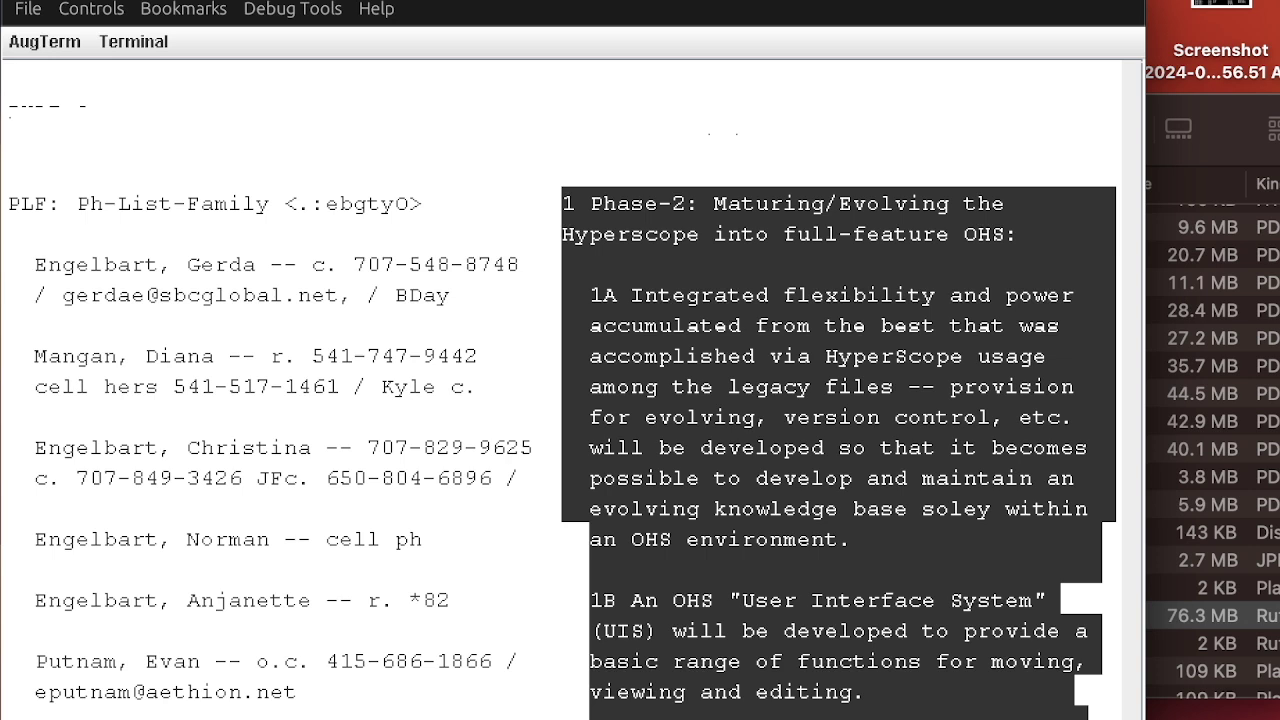
Jump by link to show the Ph-List-Family branch's raw INCLUDE statements, and turn statement numbers on and off with viewspecs
type("jl")
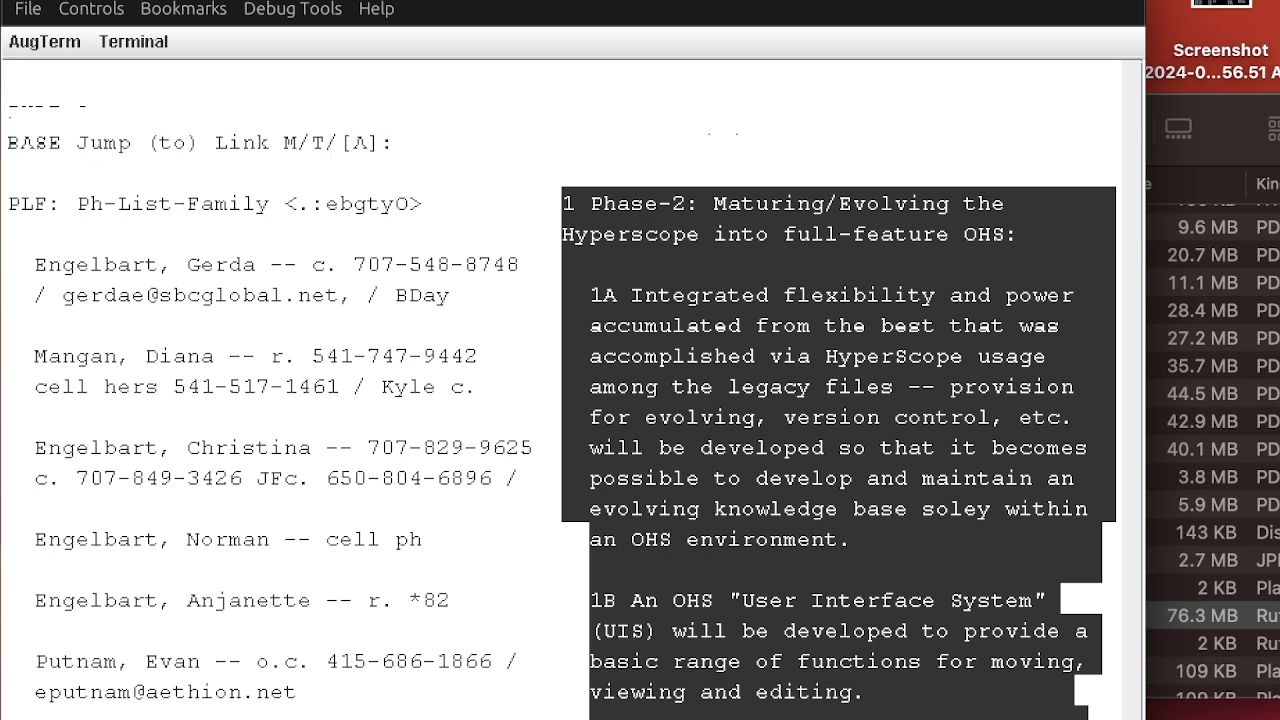
key("Return")
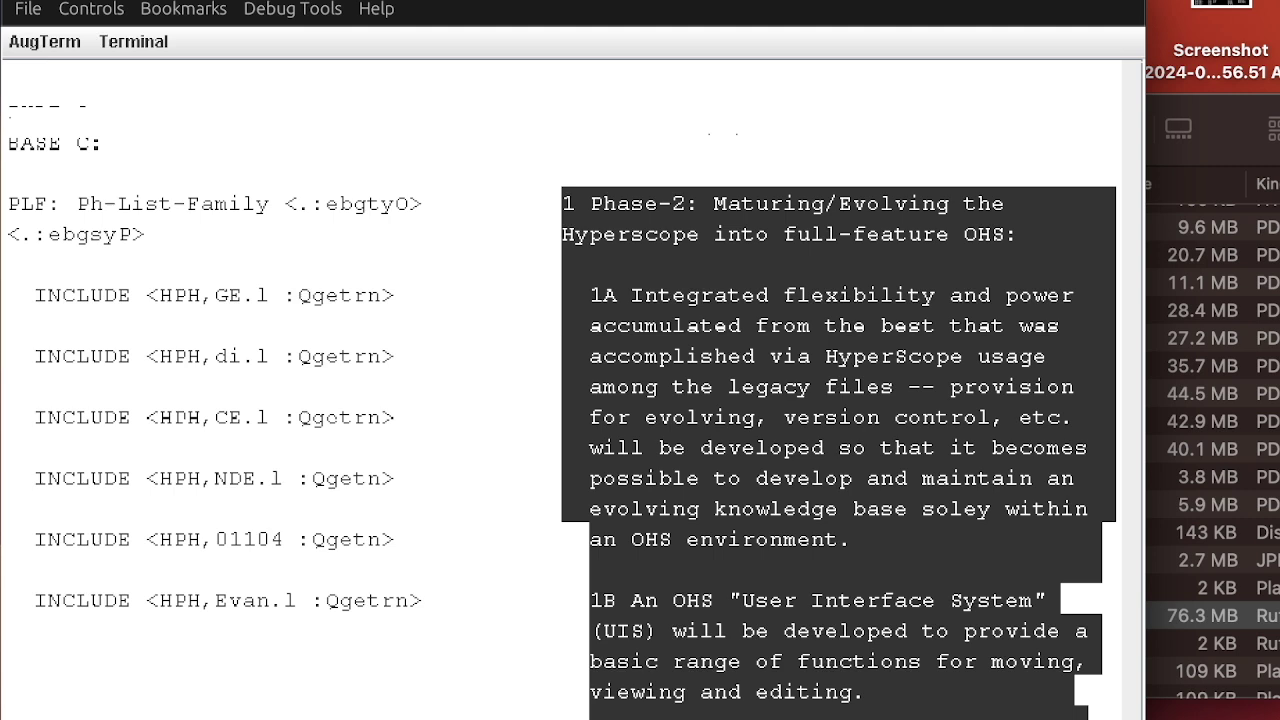
type("mf!")
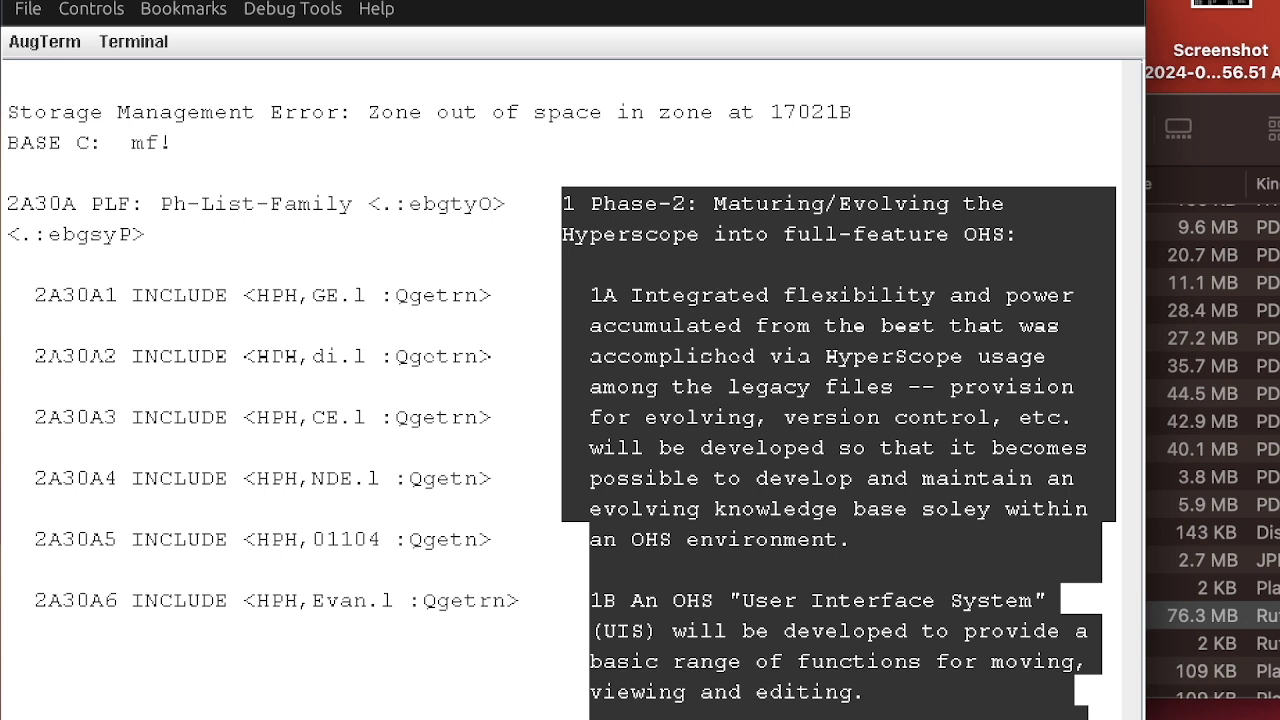
type("ut!")
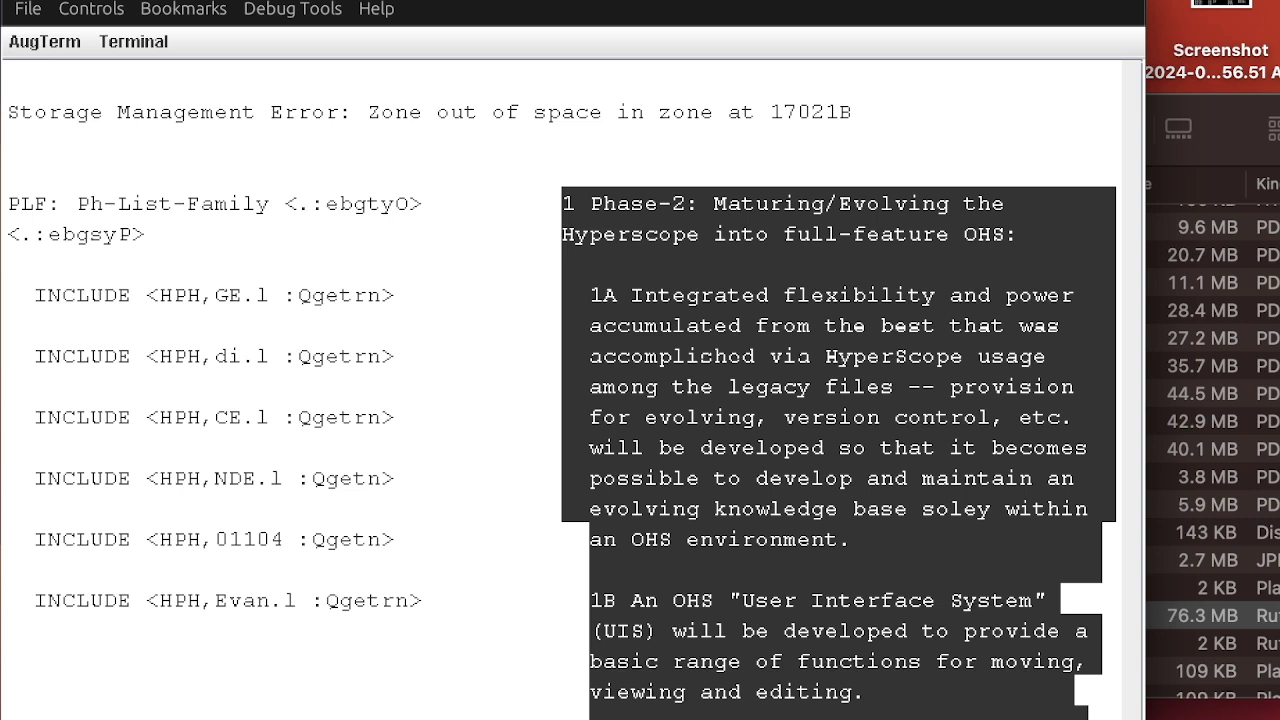
Jump through the link in the first INCLUDE statement to its source contact entry
type("jl")
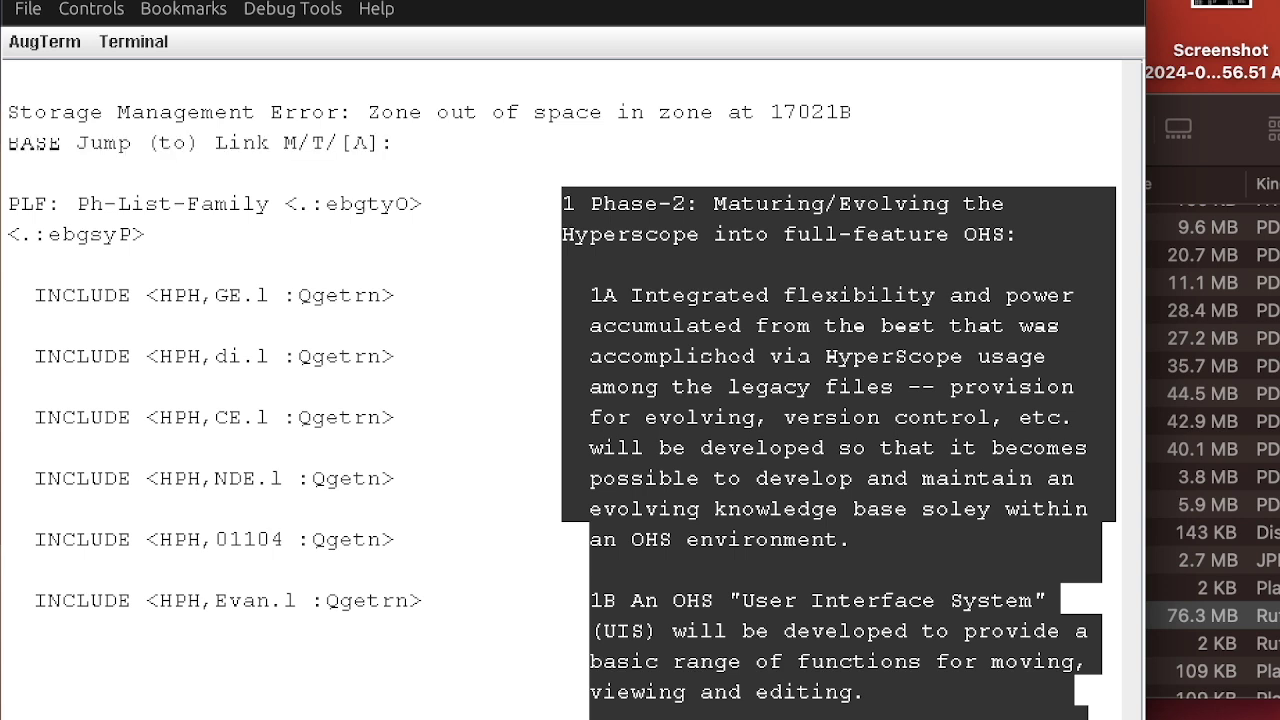
key("Return")
key("Return")
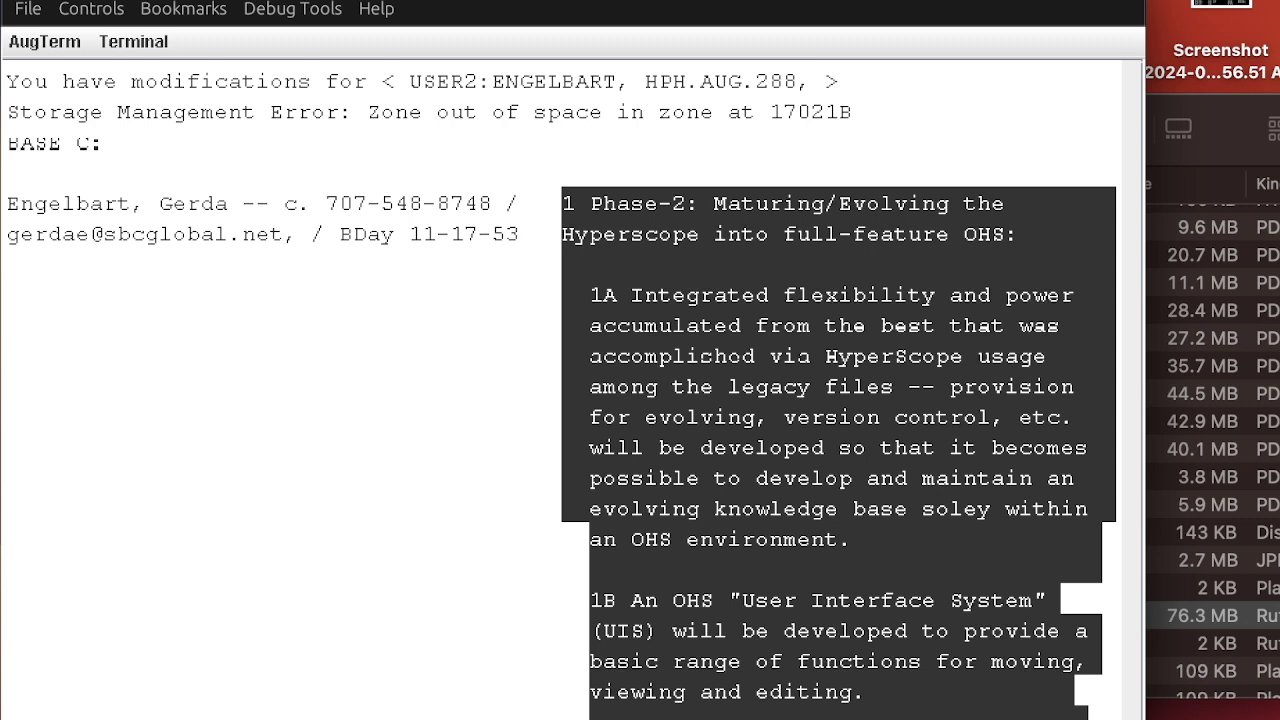
Expand the contact entry with viewspecs wyf, reduce it to single lines with tzf, and restrict the displayed levels with ebf
type("wyt!")
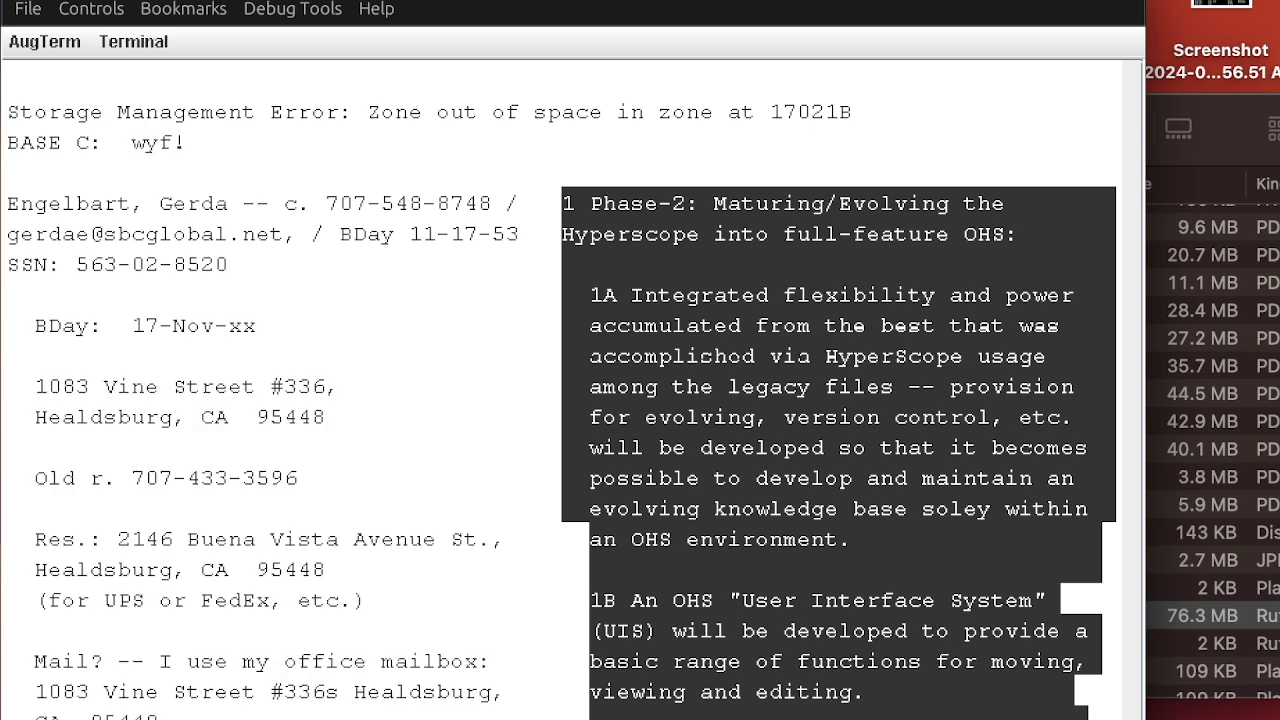
type(" tzf!")
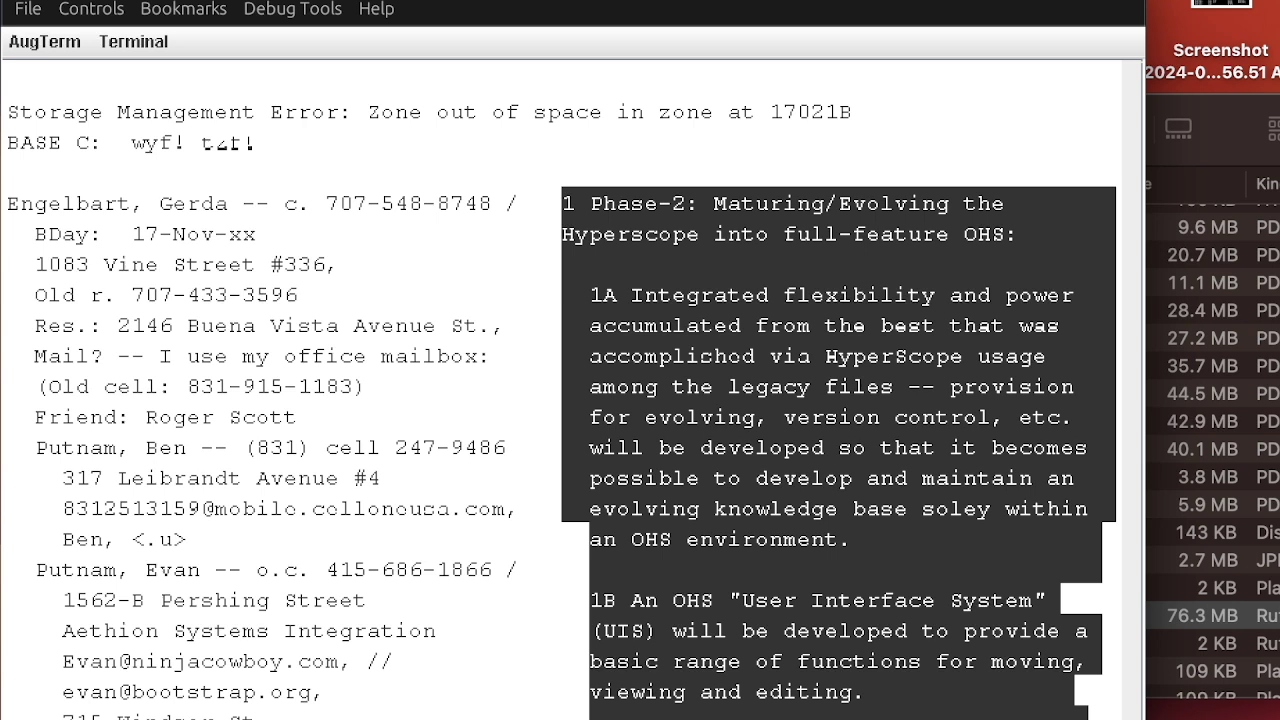
type("ebt!")
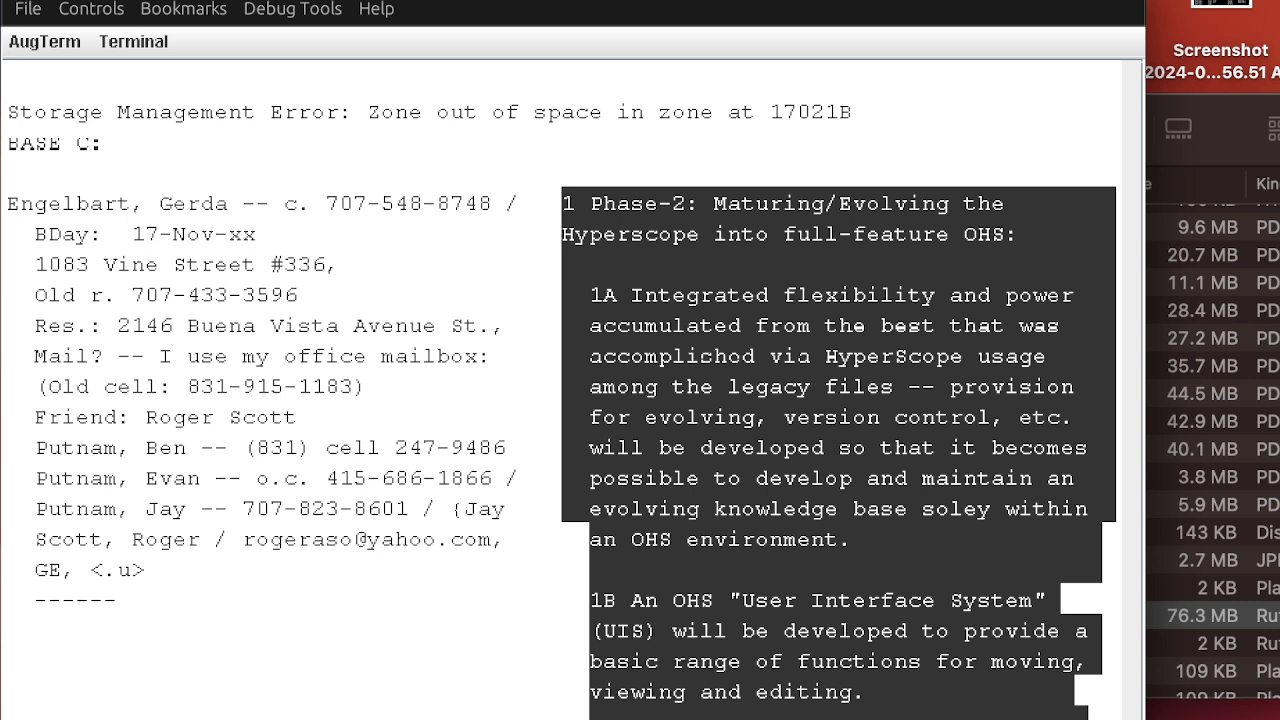
Jump to the end of the contact entry's sublist and show the name delimiters for the statement containing <.u>
type("j1")
key("Return")
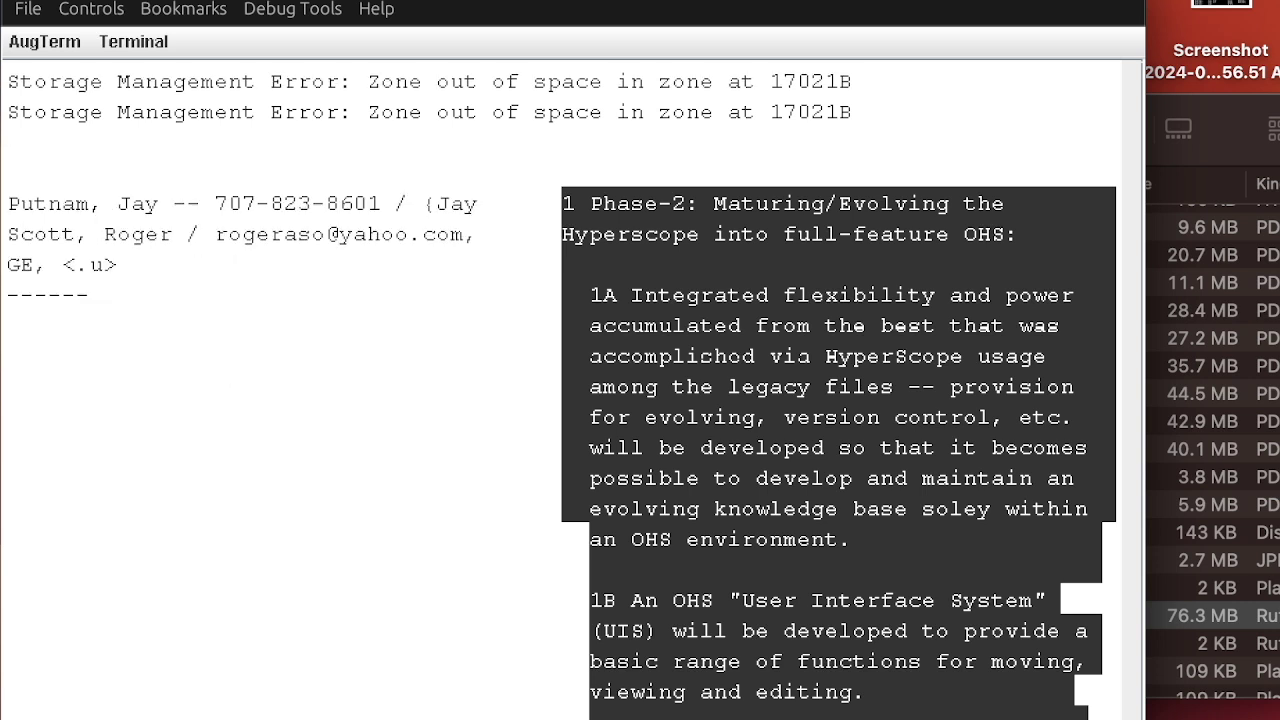
type("sn")
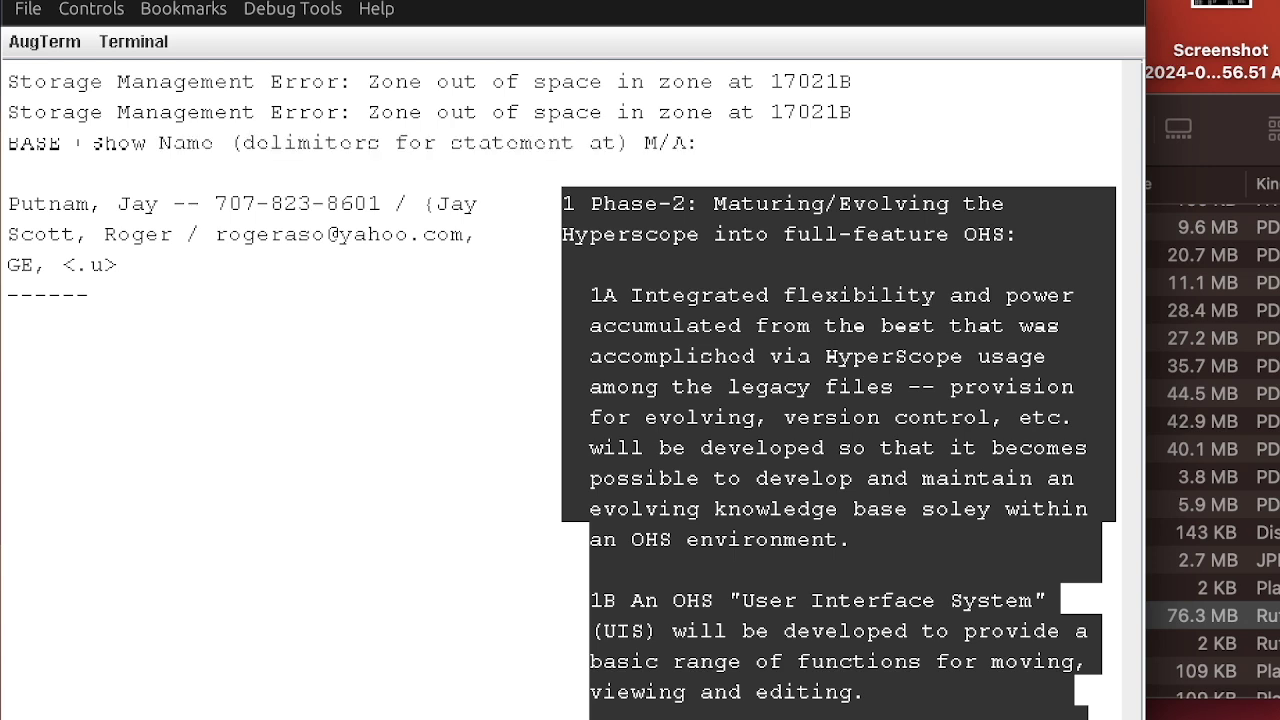
left_click(27, 264)
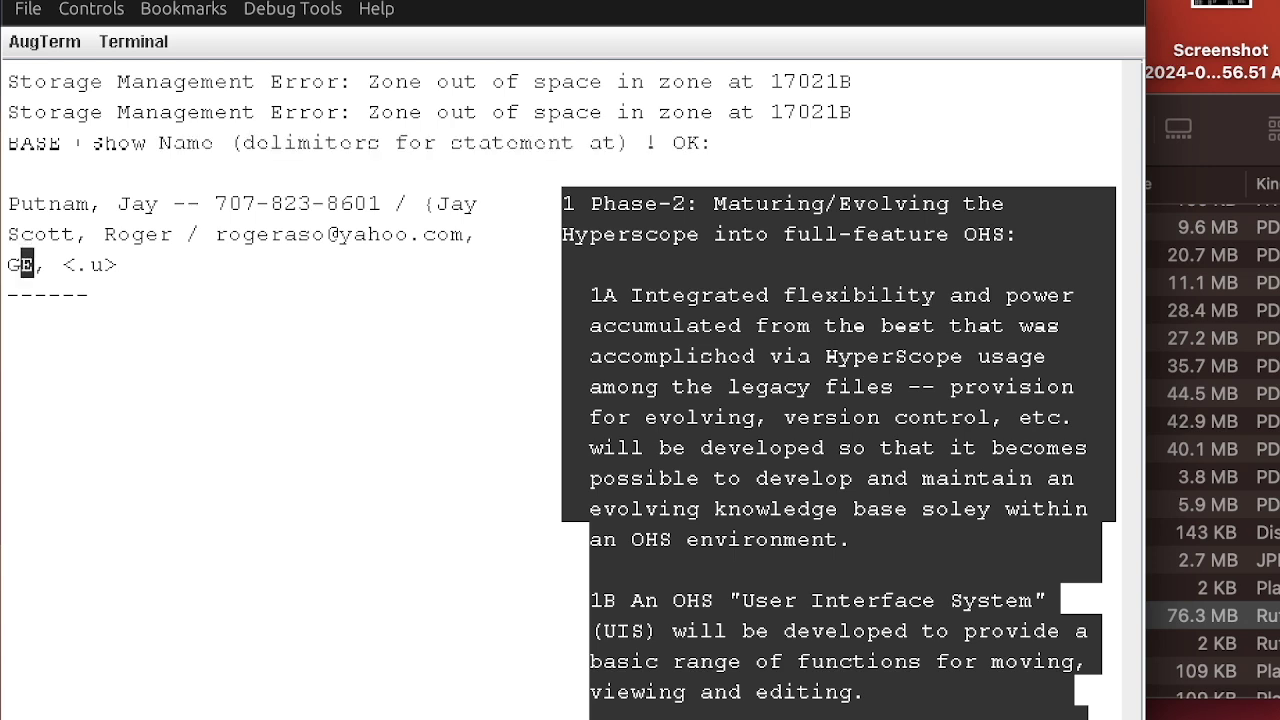
key("Return")
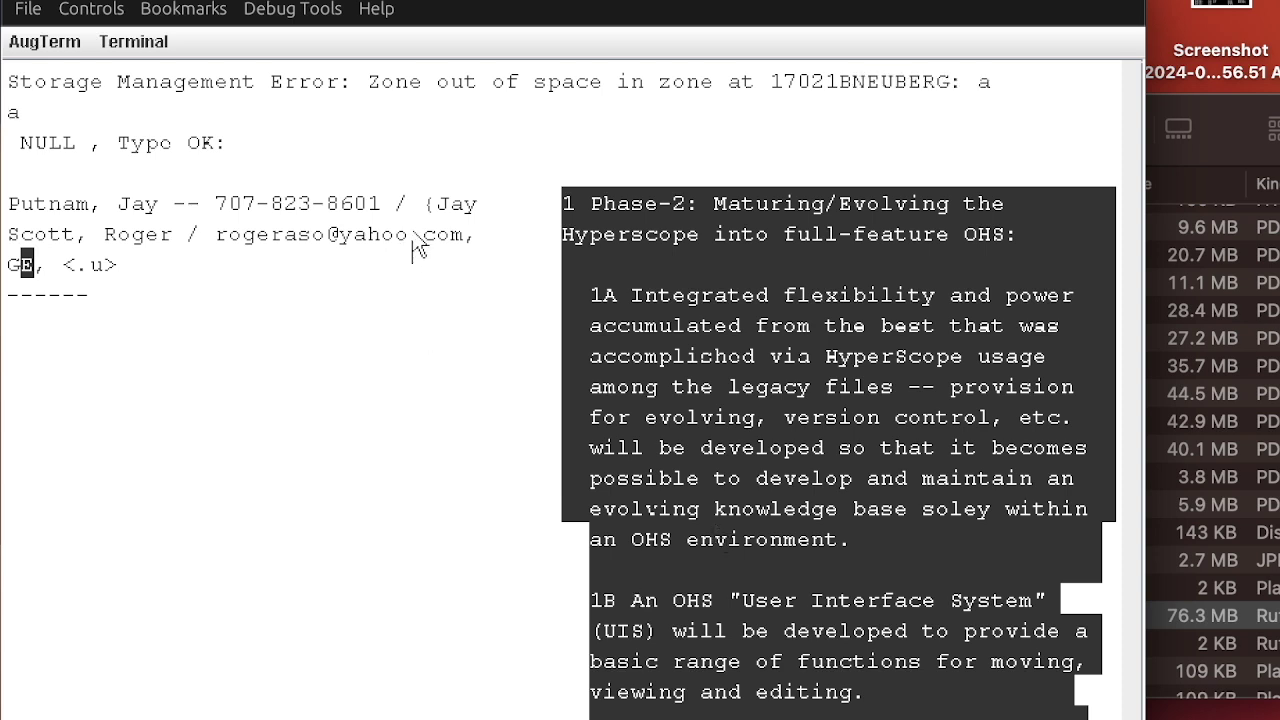
key("ctrl+d")
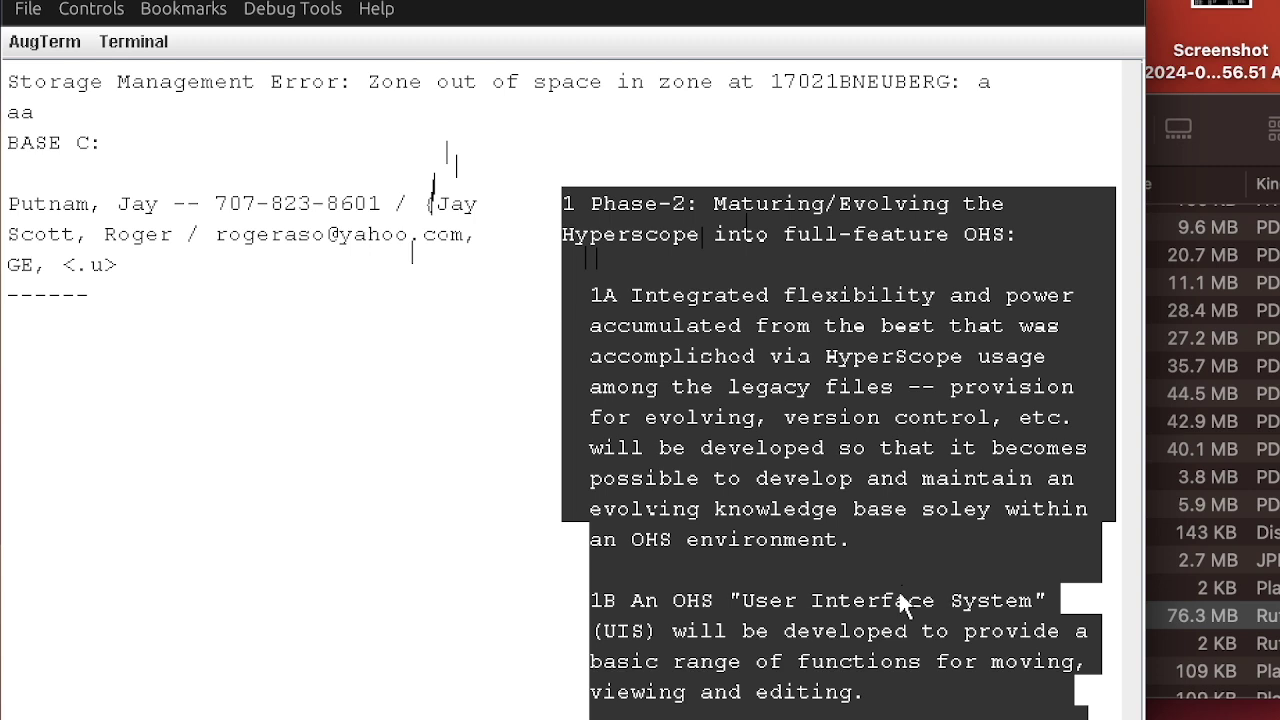
Turn on statement numbers with viewspecs mf and blank lines between statements with yf
type("mt!")
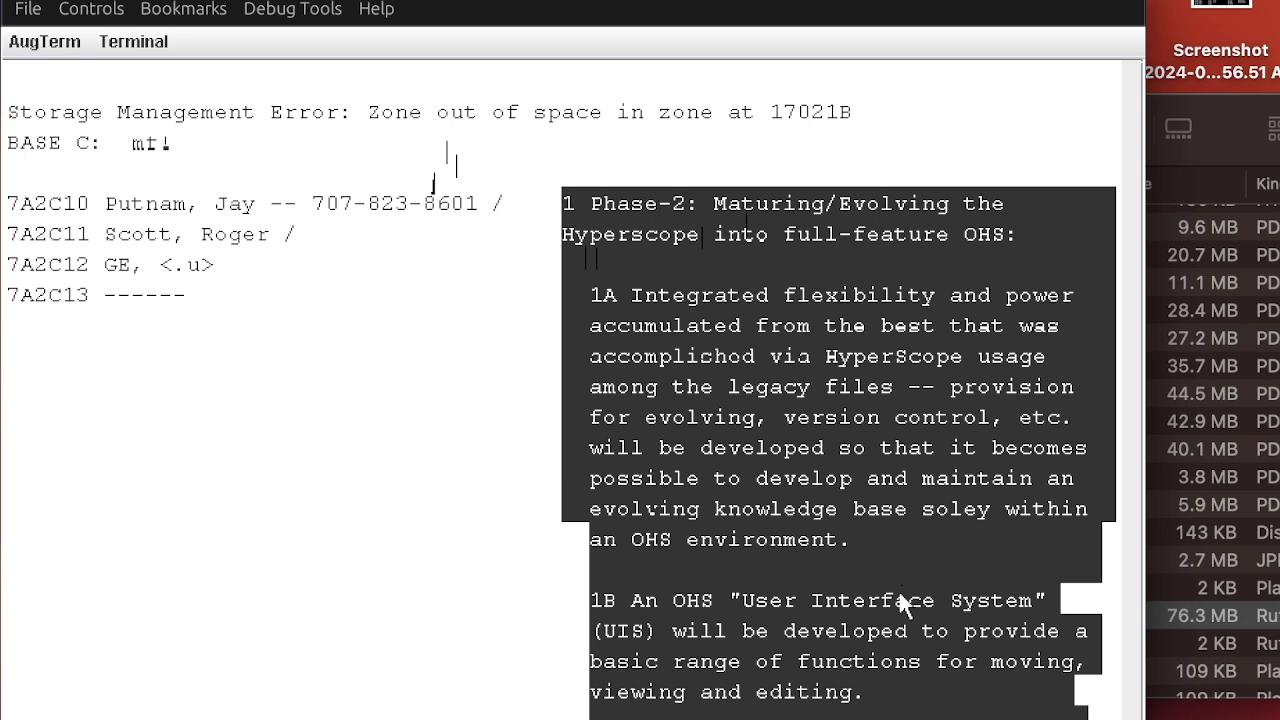
type("yt!")
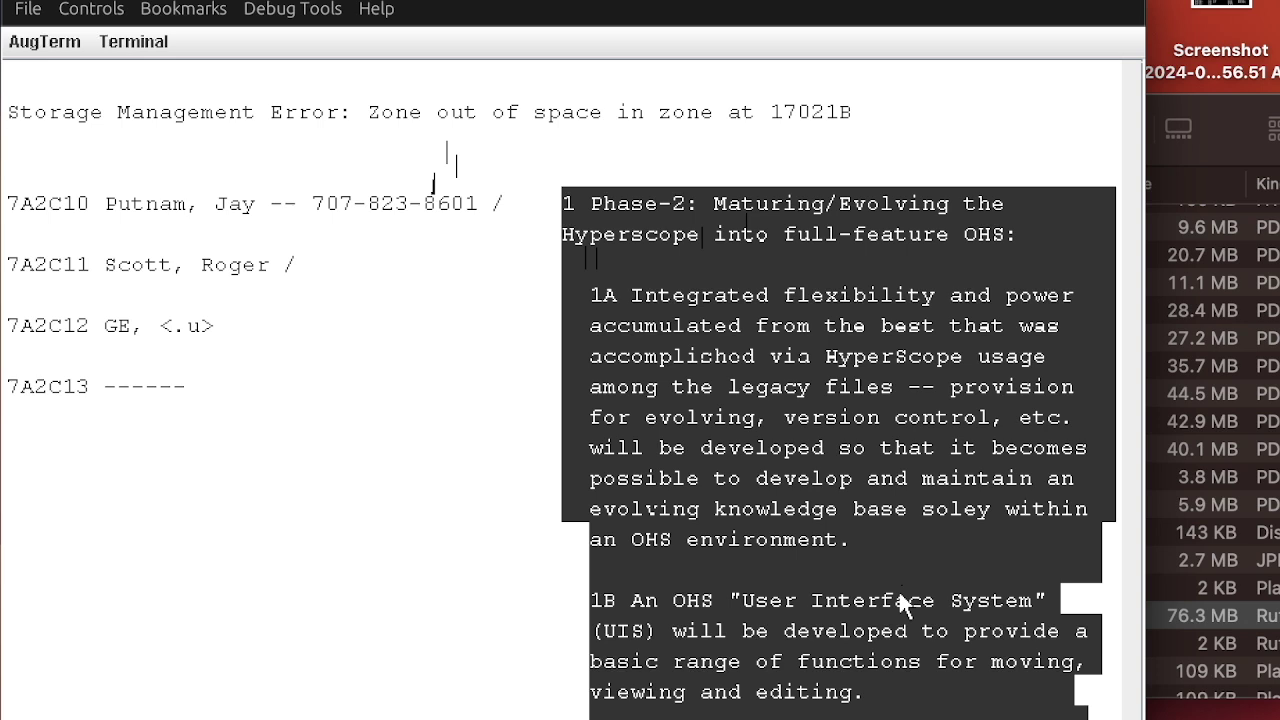
Jump through the <.u> link in the GE statement to its parent contact entry, and turn off statement numbers and blank lines
key("j")
key("l")
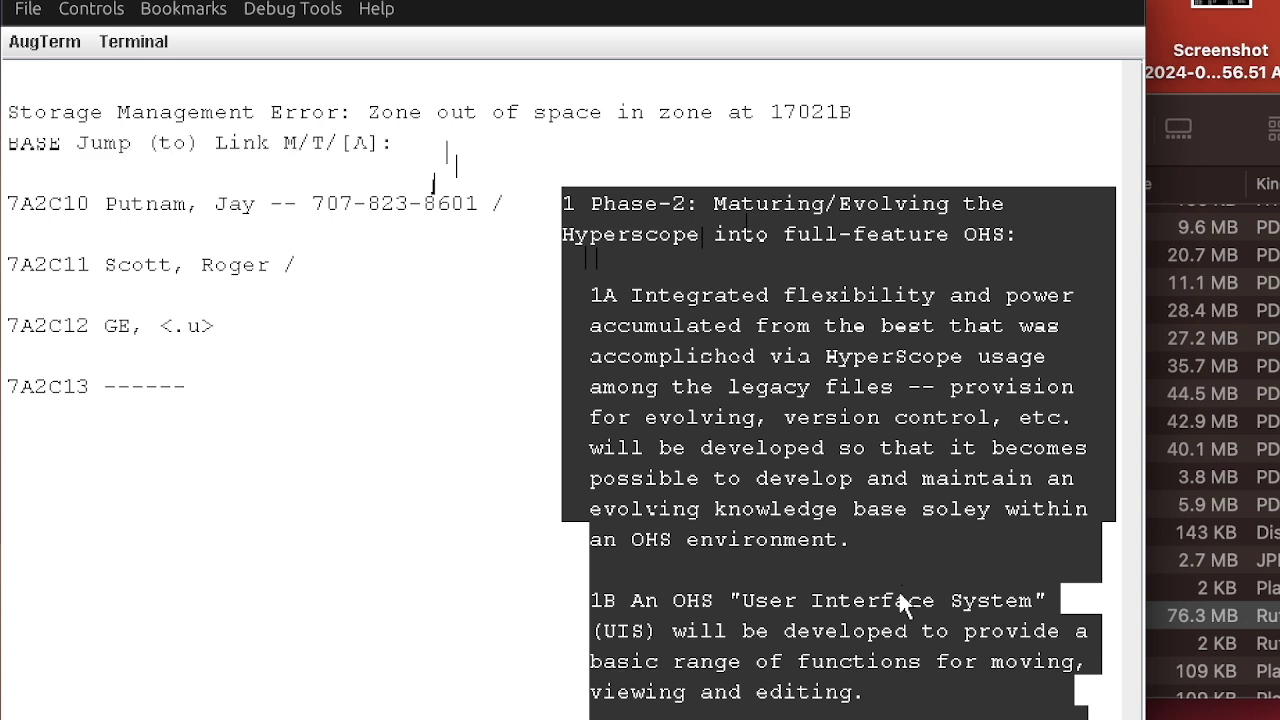
left_click(138, 325)
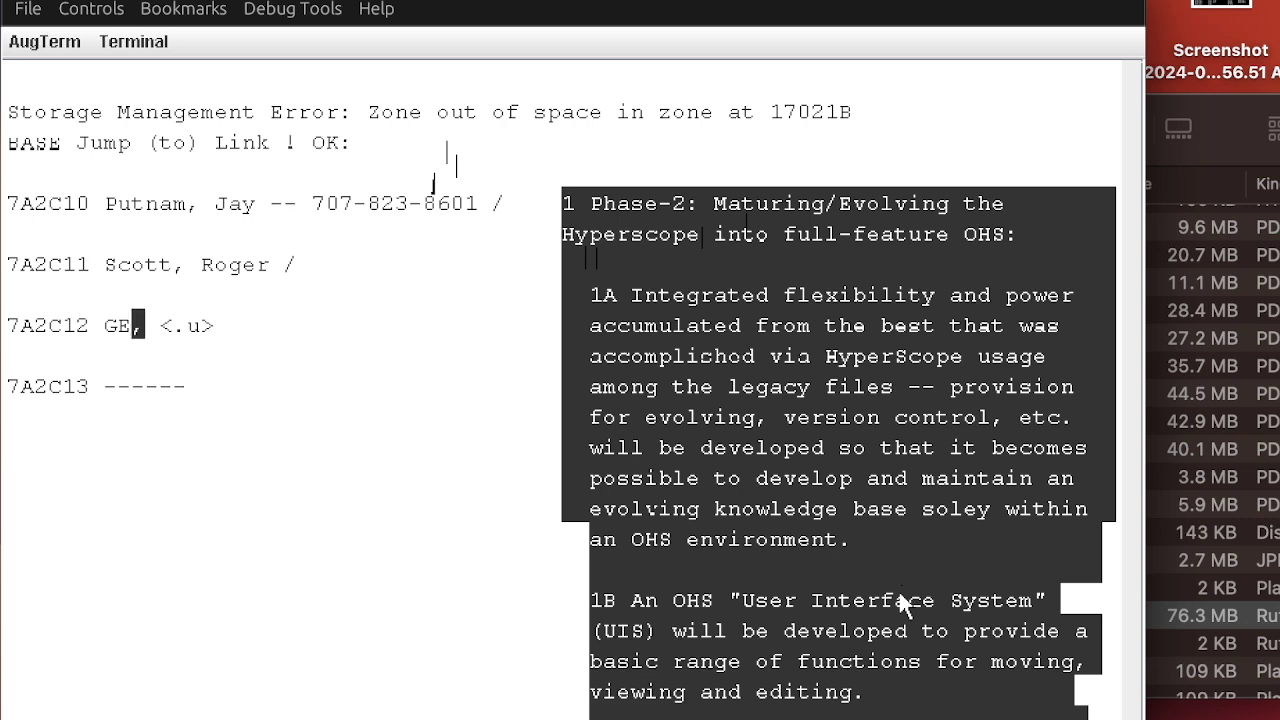
key("Return")
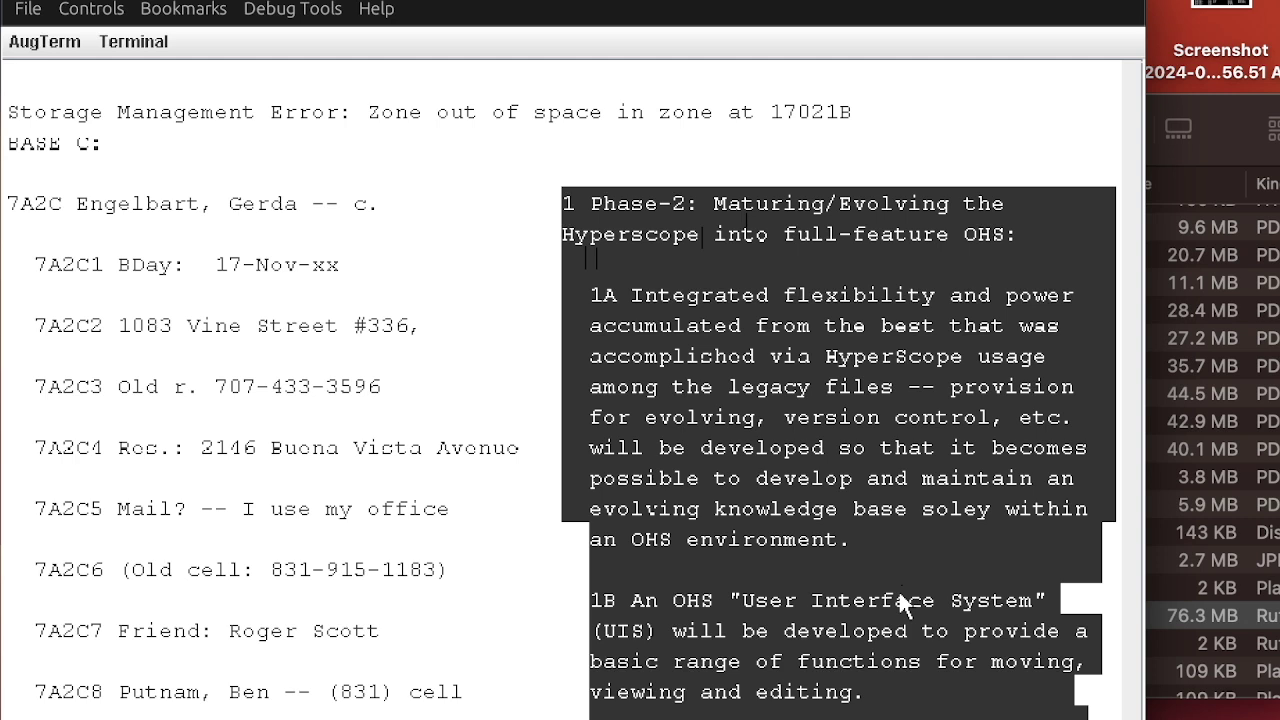
type("t2nf!")
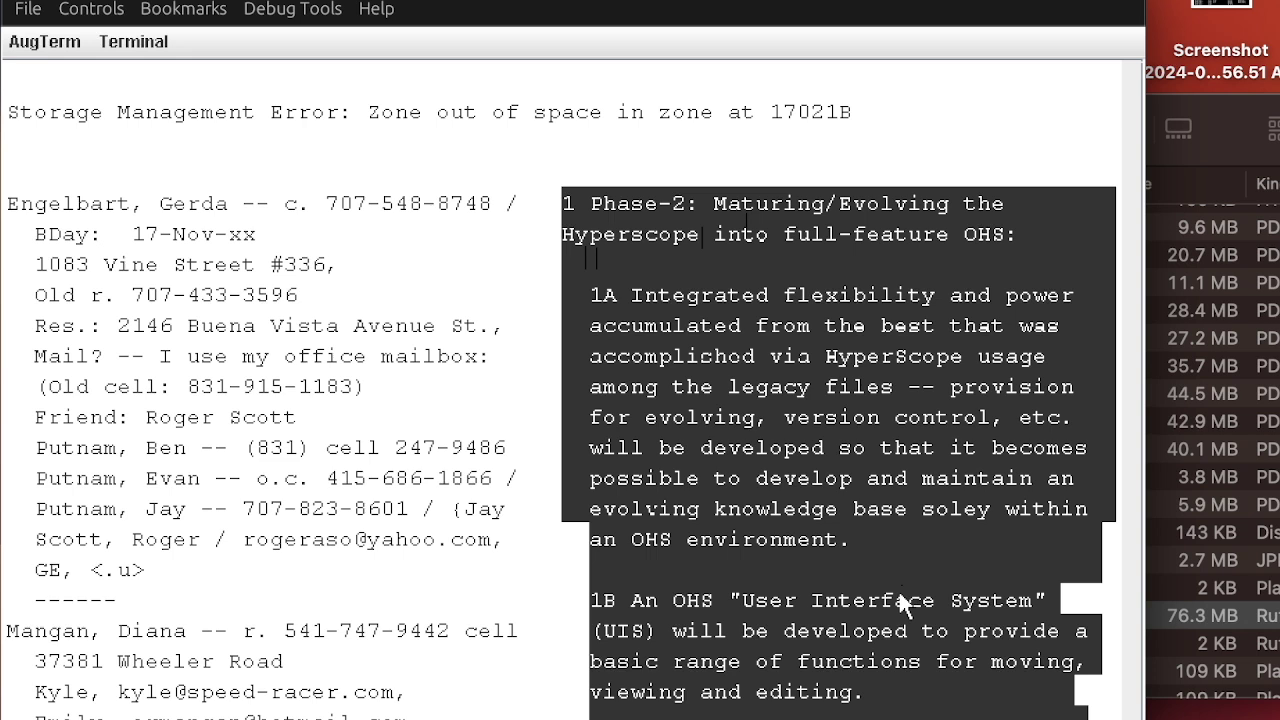
Jump to item di.l to follow that name's link to its contact entry
type("jidi.1")
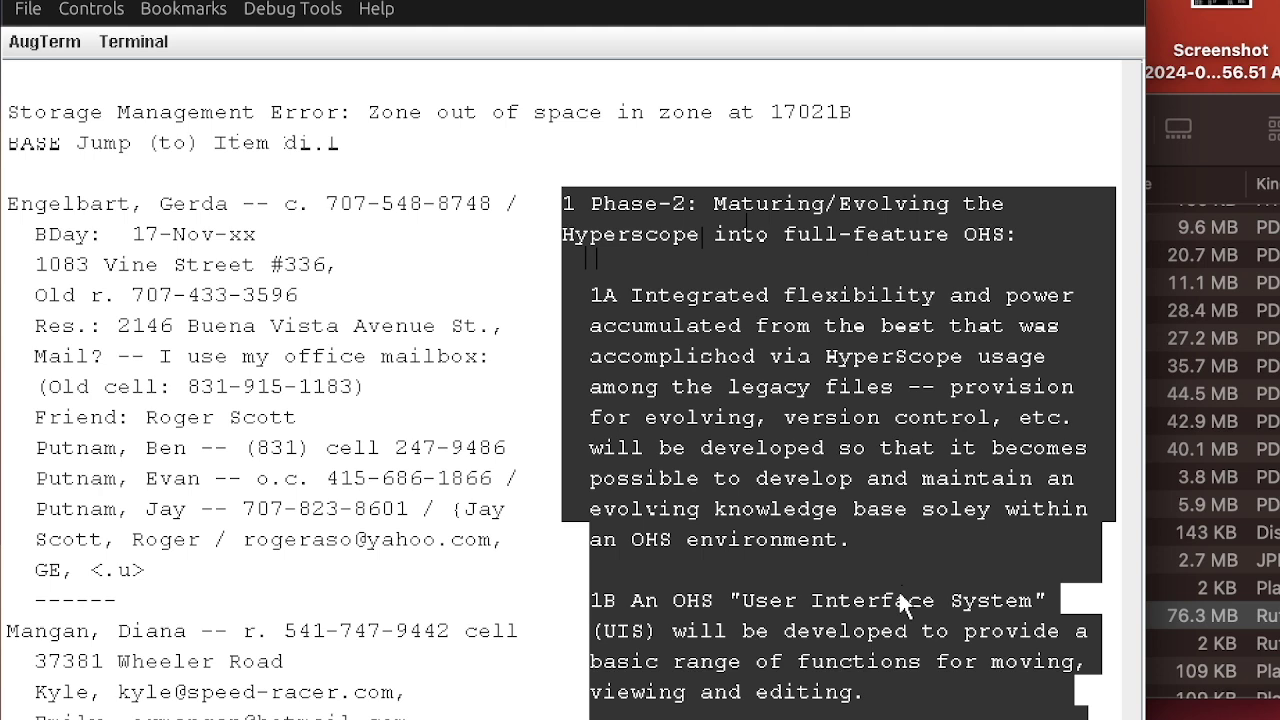
key("Return")
key("Return")
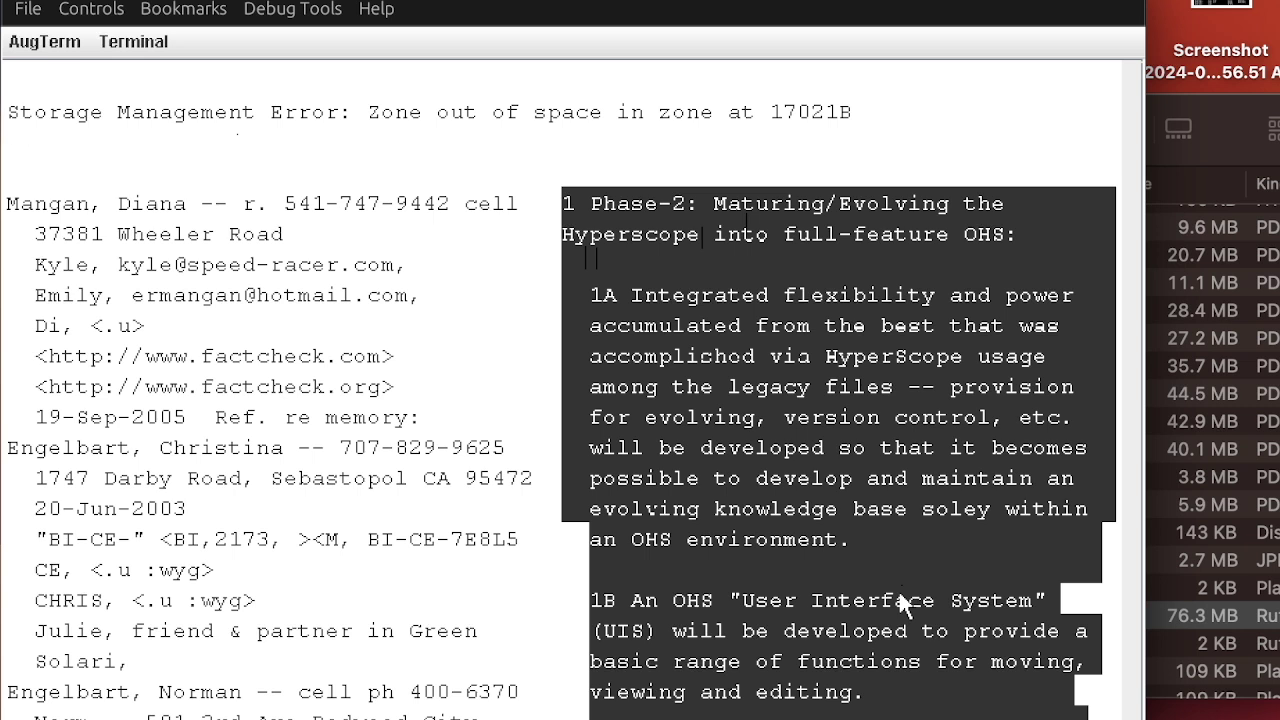
key("j")
key("i")
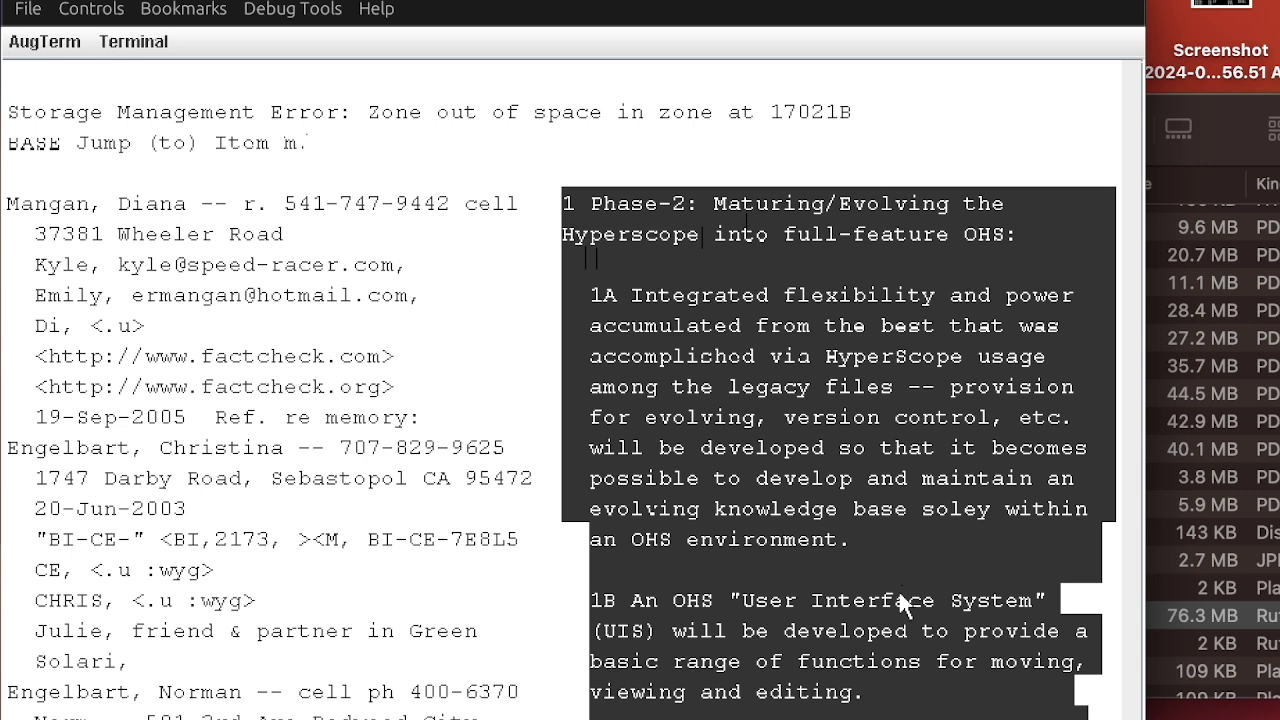
type("1!x!")
key("Return")
type("eltz")
key("Return")
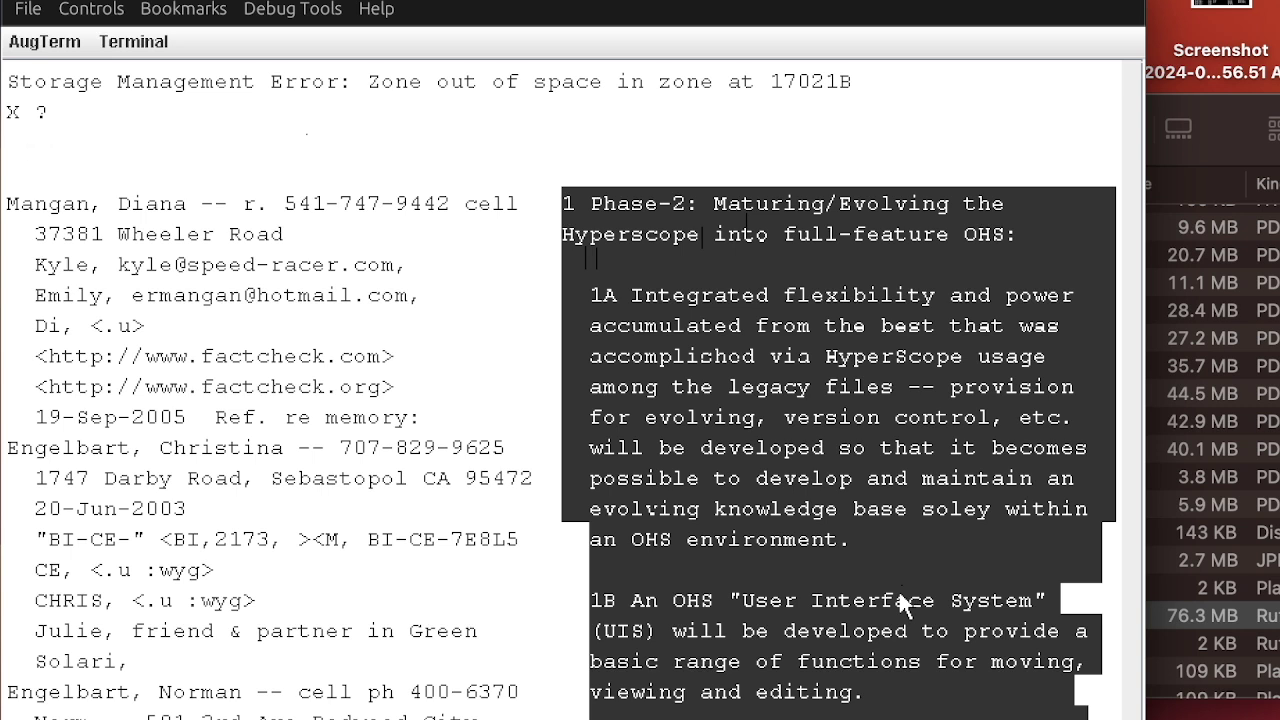
Jump to item m, to open the M mail file in the second window
type("ji")
type("mp (to) Itom m,!")
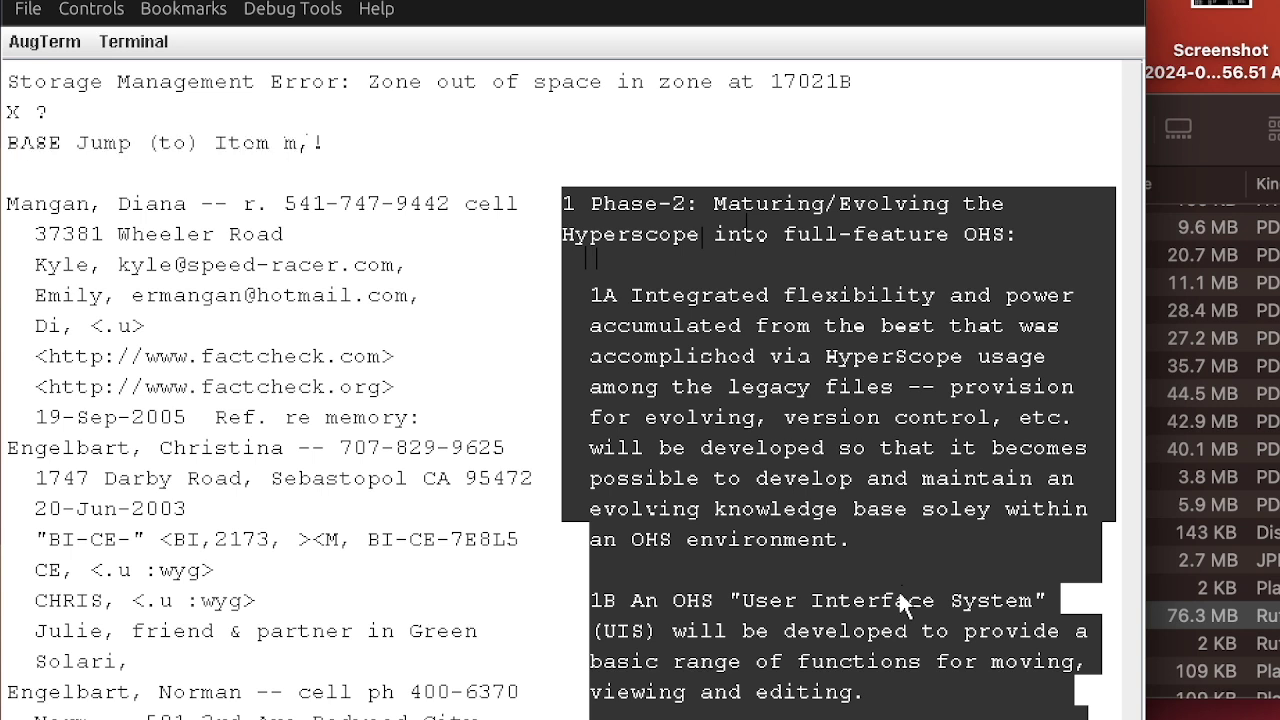
type("ten!")
key("Return")
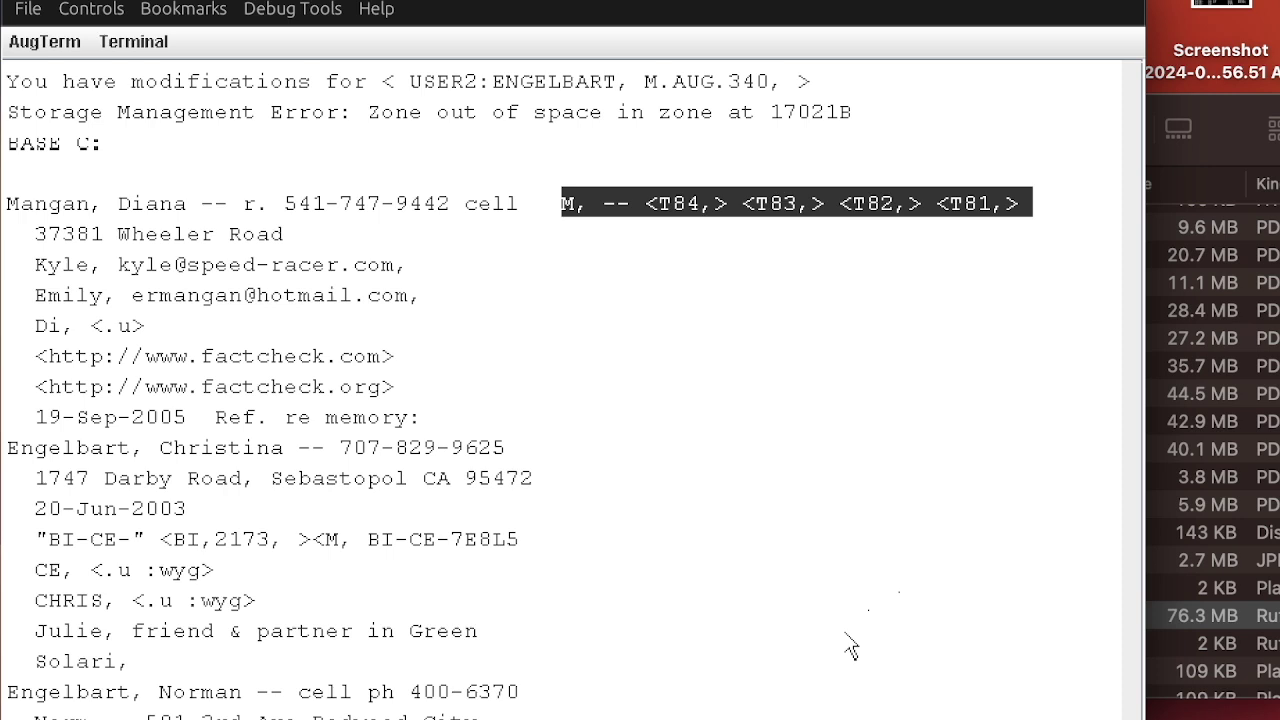
key("j")
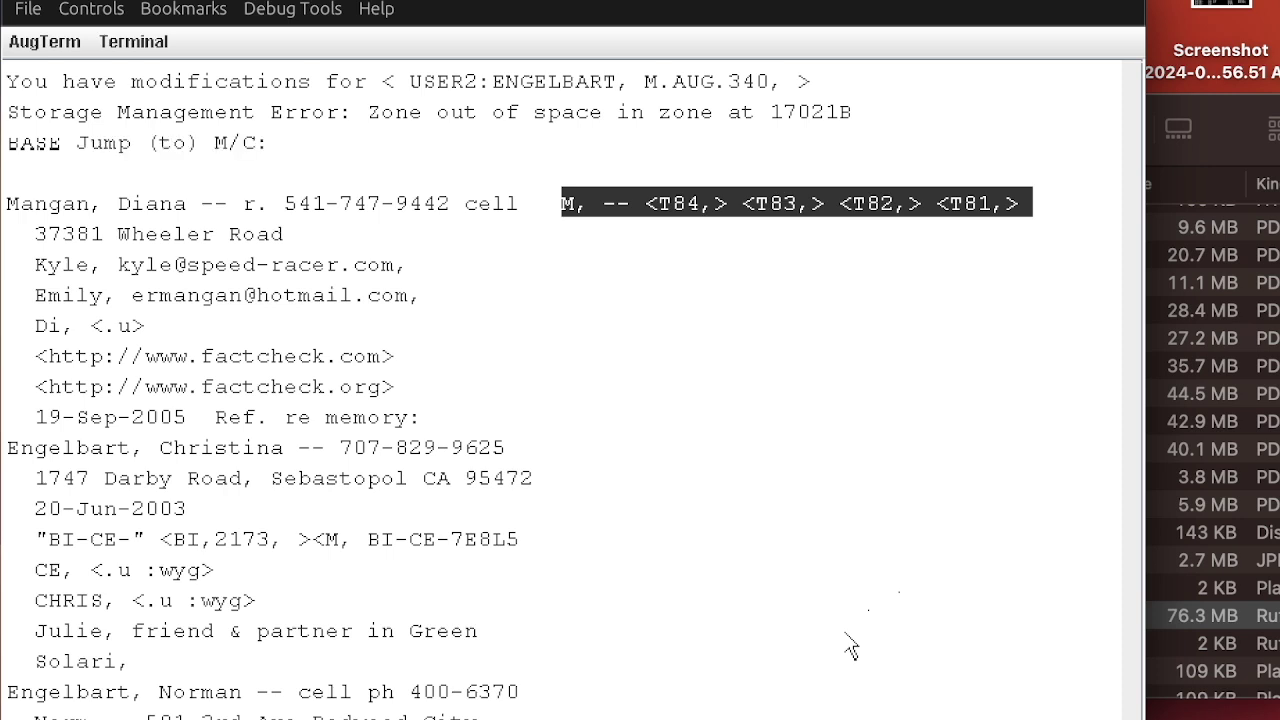
type("im")
type("..l")
type("c")
type("2")
key("ctrl+x")
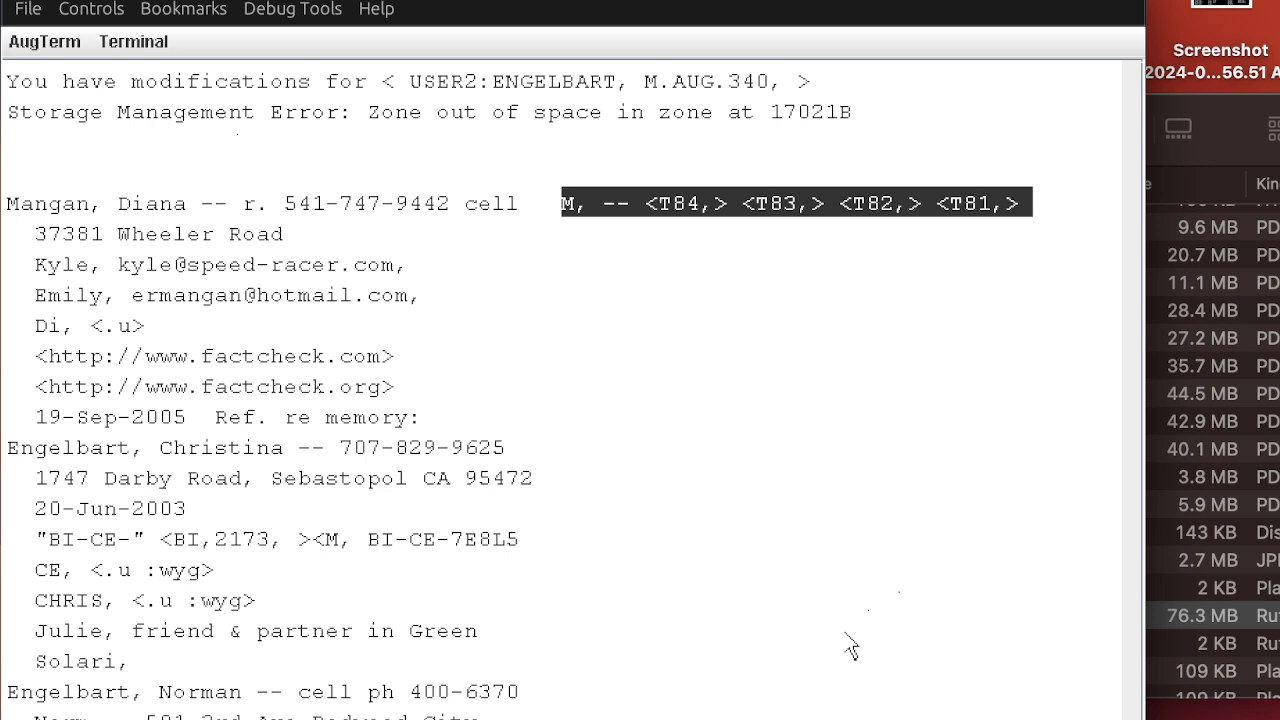
Expand the M file to list its second-level statements as single lines, and remove the blank lines between them with viewspecs zt
type("jim")
type("jl")
type("?")
type("e")
type("c")
type("x")
type("f!")
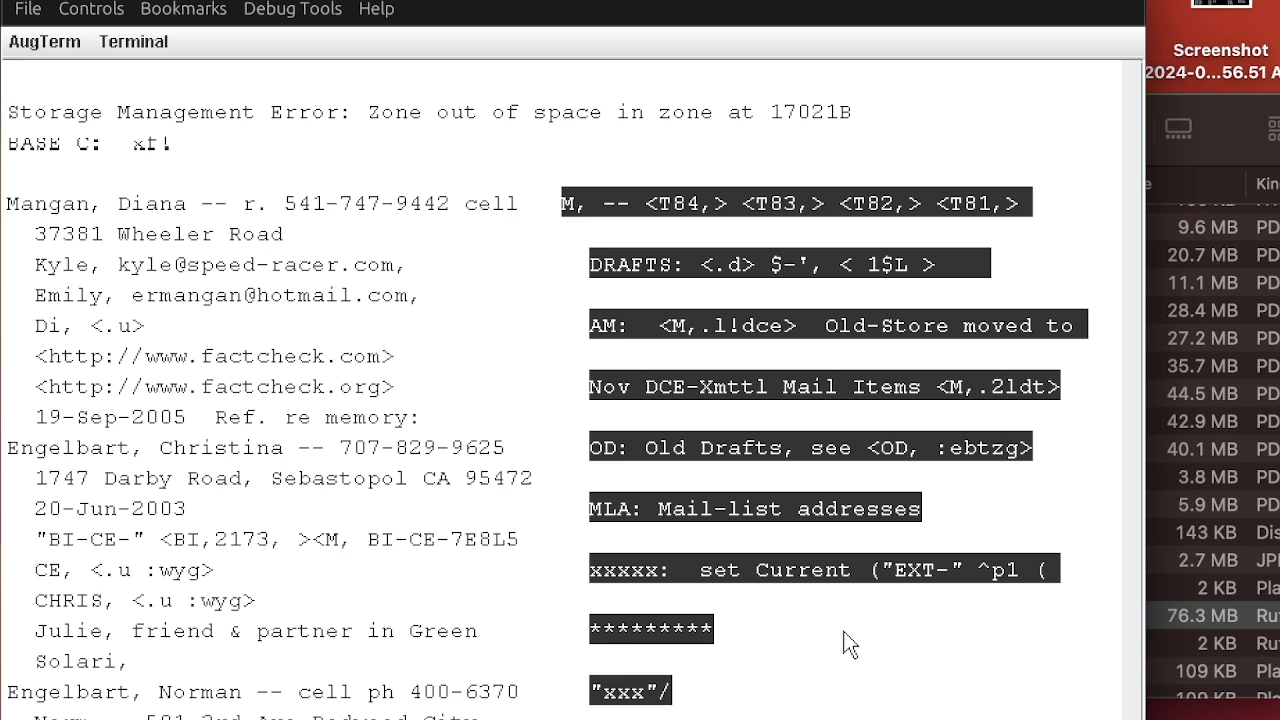
type("zt!")
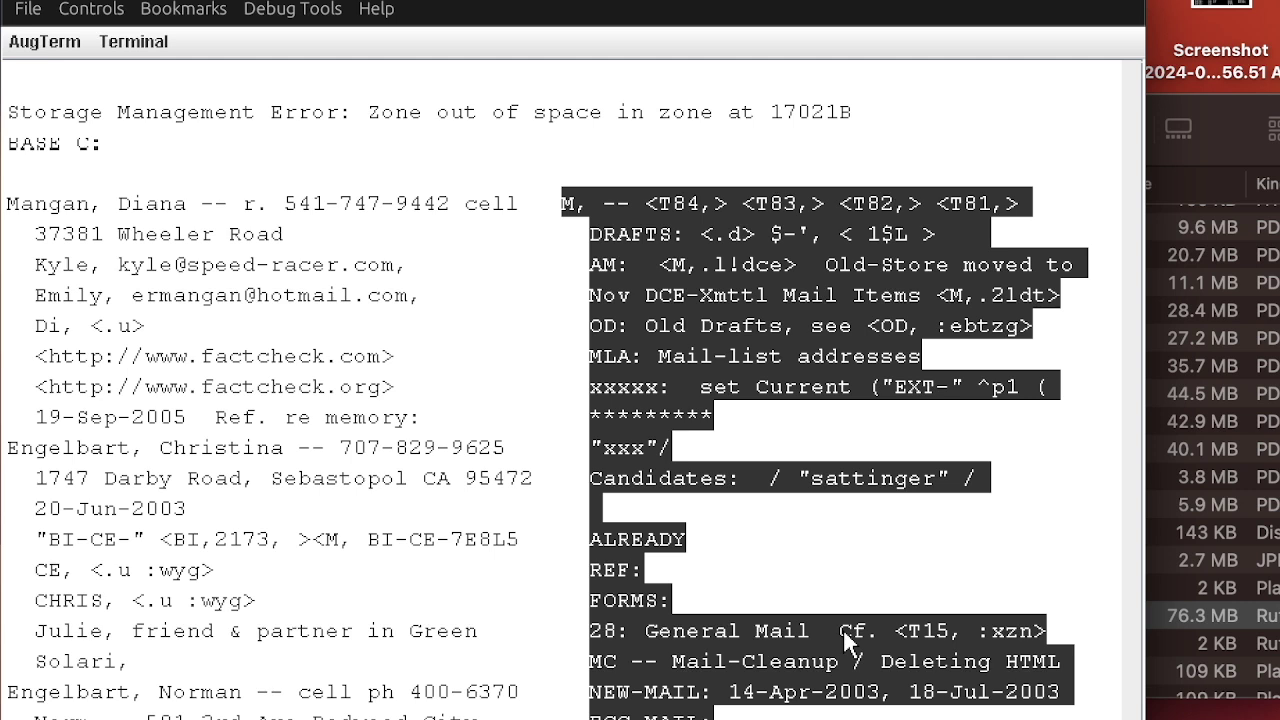
Jump to the AM: statement in the M file and show only its branch with viewspecs ebg
key("j")
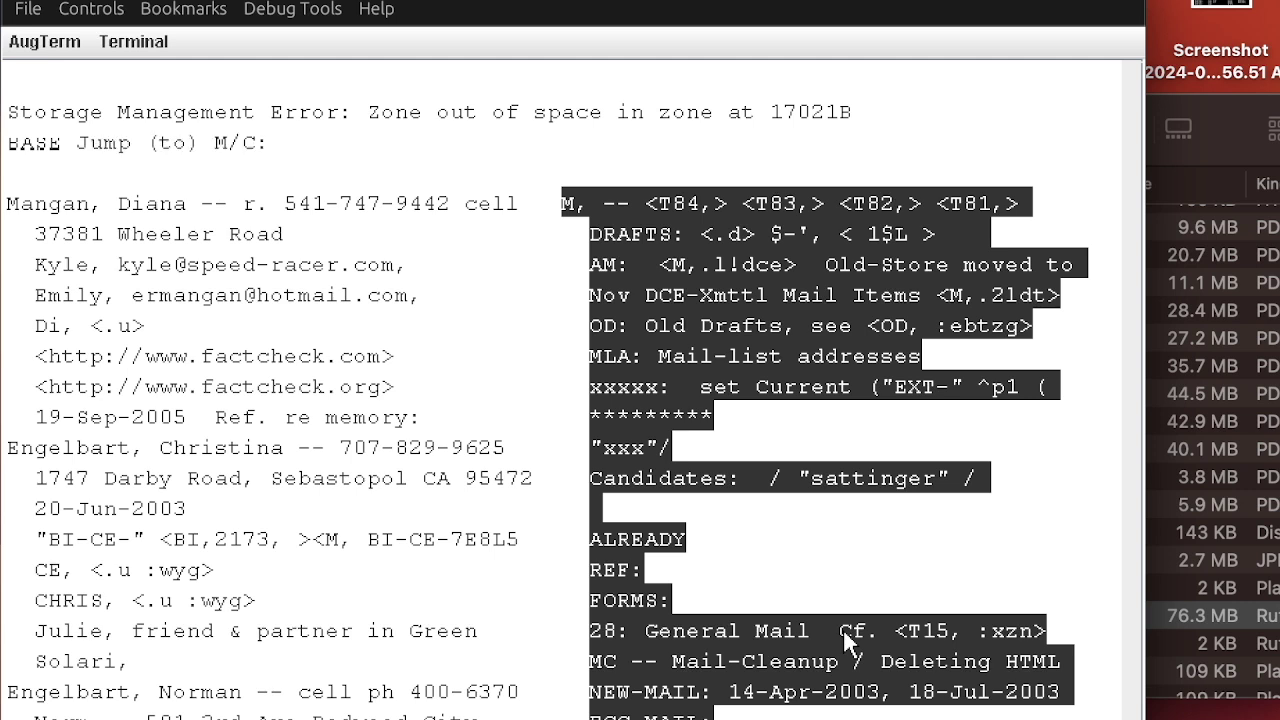
key("Return")
type("ebg")
key("Return")
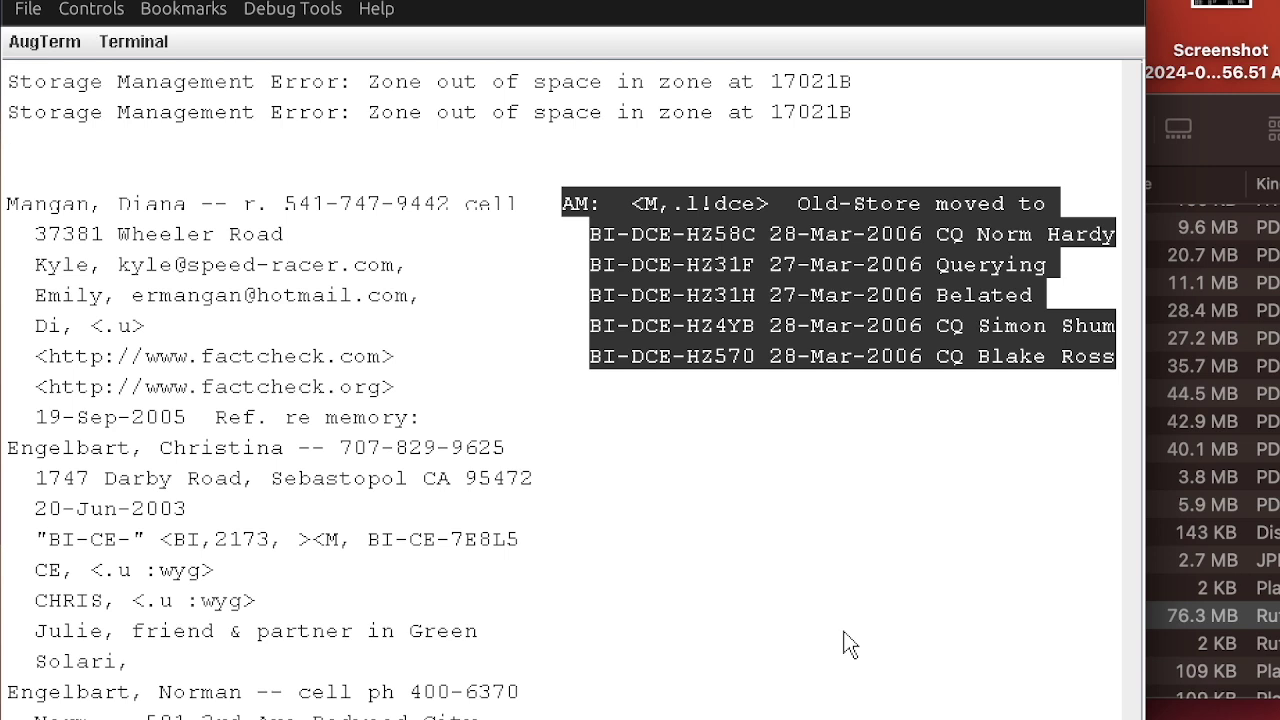
Sort the plex of mail items beneath the AM: statement, and expand one more level with viewspecs bf
type("sp")
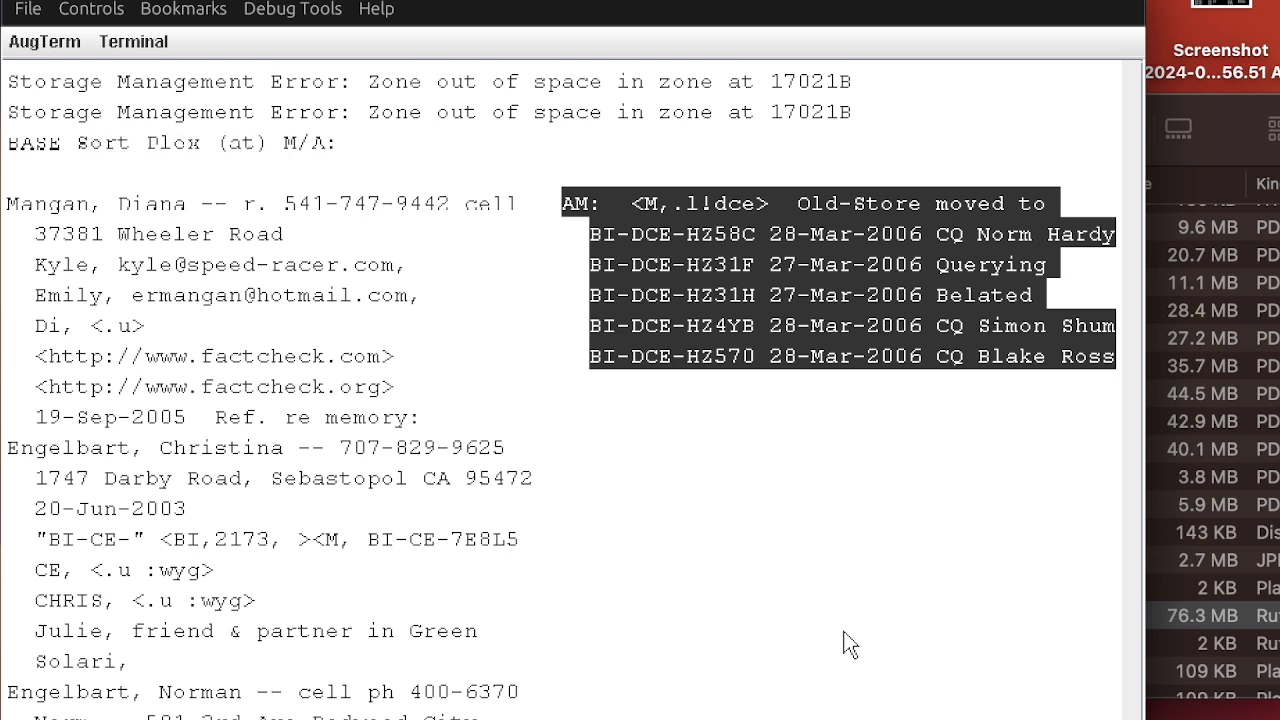
type("a")
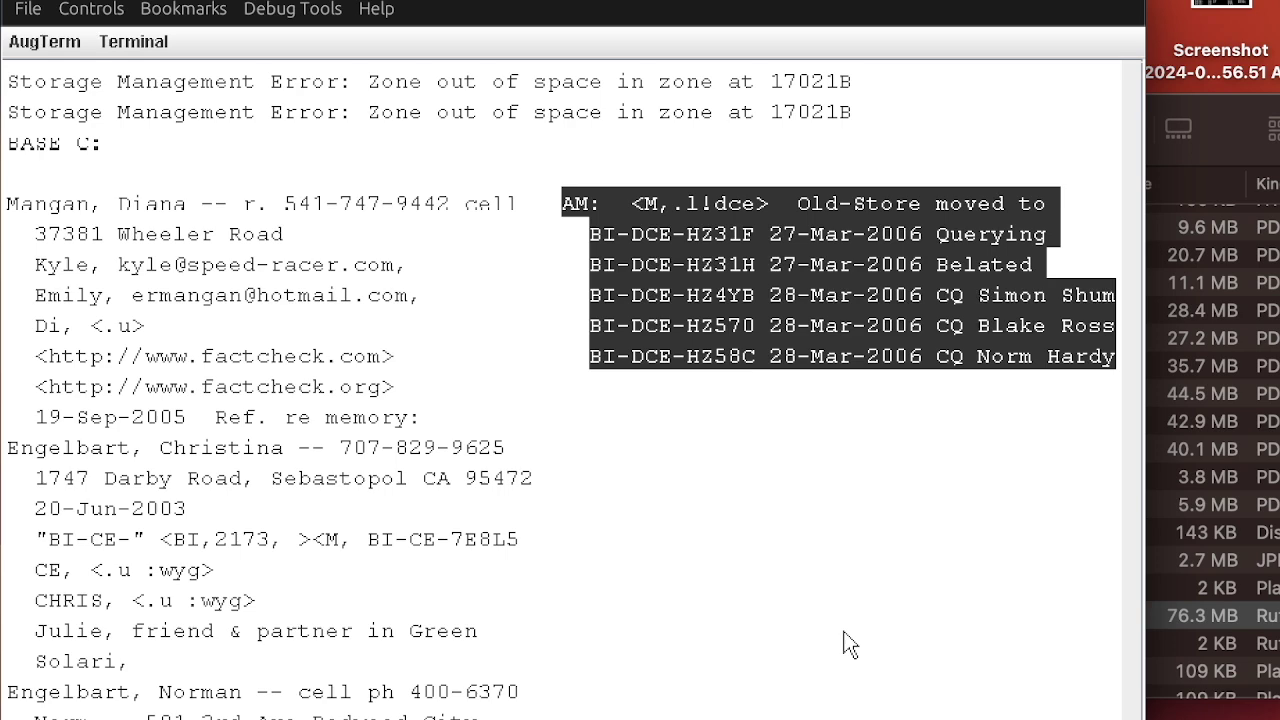
type("bf!")
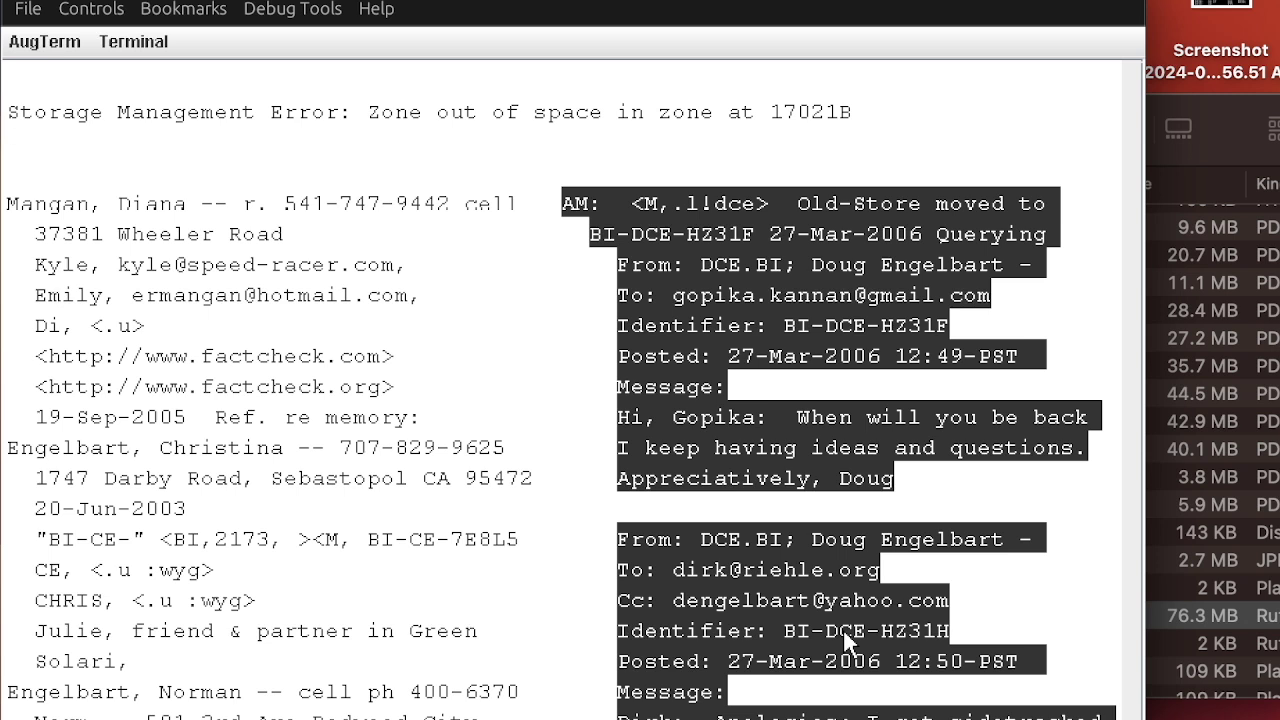
key("j")
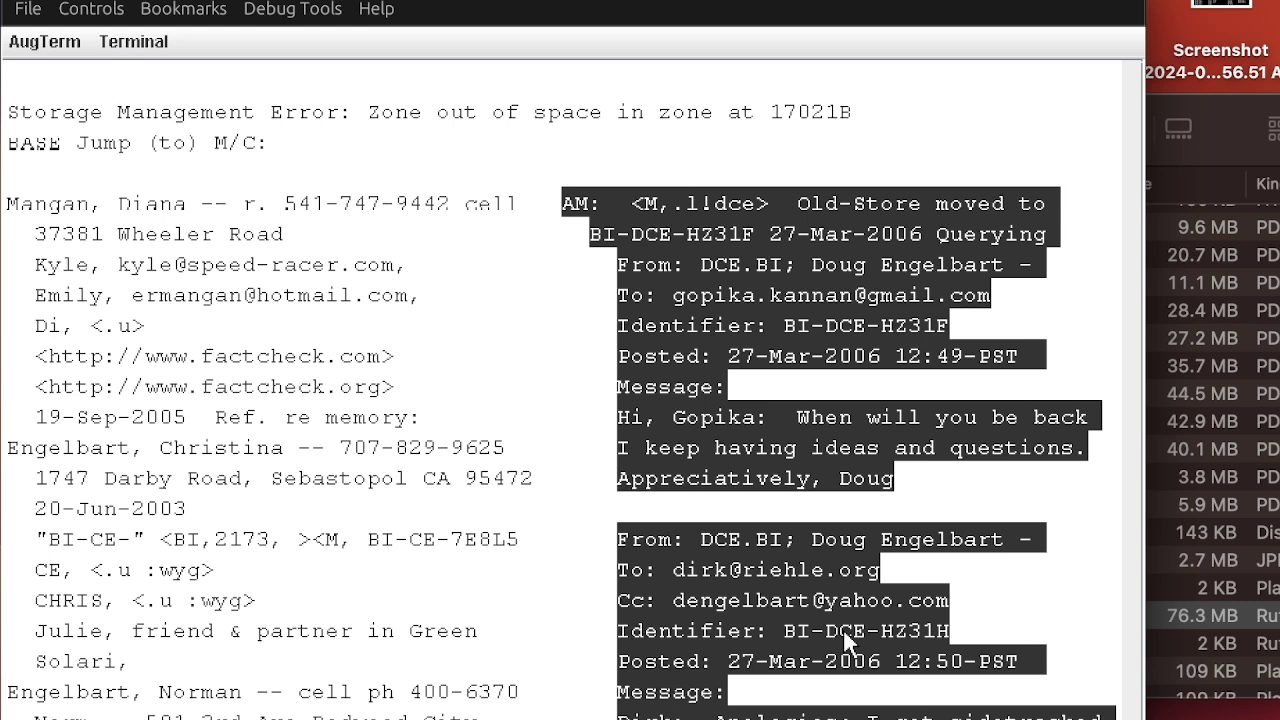
key("Escape")
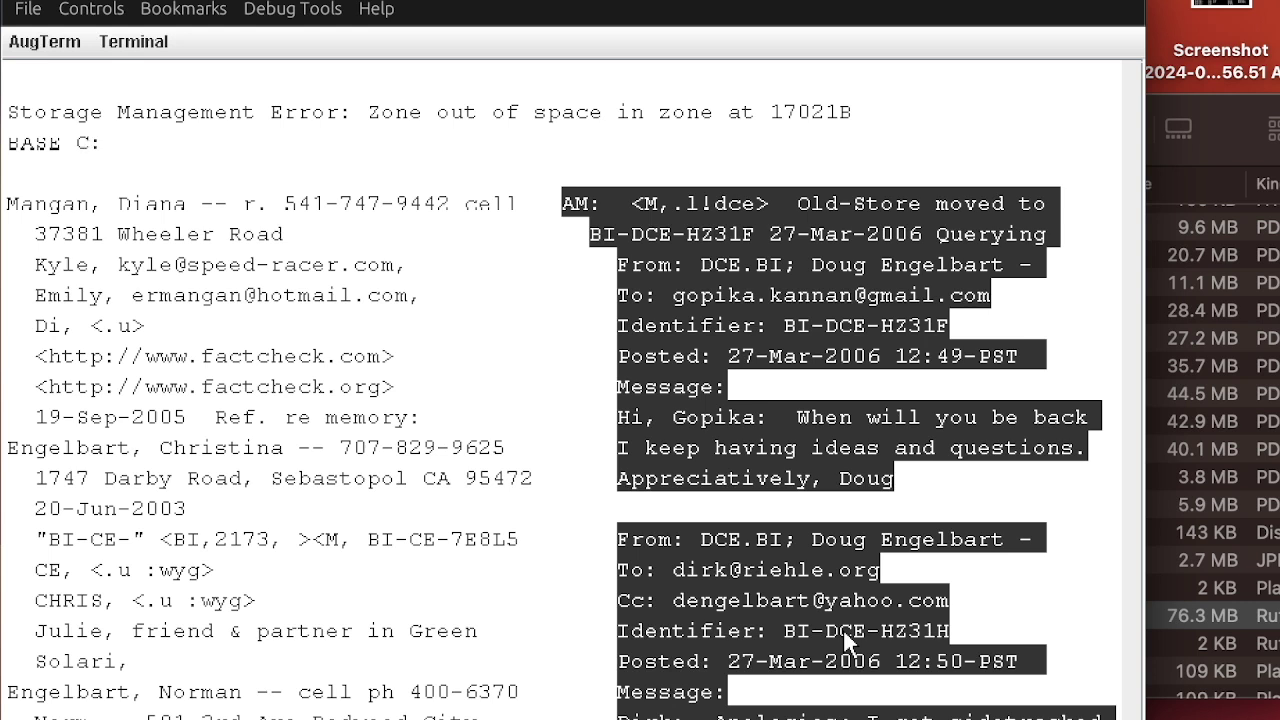